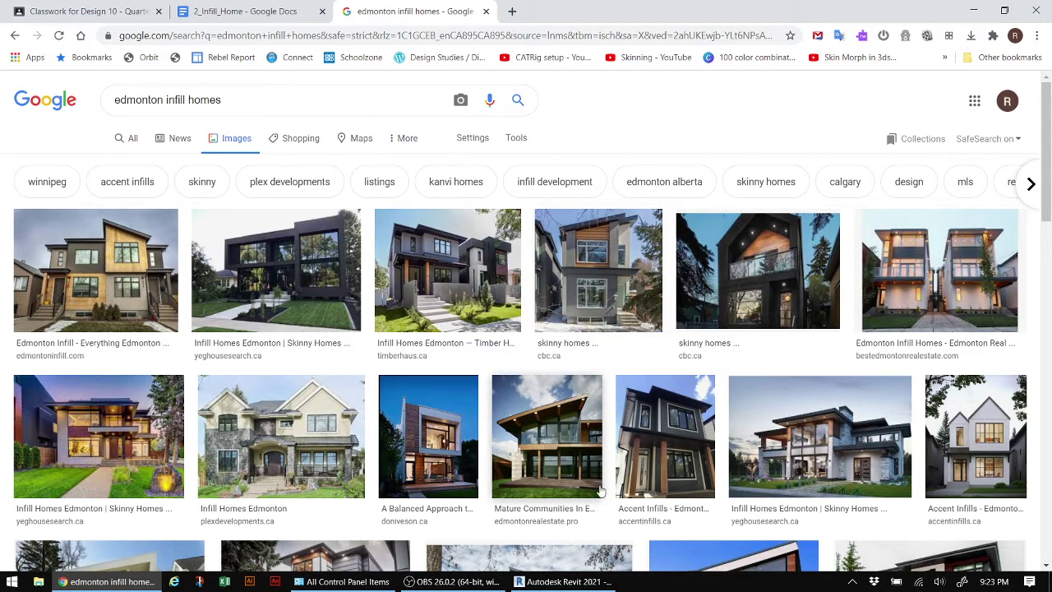
- Switch to Autodesk Revit and create a new project from the Imperial-Architectural Template
{"action": "left_click", "coordinate": [575, 582]}
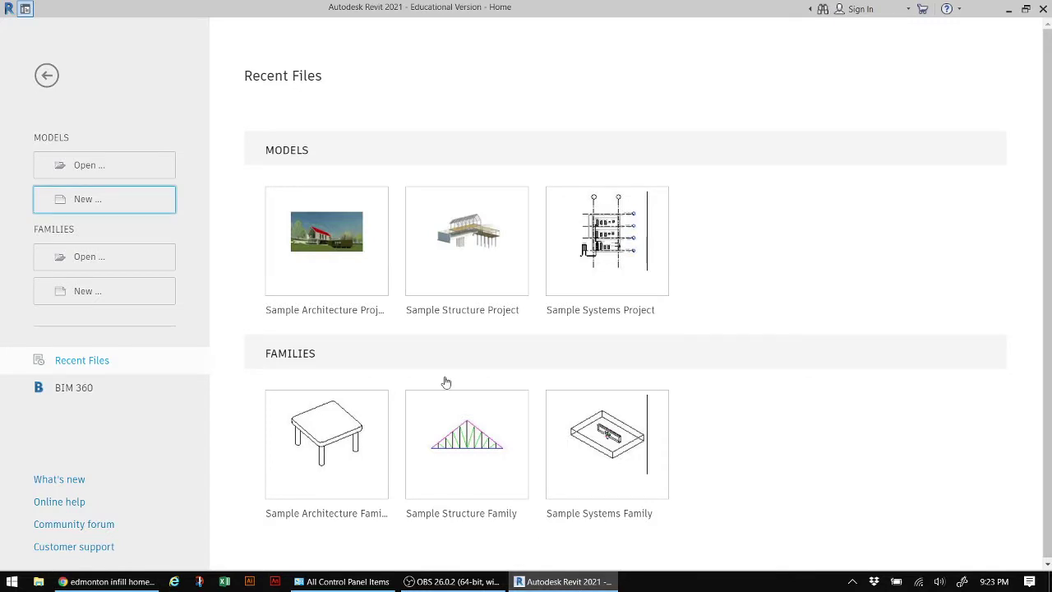
{"action": "left_click", "coordinate": [137, 200]}
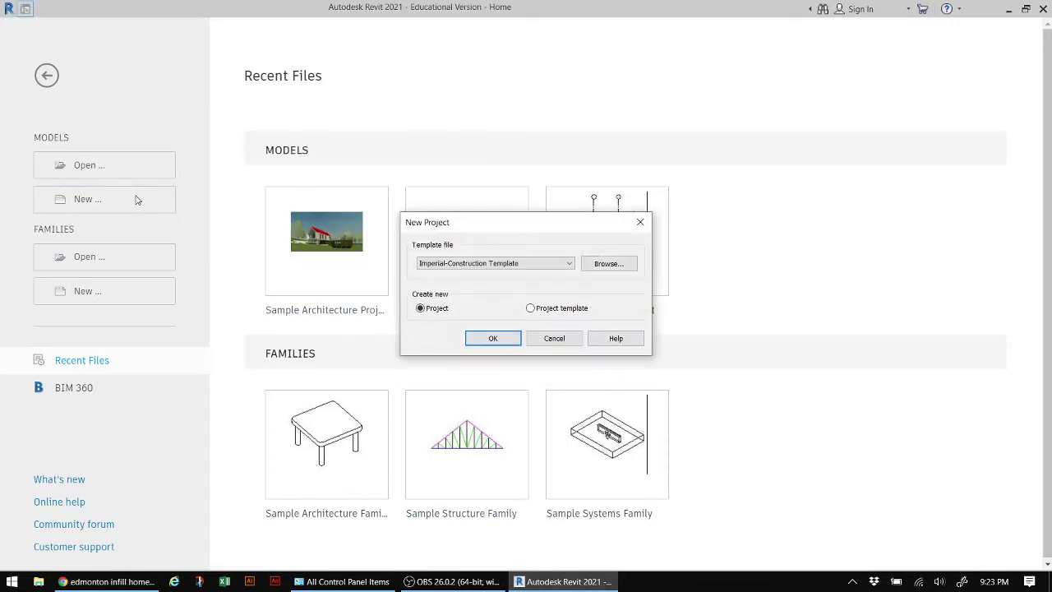
{"action": "left_click", "coordinate": [567, 266]}
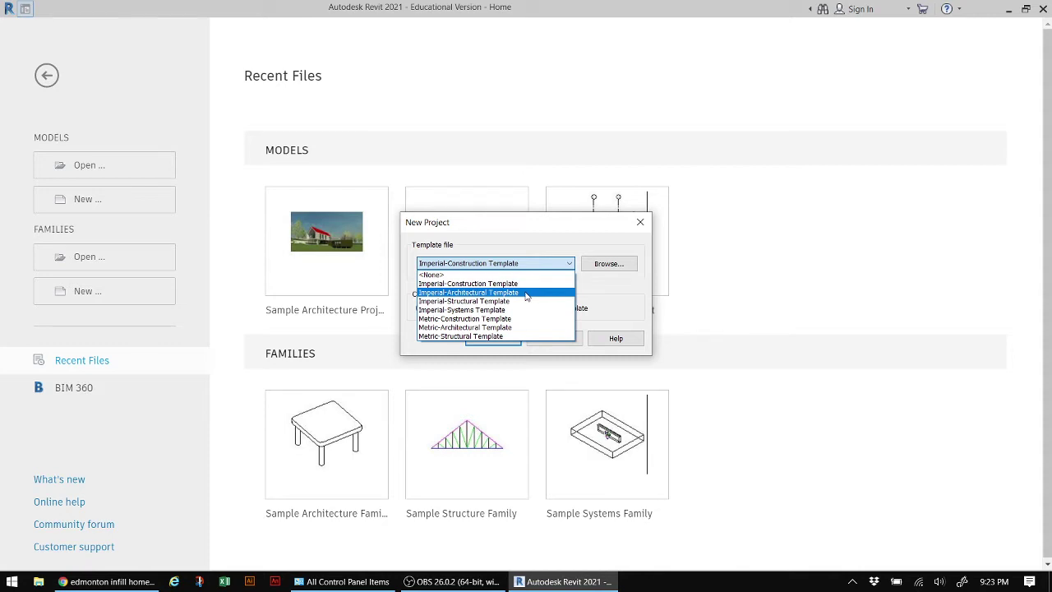
{"action": "left_click", "coordinate": [527, 293]}
{"action": "left_click", "coordinate": [494, 339]}
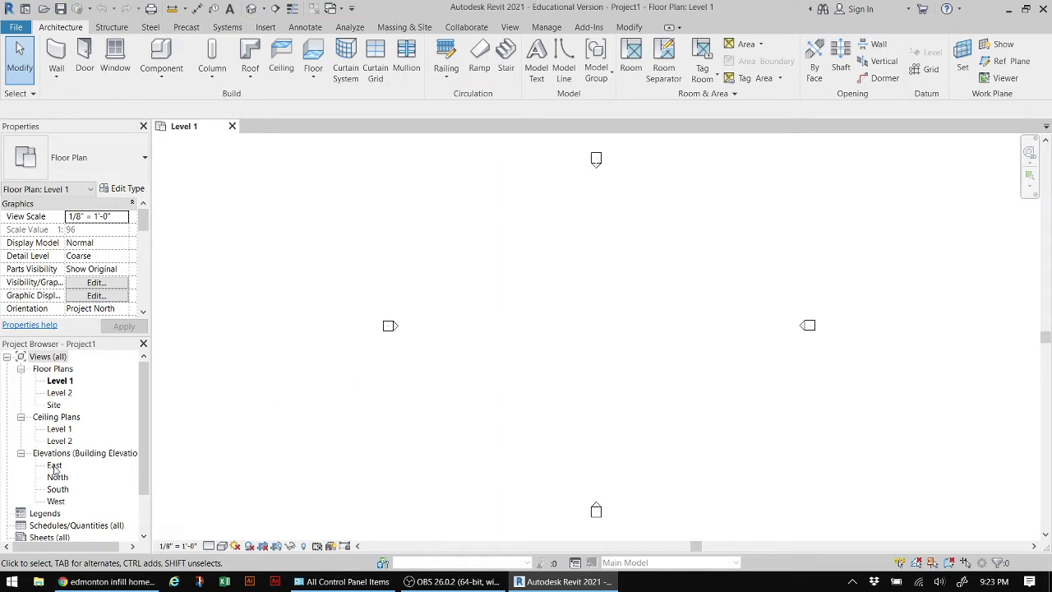
- Open the East elevation and draw a full-length level about 9'-6" above Level 2
{"action": "key", "text": "ctrl"}
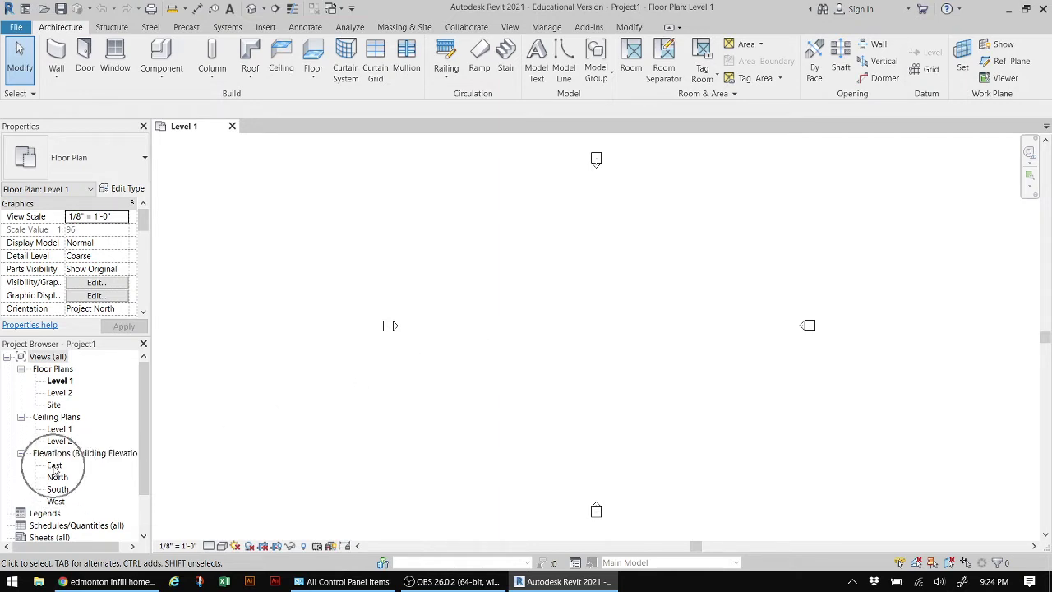
{"action": "double_click", "coordinate": [54, 465]}
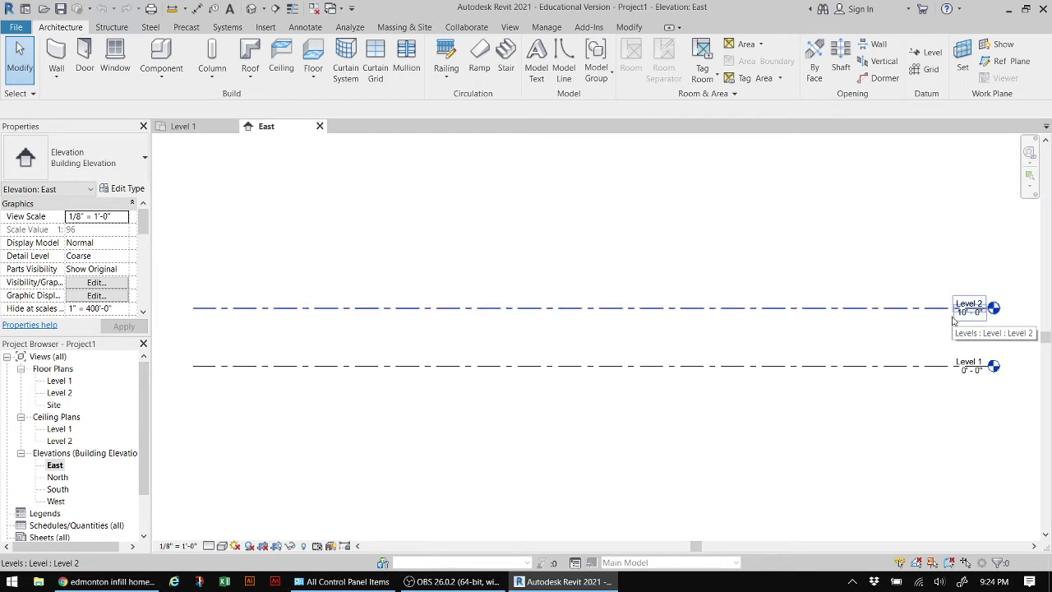
{"action": "left_click", "coordinate": [932, 54]}
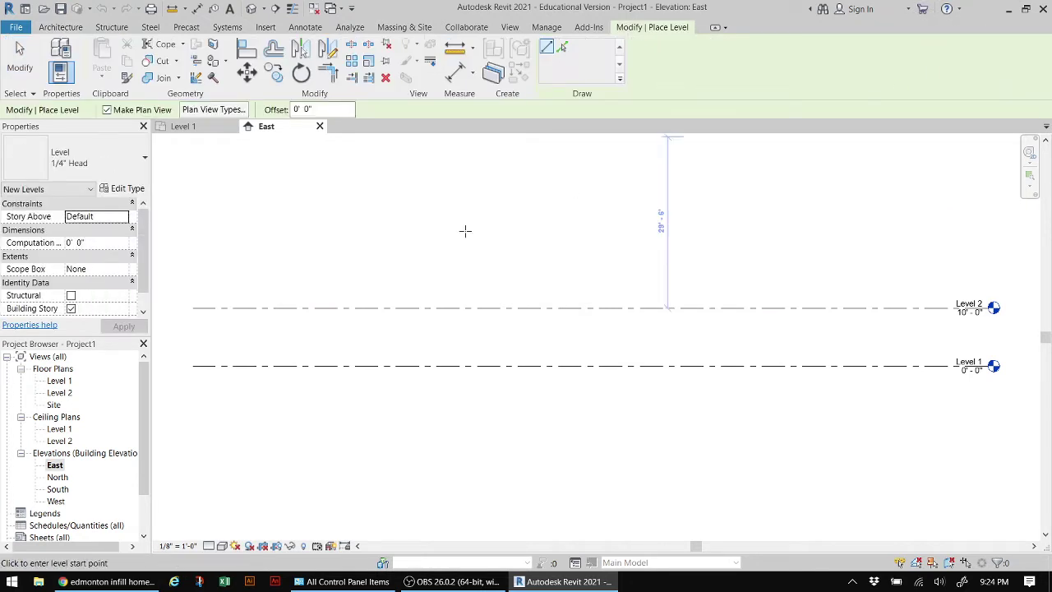
{"action": "left_click", "coordinate": [192, 251]}
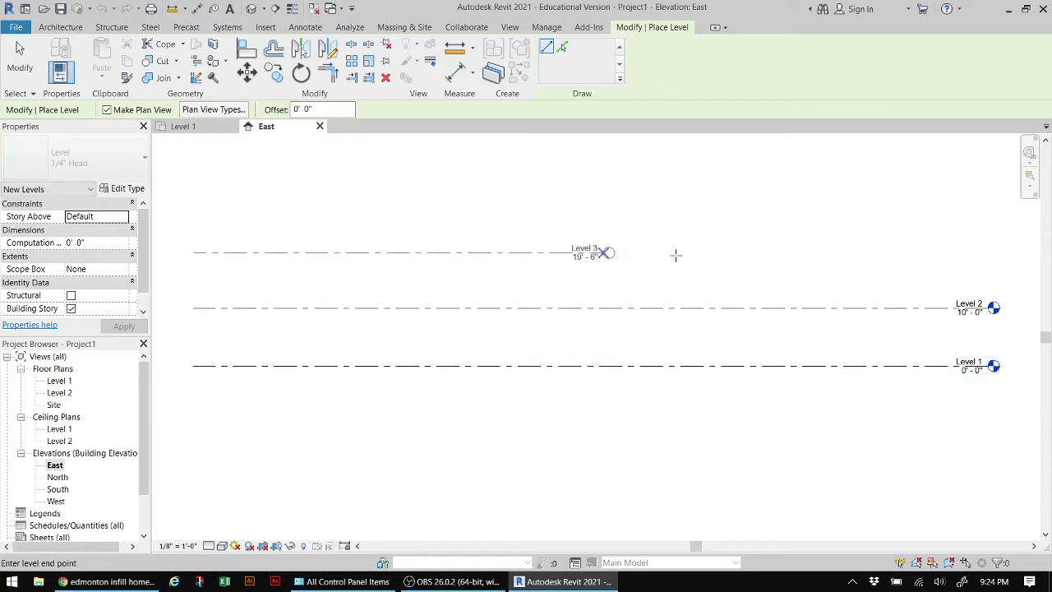
{"action": "left_click", "coordinate": [988, 253]}
- Draw three more full-length levels above Level 3, at elevations of about 29'-6", 39'-6" and 50'-0"
{"action": "middle_click_drag", "start_coordinate": [987, 253], "coordinate": [565, 310]}
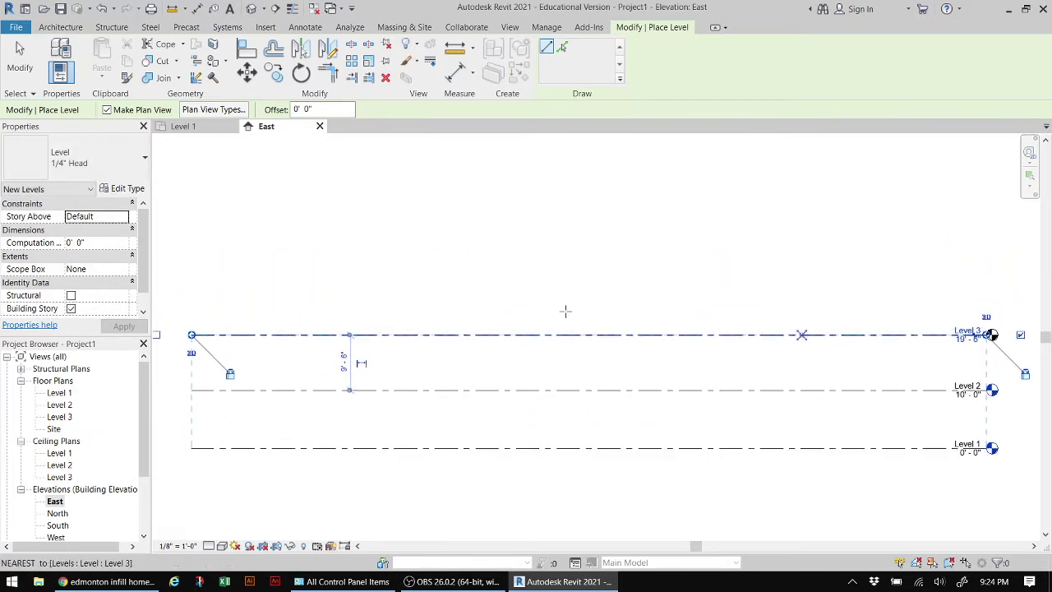
{"action": "left_click", "coordinate": [192, 276]}
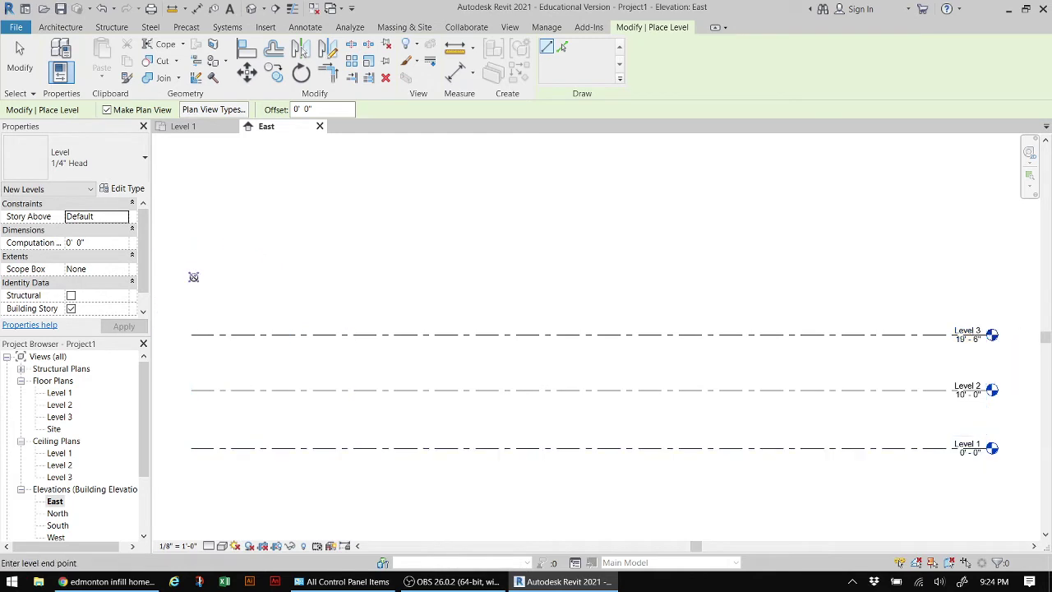
{"action": "left_click", "coordinate": [986, 303]}
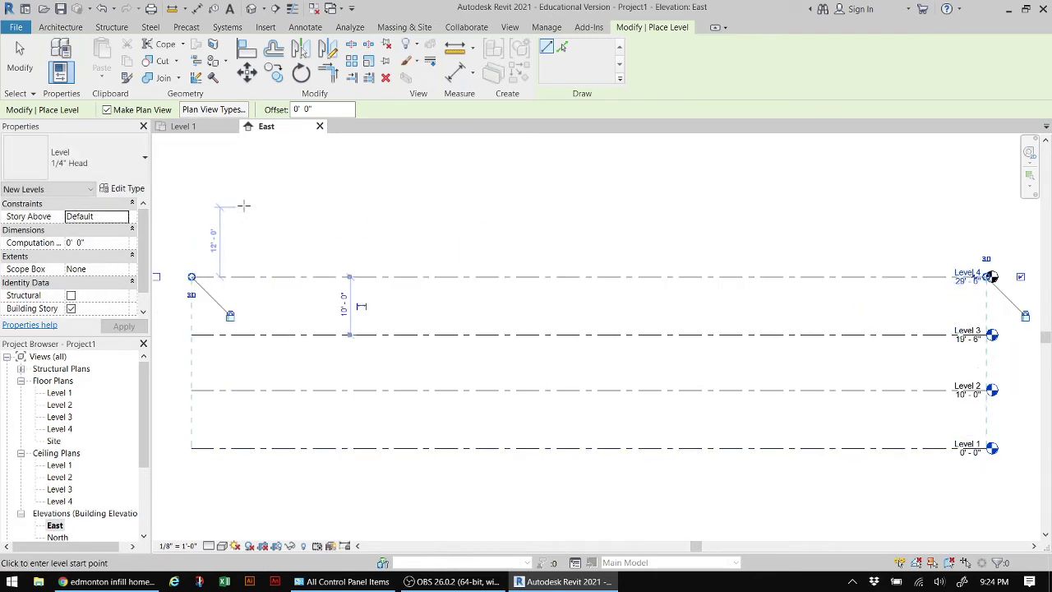
{"action": "left_click", "coordinate": [191, 217]}
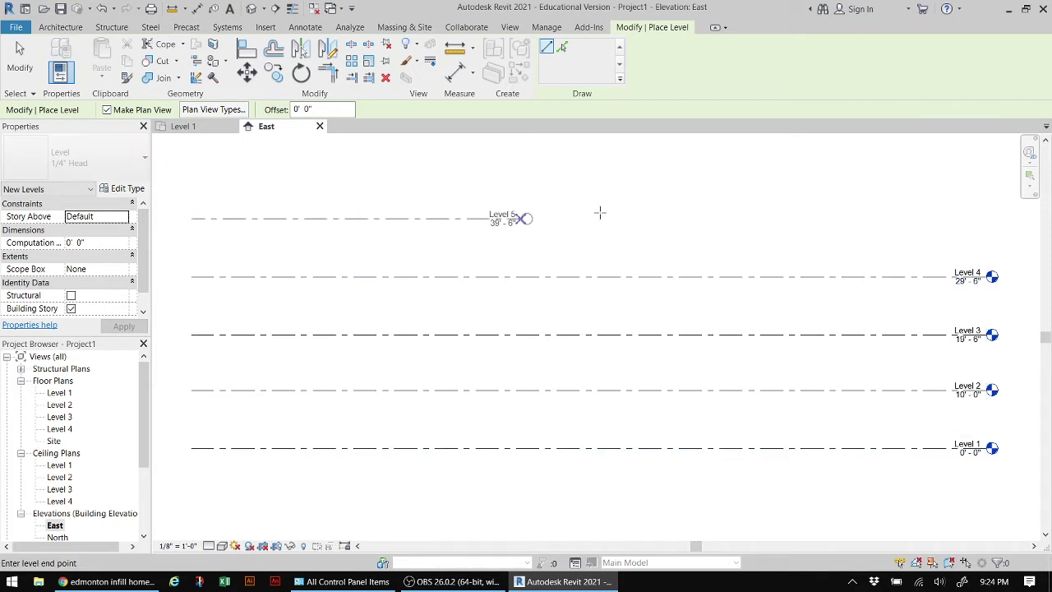
{"action": "left_click", "coordinate": [986, 218]}
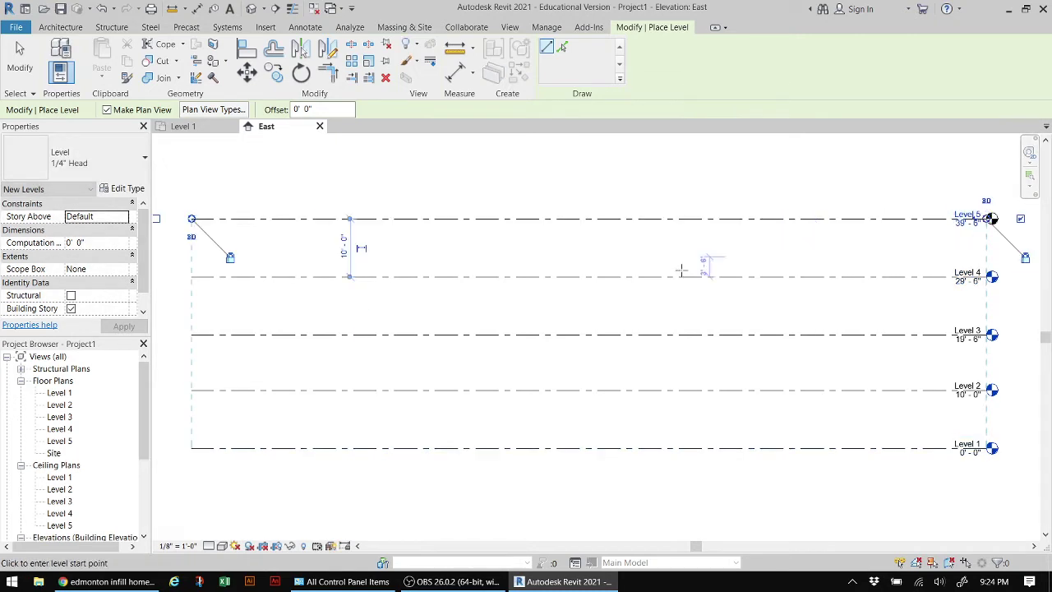
{"action": "middle_click_drag", "start_coordinate": [682, 271], "coordinate": [676, 308]}
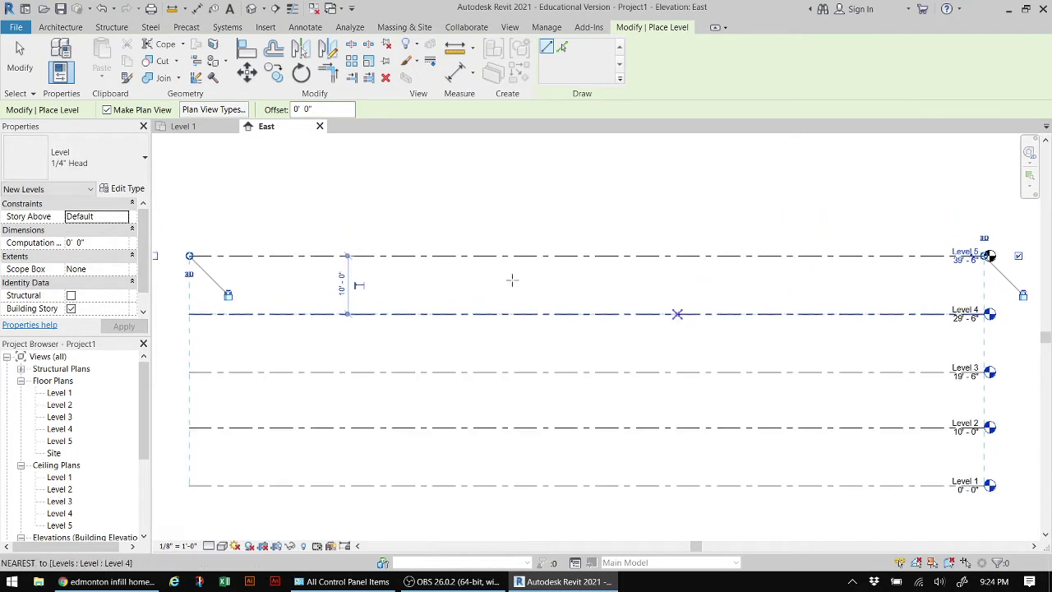
{"action": "left_click", "coordinate": [189, 196]}
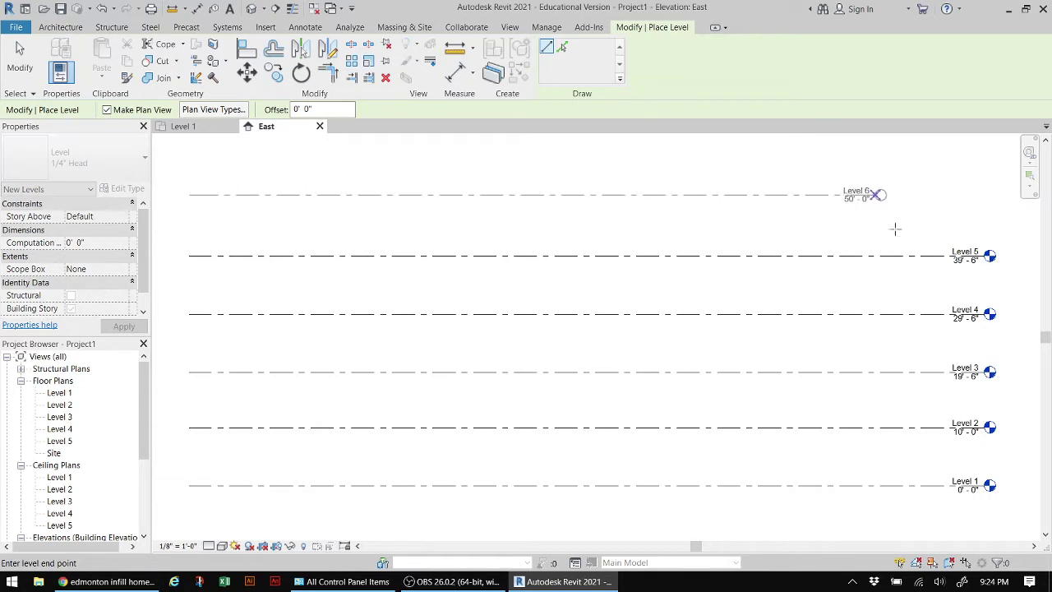
{"action": "left_click", "coordinate": [981, 220]}
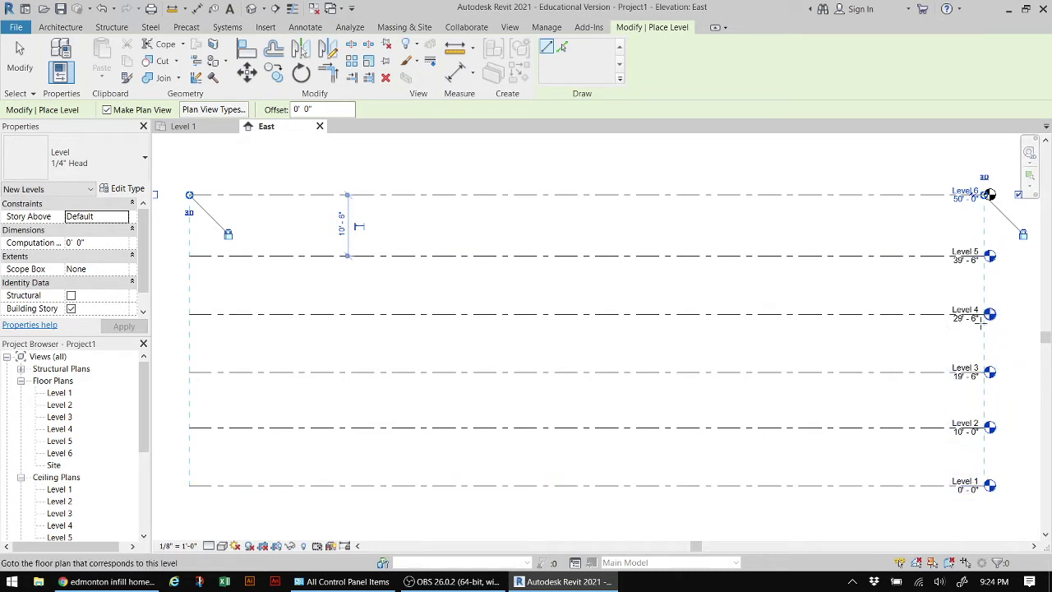
- Switch to Chrome and review the required level names and elevations in the 2_Infill_Home document
{"action": "left_click", "coordinate": [73, 584]}
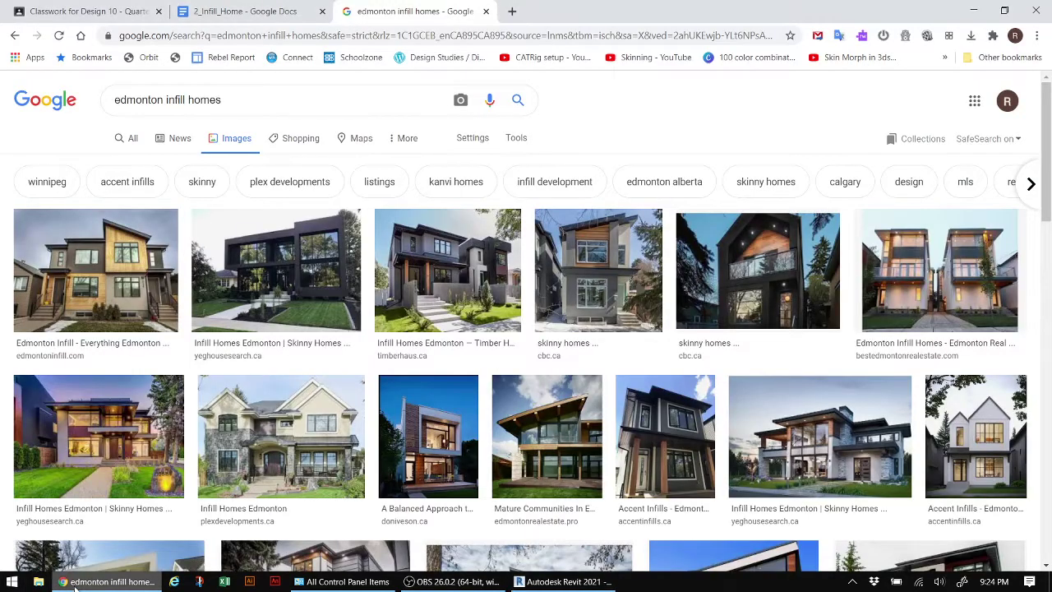
{"action": "left_click", "coordinate": [232, 13]}
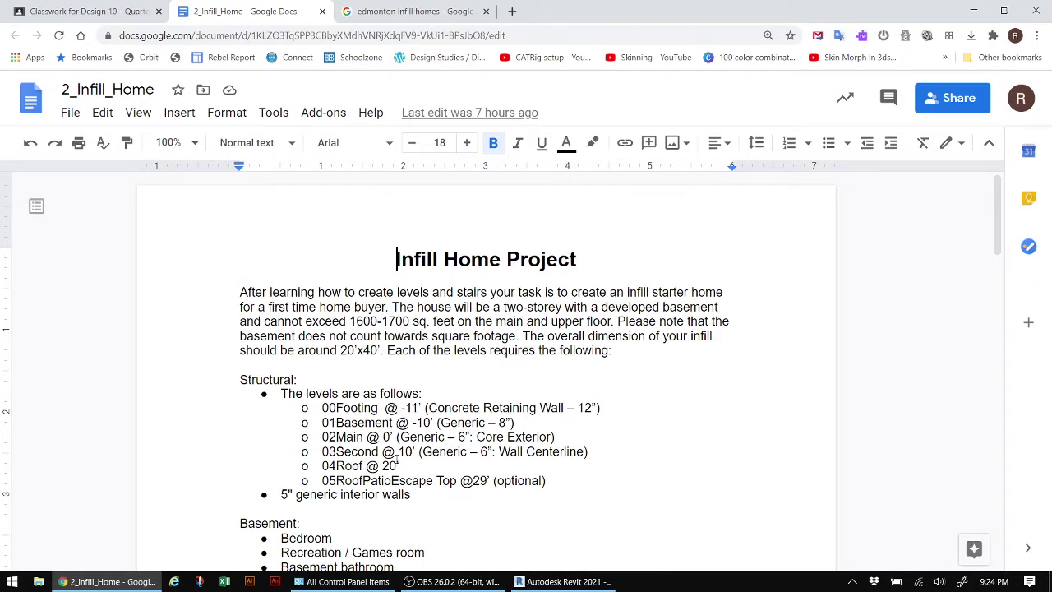
{"action": "double_click", "coordinate": [365, 407]}
{"action": "double_click", "coordinate": [354, 422]}
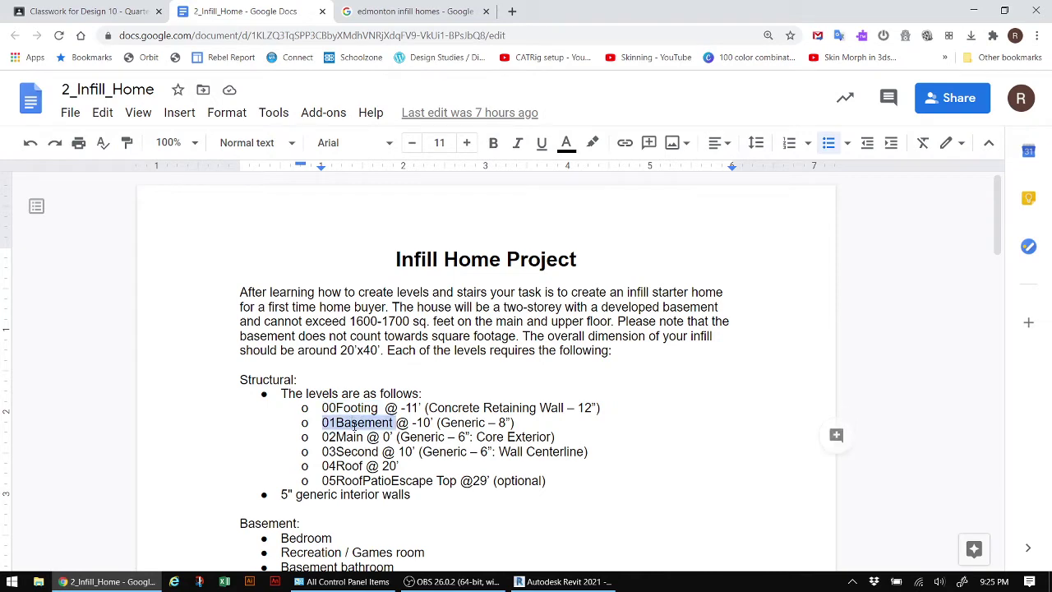
{"action": "double_click", "coordinate": [345, 436]}
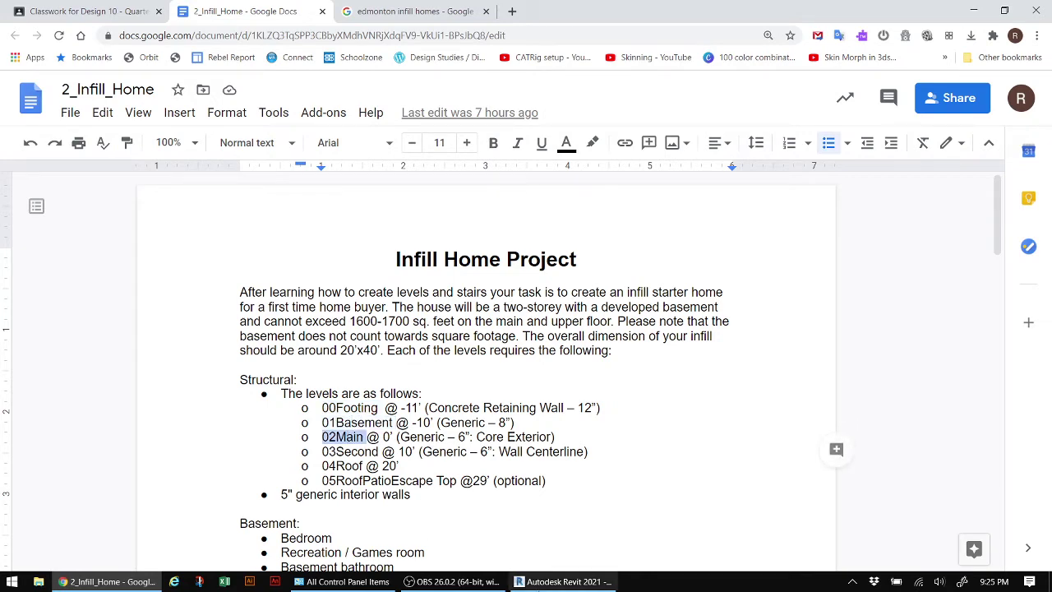
- Switch back to Autodesk Revit, end level placement and add an elbow that offsets Level 1's head below its line
{"action": "left_click", "coordinate": [553, 583]}
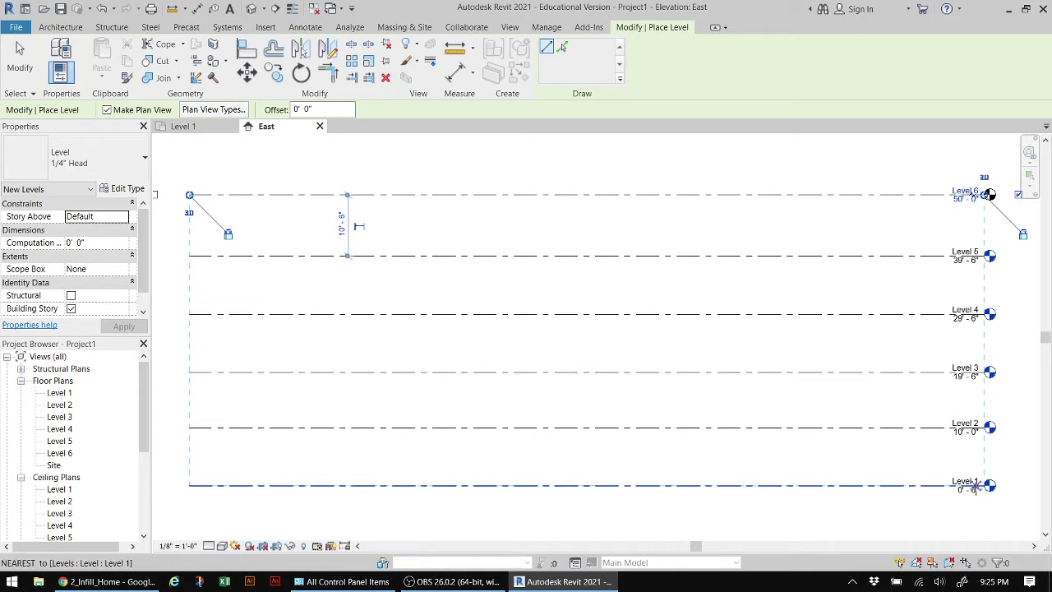
{"action": "key", "text": "Escape"}
{"action": "key", "text": "Escape"}
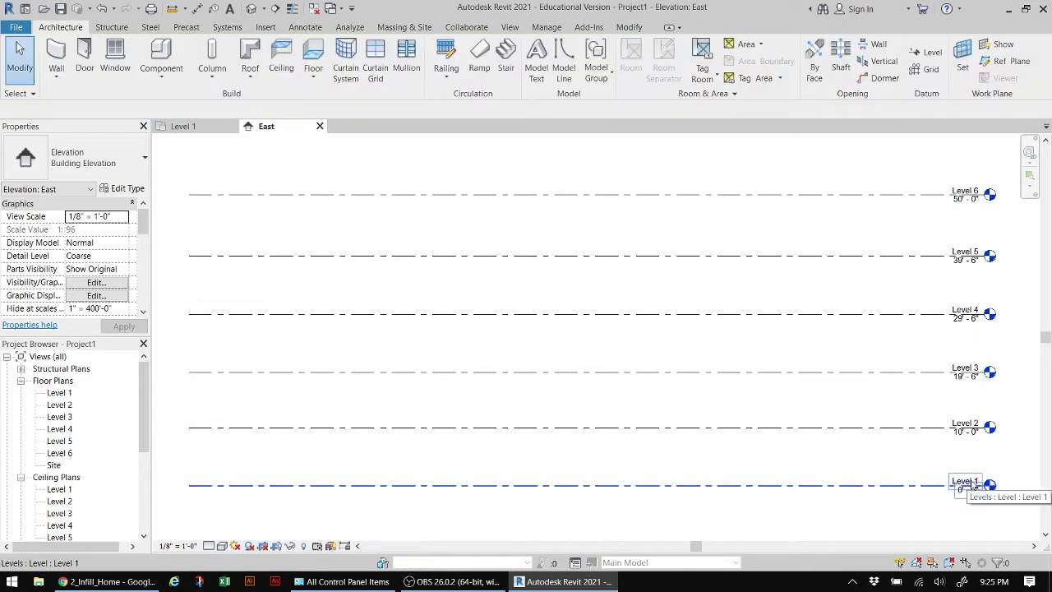
{"action": "left_click", "coordinate": [975, 486]}
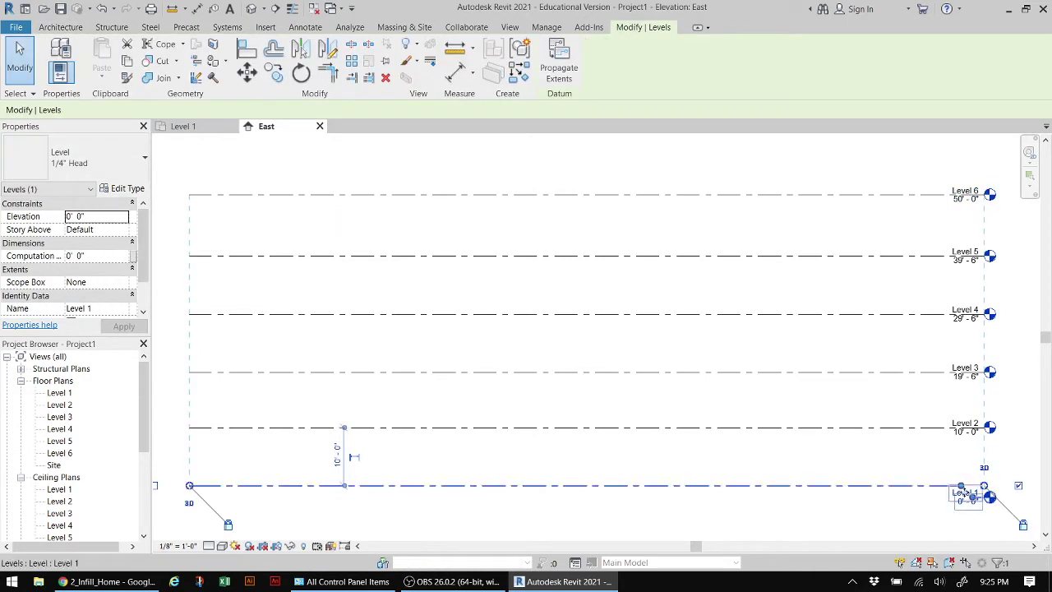
{"action": "left_click_drag", "start_coordinate": [966, 493], "coordinate": [968, 497]}
- Rename Level 1 as 00FOOTING and rename its corresponding views too
{"action": "scroll", "coordinate": [974, 495], "scroll_direction": "up", "scroll_amount": 4}
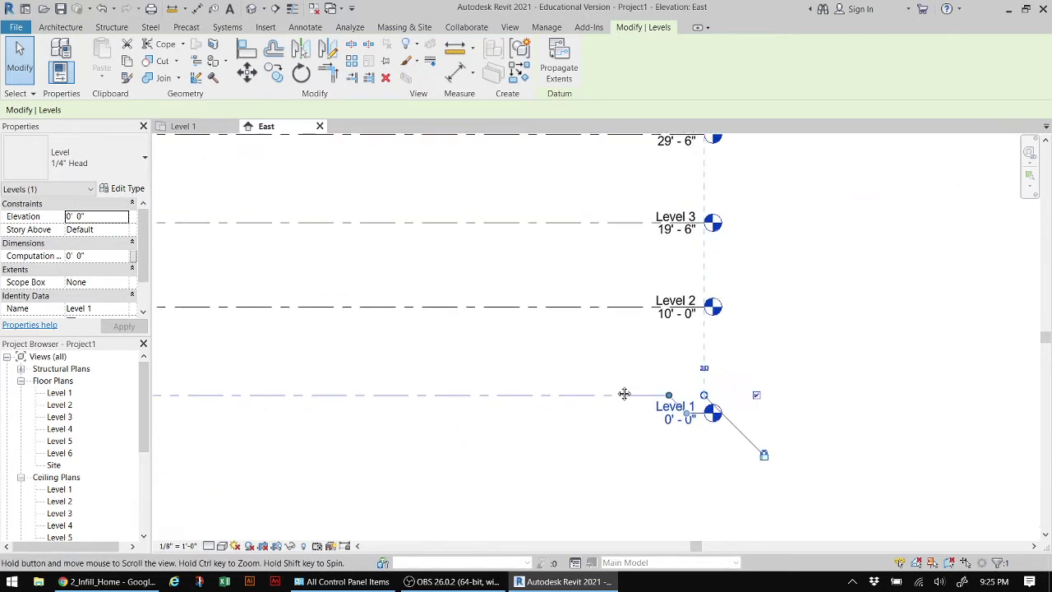
{"action": "left_click", "coordinate": [597, 379]}
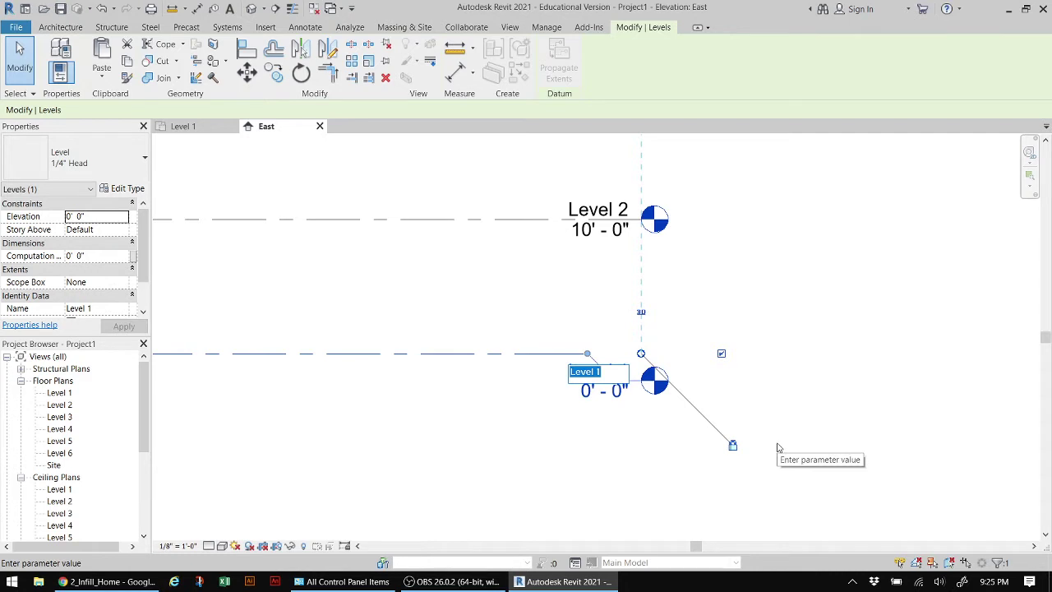
{"action": "type", "text": "00"}
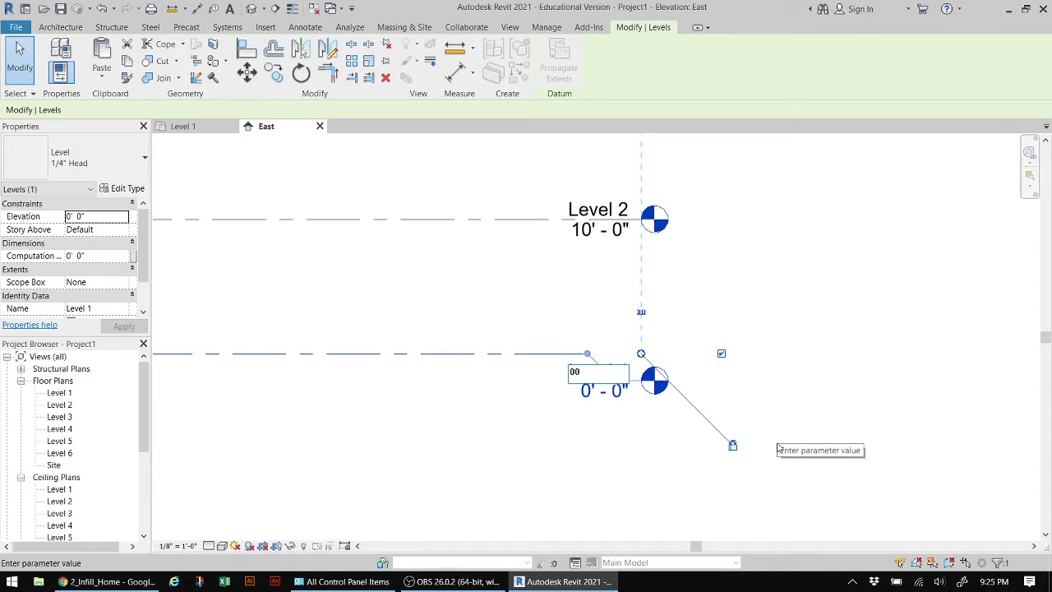
{"action": "type", "text": "FOOTING"}
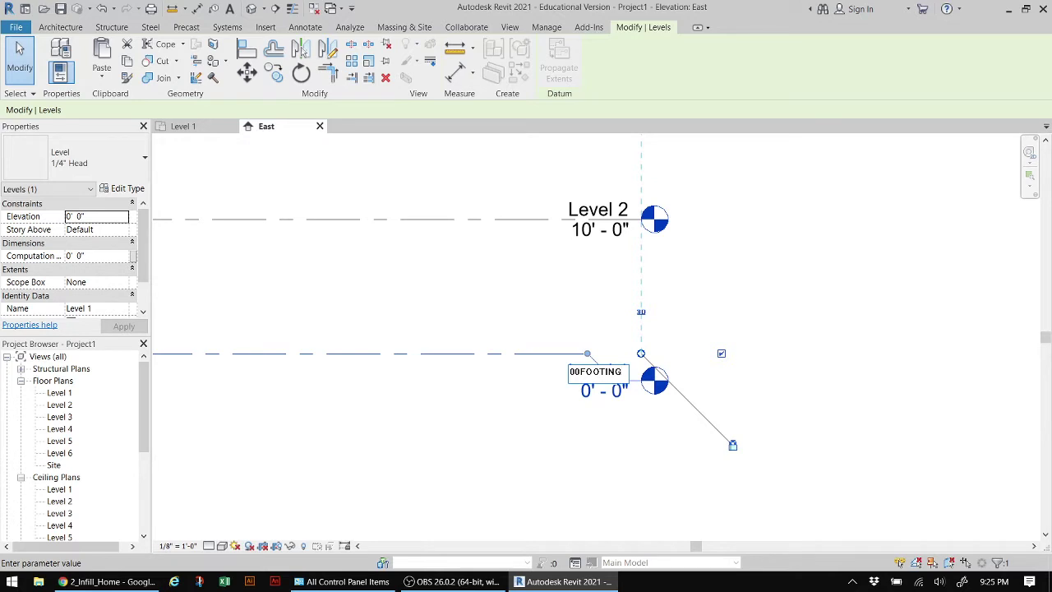
{"action": "key", "text": "Return"}
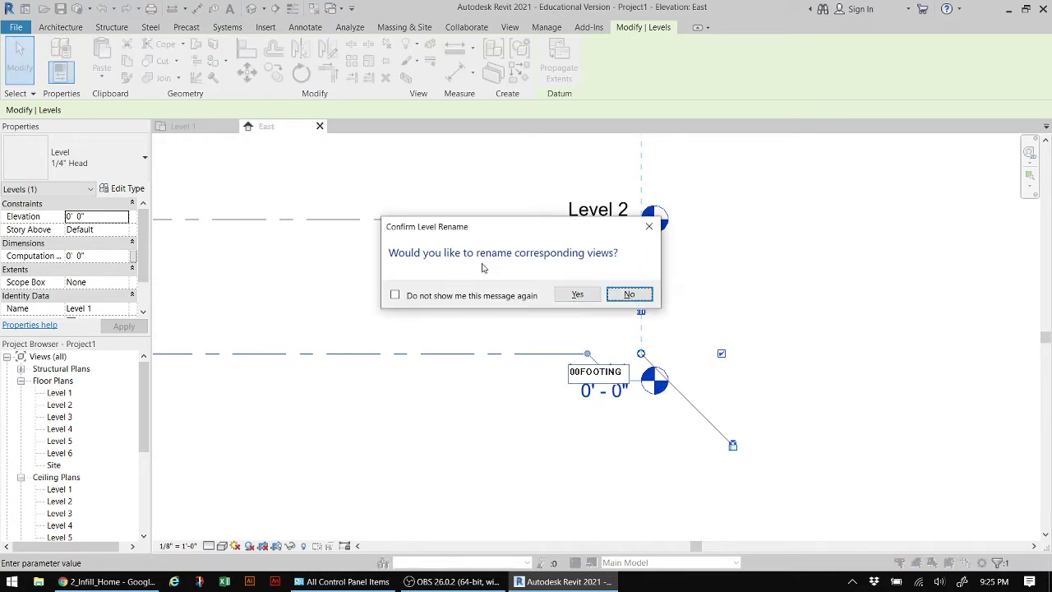
{"action": "left_click", "coordinate": [577, 295]}
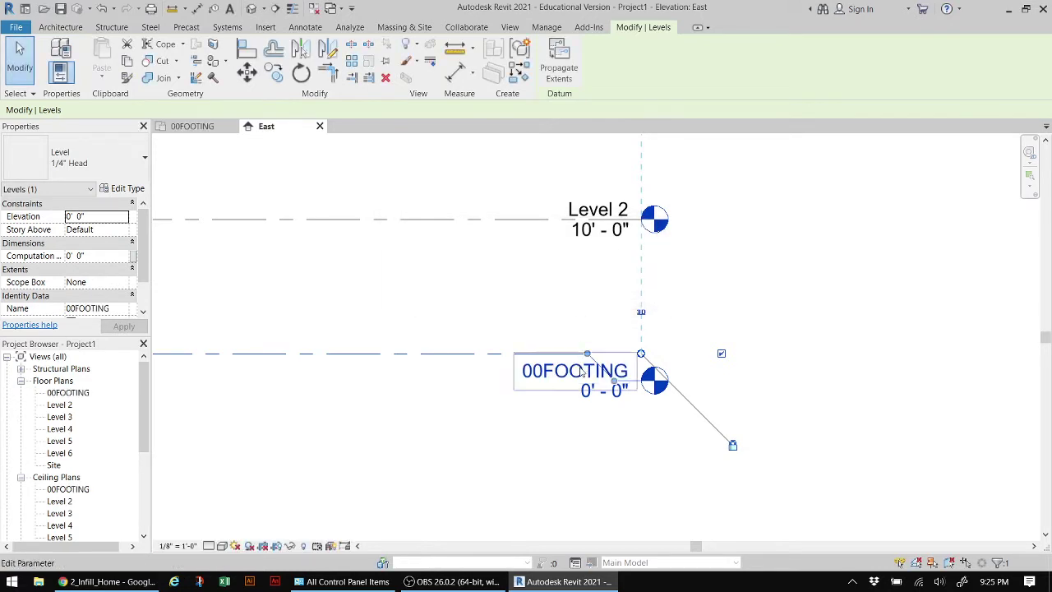
{"action": "double_click", "coordinate": [68, 394]}
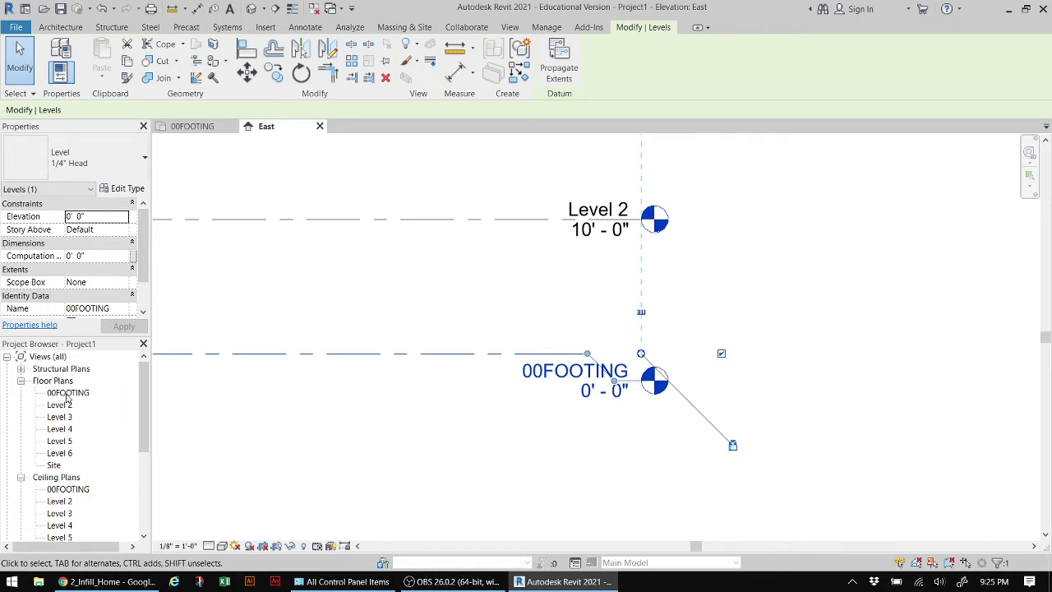
- Rename Level 2 as 01BASEMENT, including its corresponding views
{"action": "middle_click_drag", "start_coordinate": [406, 299], "coordinate": [399, 361]}
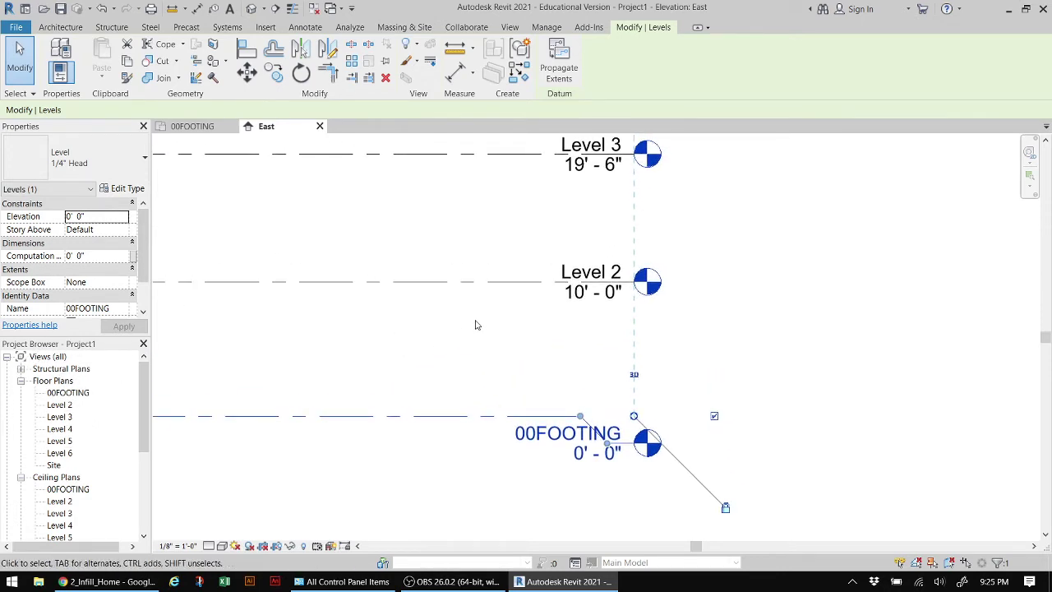
{"action": "double_click", "coordinate": [592, 274]}
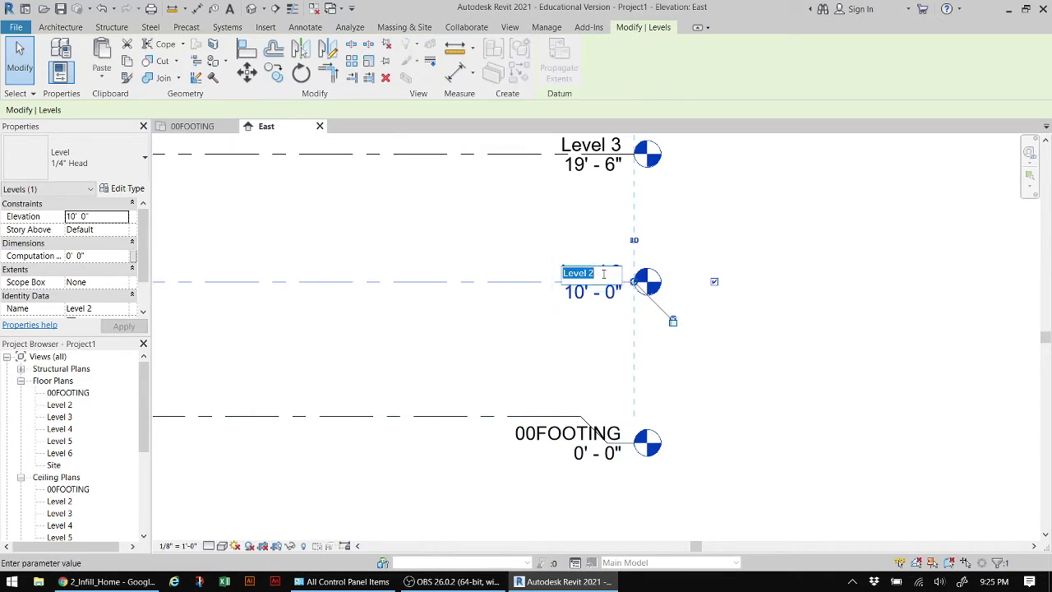
{"action": "type", "text": "01BASEMENT"}
{"action": "key", "text": "Return"}
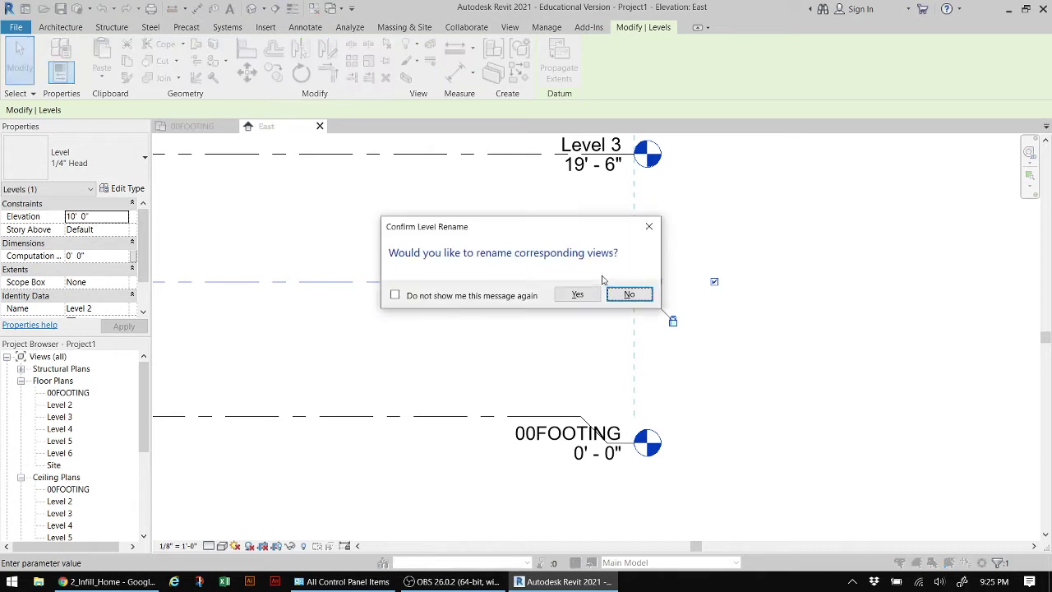
{"action": "left_click", "coordinate": [577, 295]}
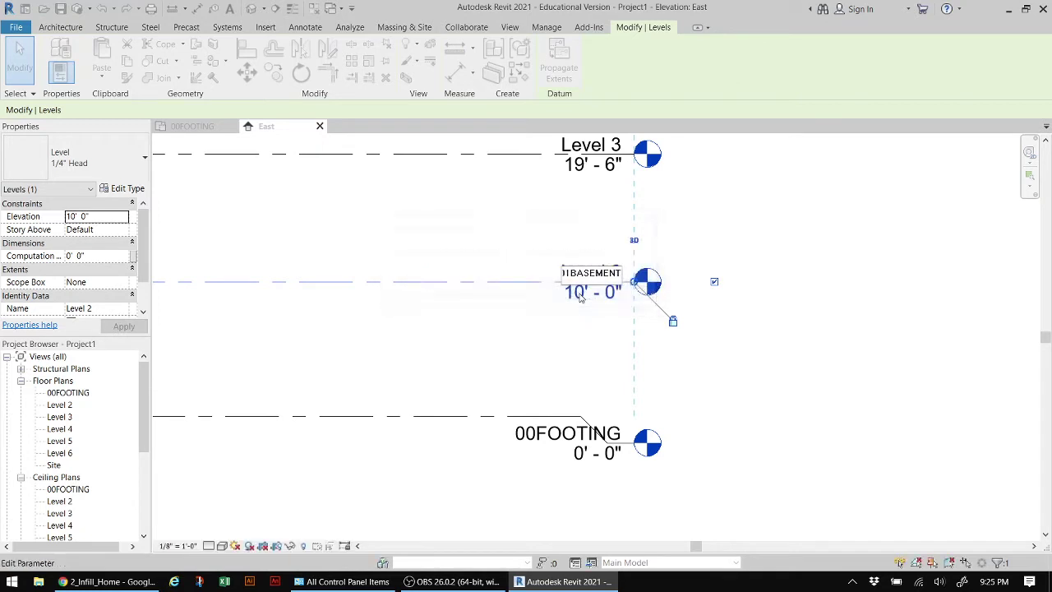
{"action": "scroll", "coordinate": [530, 347], "scroll_direction": "down", "scroll_amount": 1}
{"action": "middle_click_drag", "start_coordinate": [531, 348], "coordinate": [530, 483]}
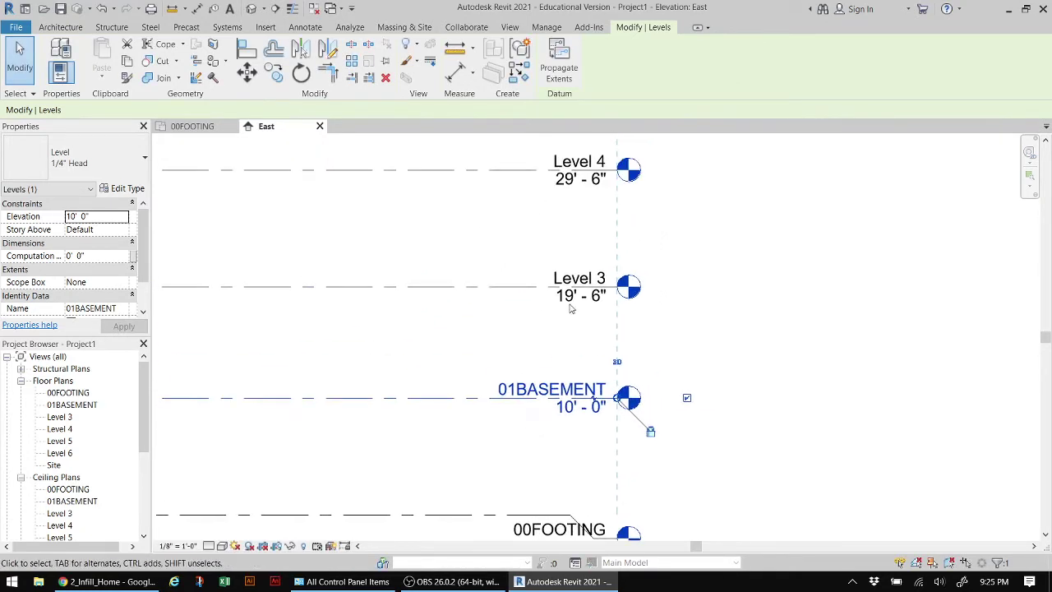
- Rename Level 3 as 02MAIN and rename its corresponding views too
{"action": "left_click", "coordinate": [585, 278]}
{"action": "left_click", "coordinate": [587, 277]}
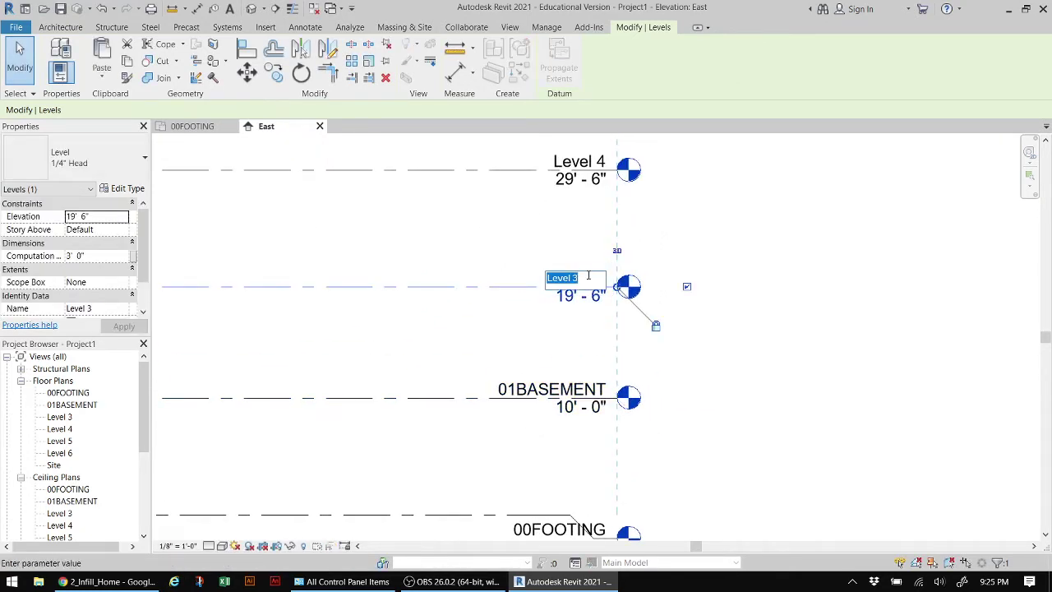
{"action": "type", "text": "02MAIN"}
{"action": "left_click", "coordinate": [57, 394]}
{"action": "left_click", "coordinate": [57, 394]}
{"action": "key", "text": "Return"}
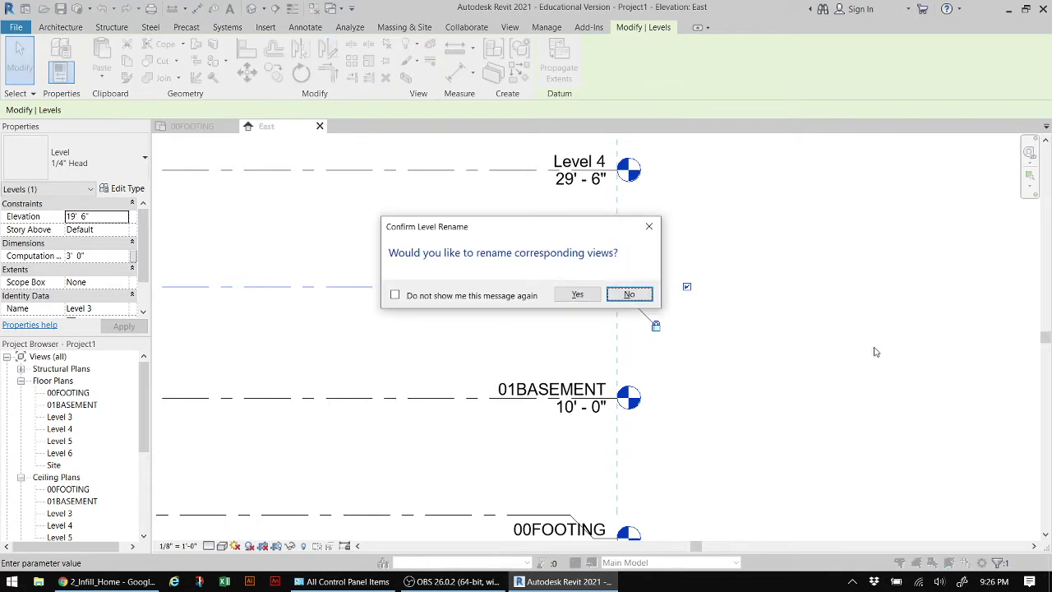
{"action": "left_click", "coordinate": [575, 295]}
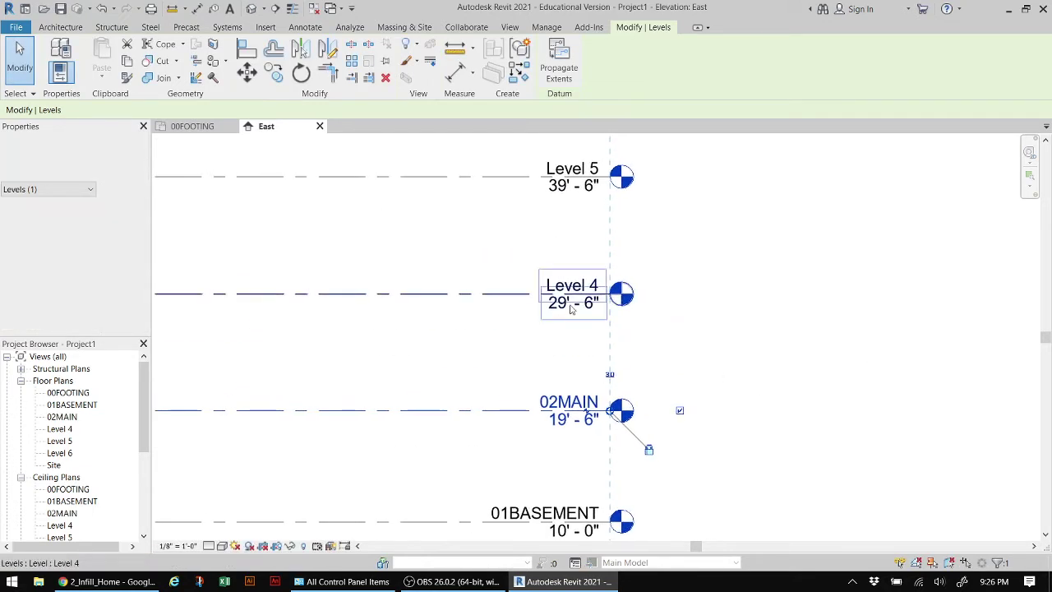
- Rename Level 4 as 03SECOND, including its corresponding views
{"action": "double_click", "coordinate": [567, 284]}
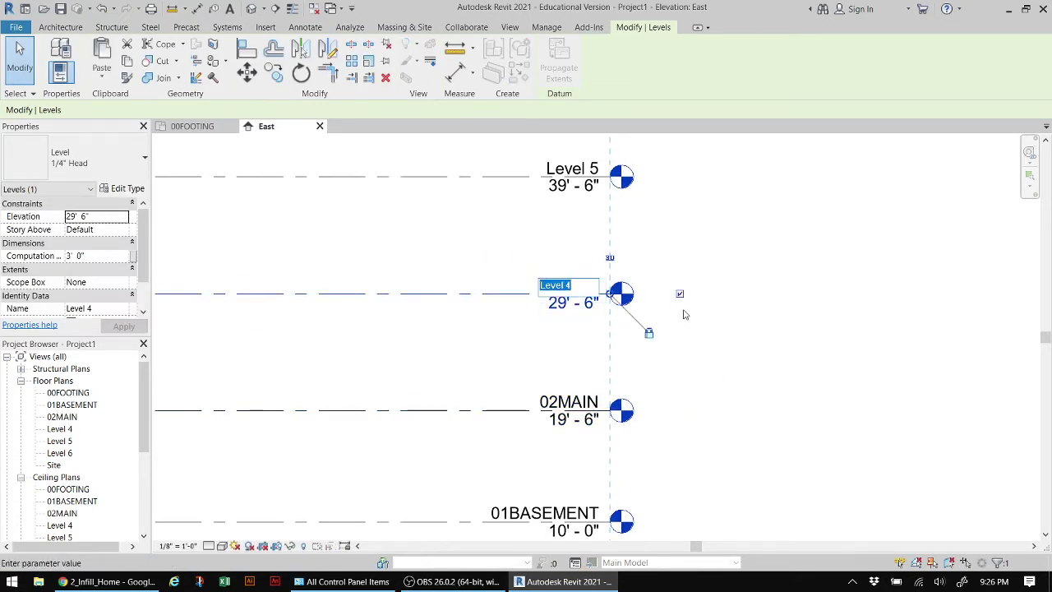
{"action": "type", "text": "03SECOND"}
{"action": "key", "text": "Return"}
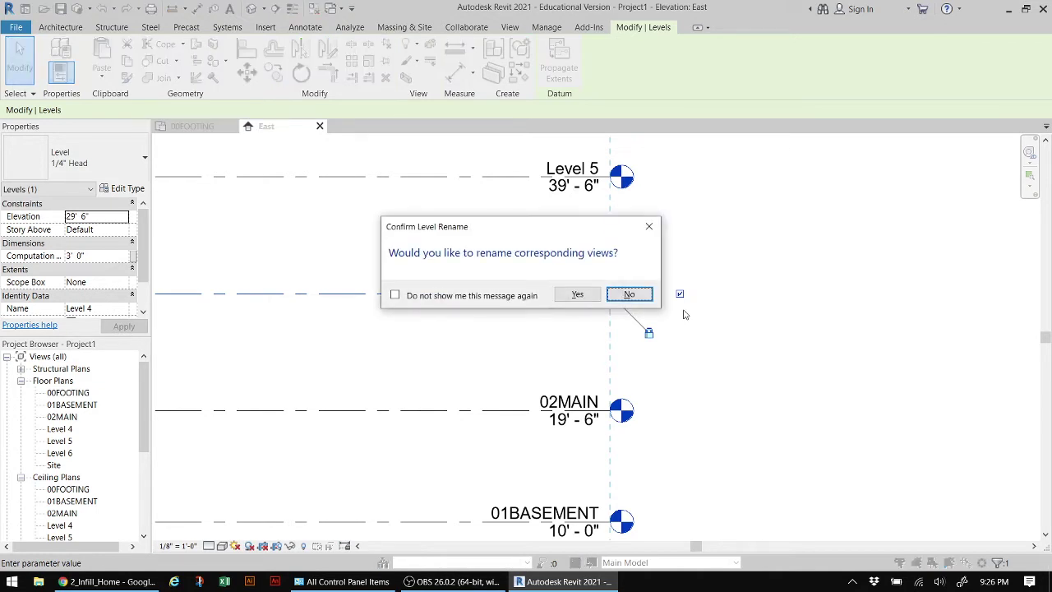
{"action": "left_click", "coordinate": [577, 294]}
- Rename Level 5 as 04ROOF and apply the new name to its corresponding views
{"action": "middle_click_drag", "start_coordinate": [723, 279], "coordinate": [718, 389]}
{"action": "left_click", "coordinate": [563, 268]}
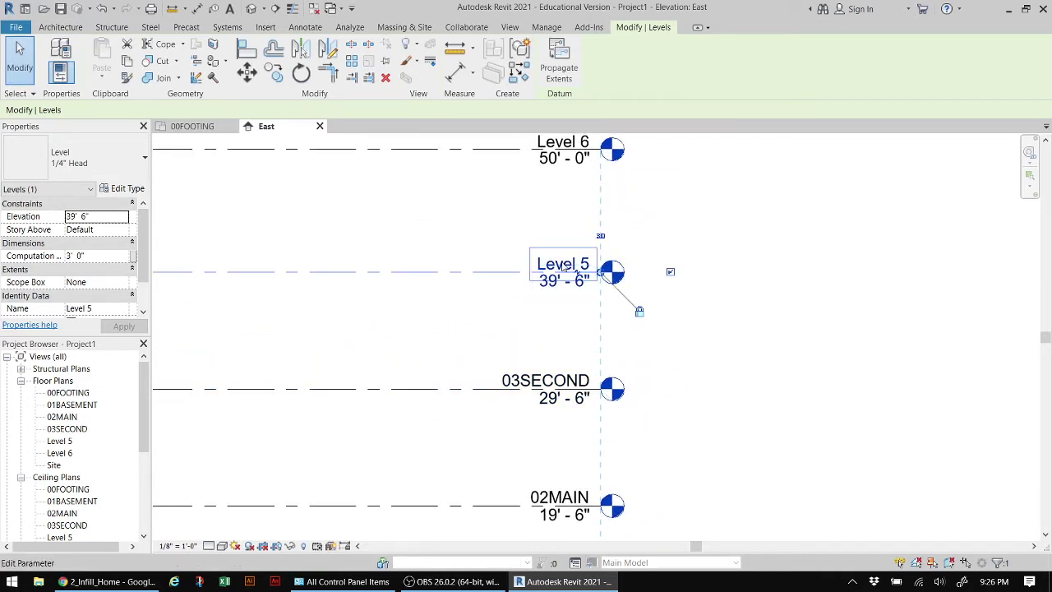
{"action": "left_click", "coordinate": [564, 265]}
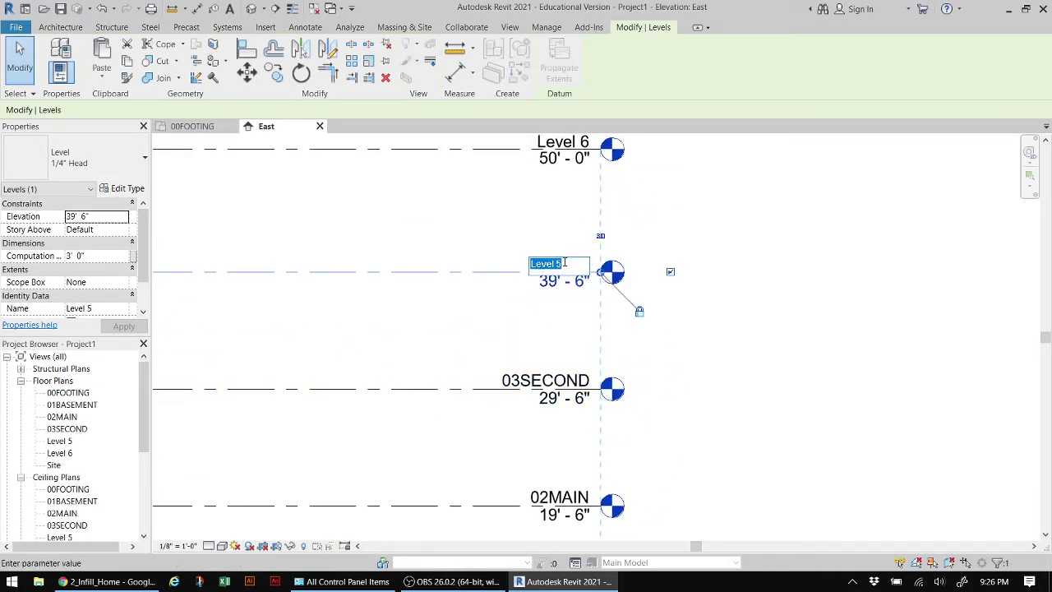
{"action": "type", "text": "04ROOF"}
{"action": "key", "text": "Return"}
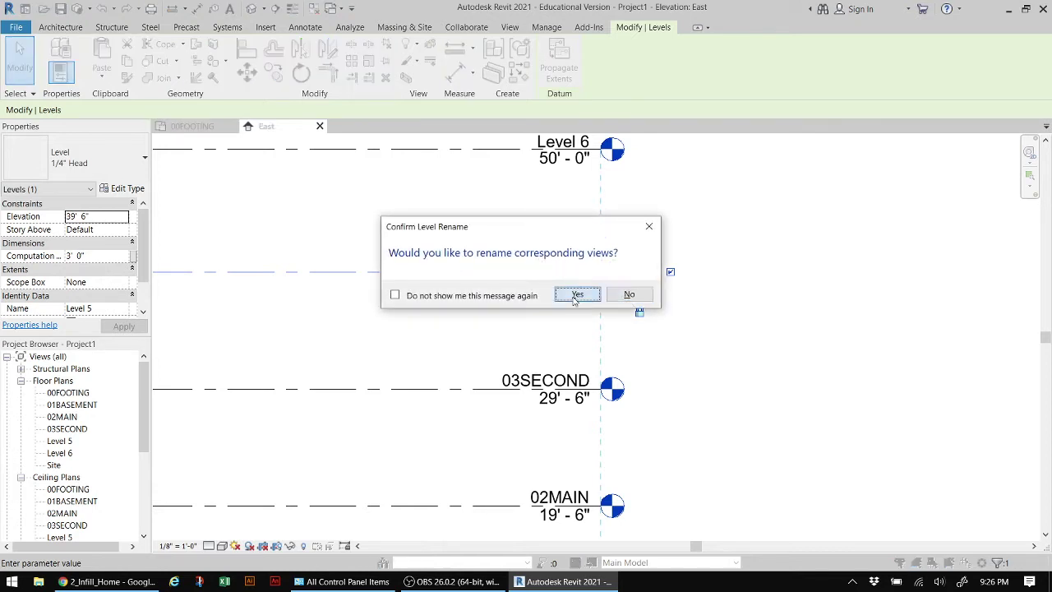
{"action": "left_click", "coordinate": [578, 294]}
- Rename Level 6 as 05ROOFESCAPETOP together with its corresponding views
{"action": "middle_click_drag", "start_coordinate": [631, 244], "coordinate": [618, 327]}
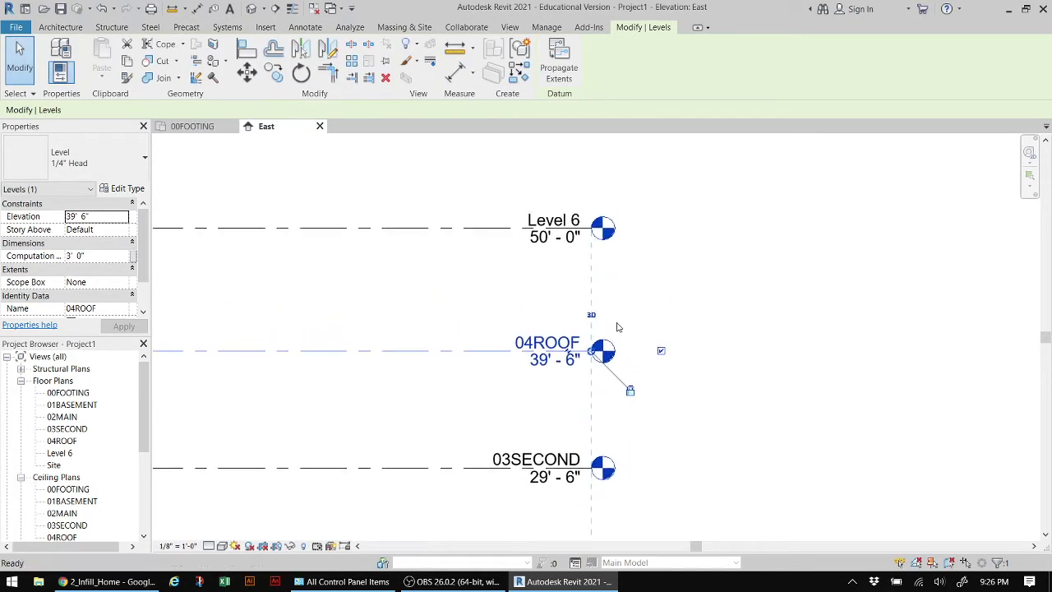
{"action": "left_click", "coordinate": [556, 222]}
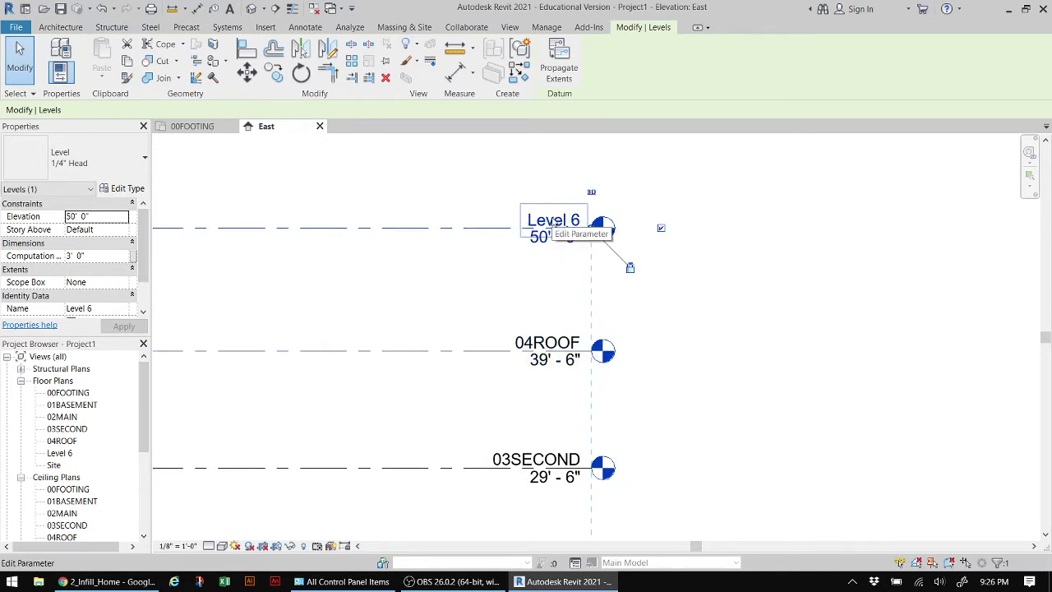
{"action": "left_click", "coordinate": [557, 220]}
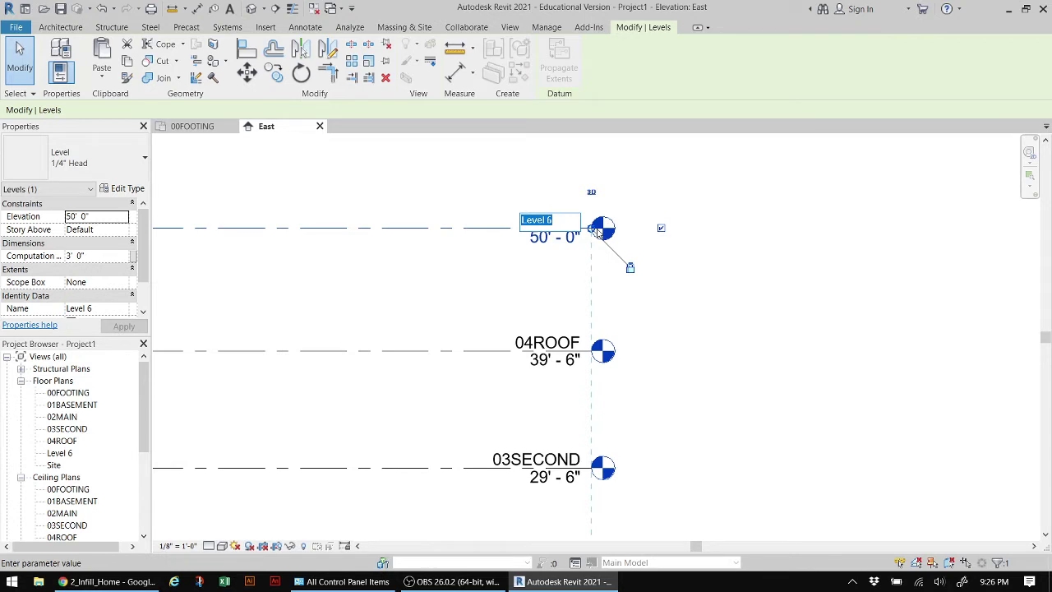
{"action": "type", "text": "05"}
{"action": "type", "text": "ROO"}
{"action": "type", "text": "FESCAPE"}
{"action": "type", "text": "TOP"}
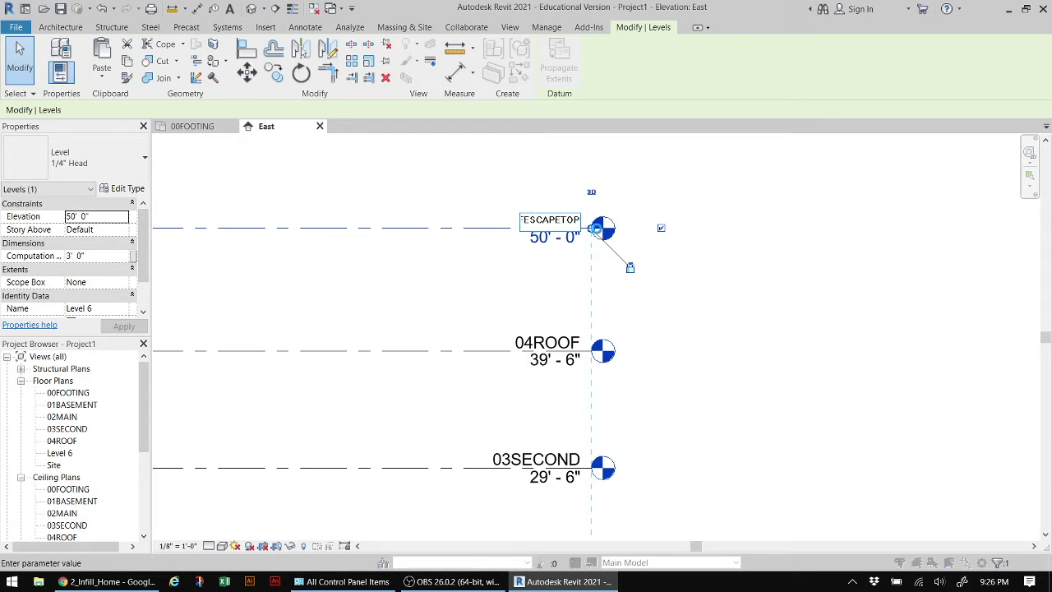
{"action": "key", "text": "Return"}
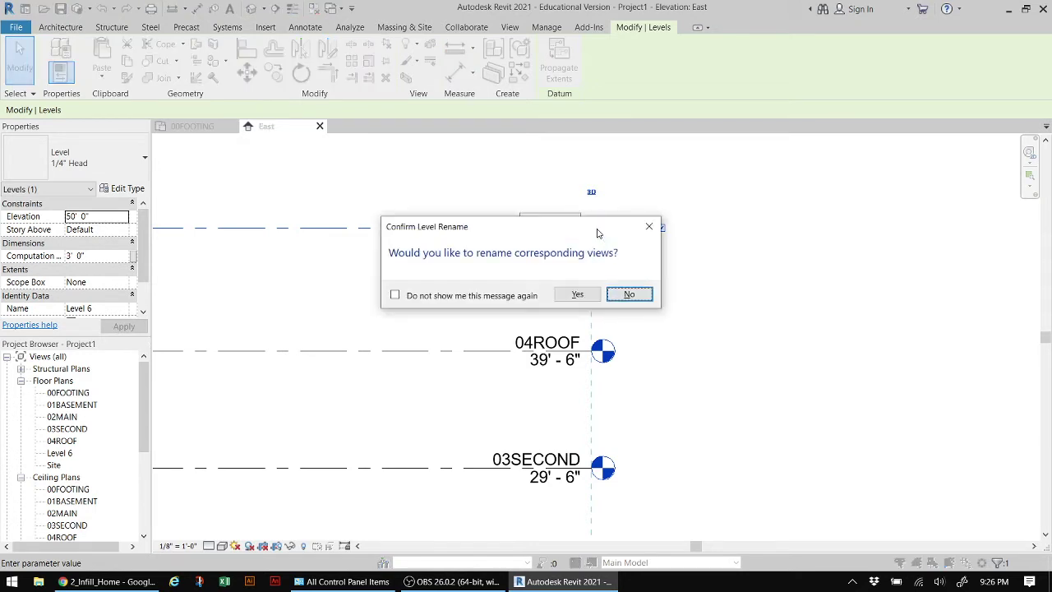
{"action": "left_click", "coordinate": [577, 294]}
- Switch to Chrome and review the required elevation and wall type of the footing level in the 2_Infill_Home document
{"action": "scroll", "coordinate": [561, 308], "scroll_direction": "down", "scroll_amount": 2}
{"action": "scroll", "coordinate": [551, 380], "scroll_direction": "down", "scroll_amount": 3}
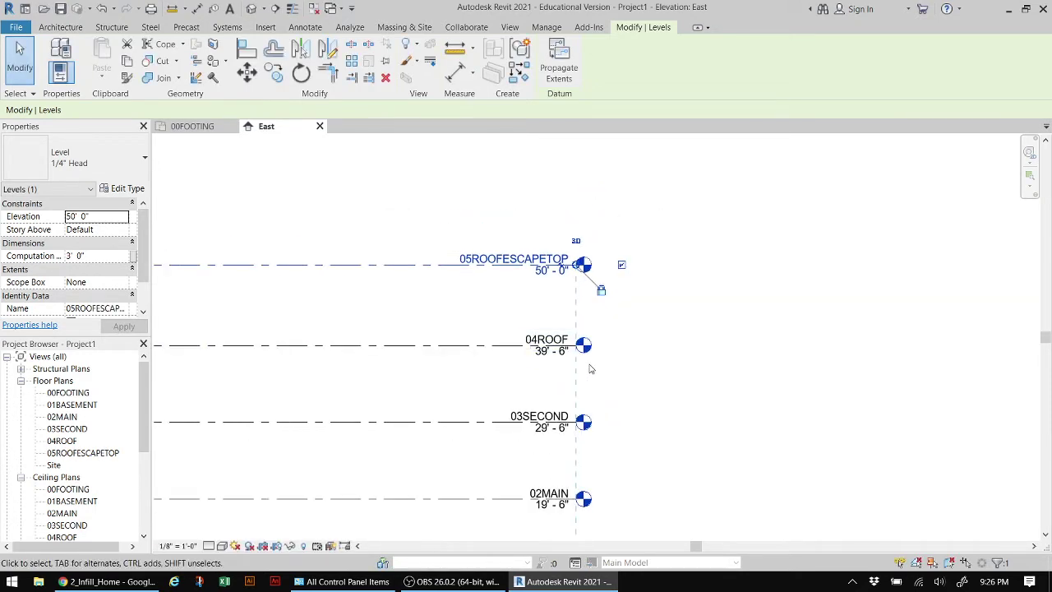
{"action": "middle_click_drag", "start_coordinate": [641, 372], "coordinate": [665, 282]}
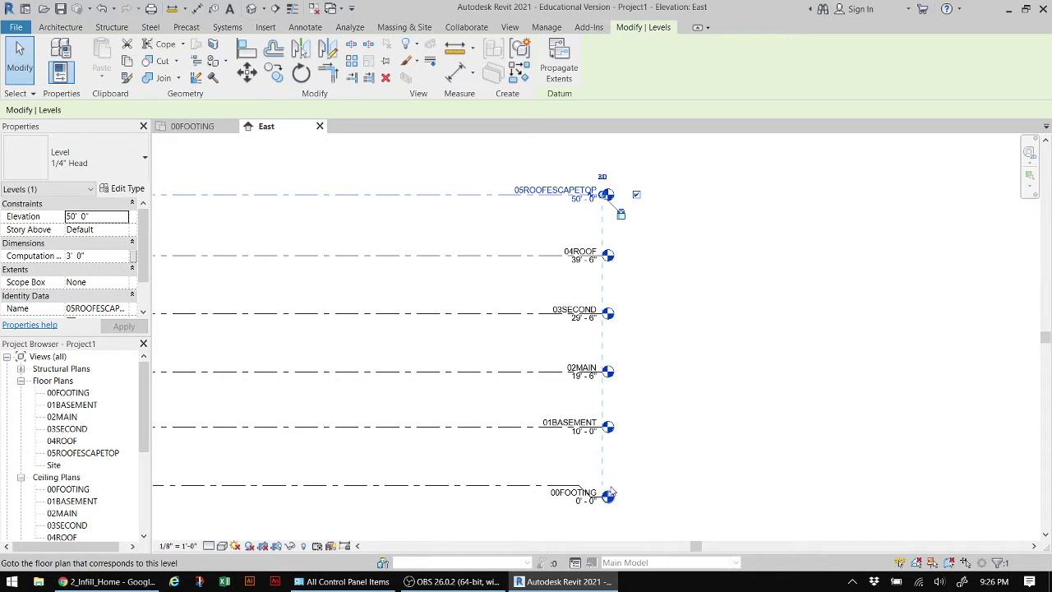
{"action": "left_click", "coordinate": [100, 582]}
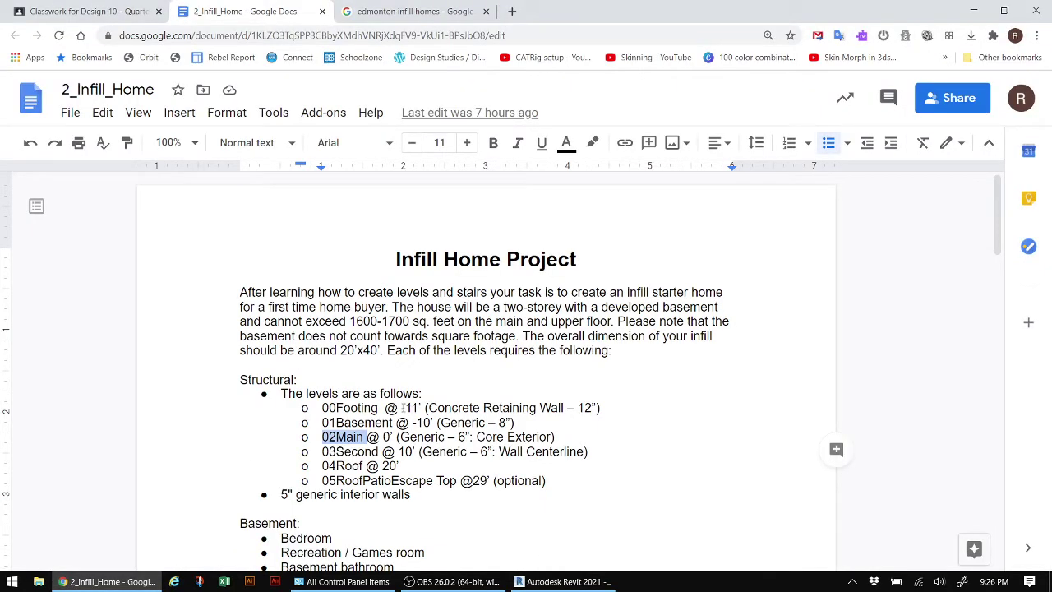
{"action": "left_click_drag", "start_coordinate": [402, 407], "coordinate": [609, 408]}
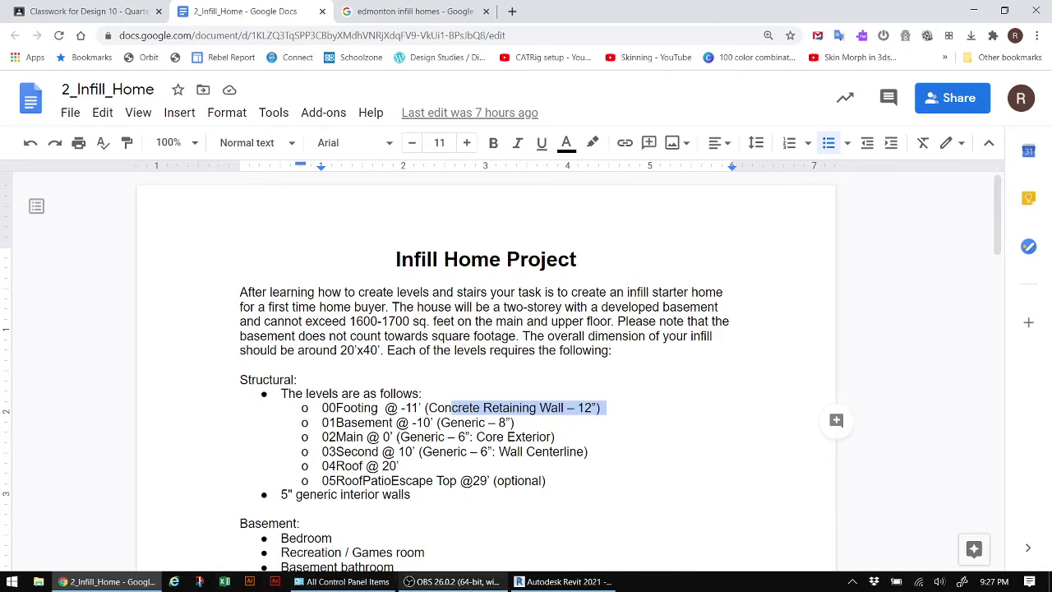
- Switch back to Autodesk Revit and set the elevation of the 00FOOTING level to -11'
{"action": "left_click", "coordinate": [570, 581]}
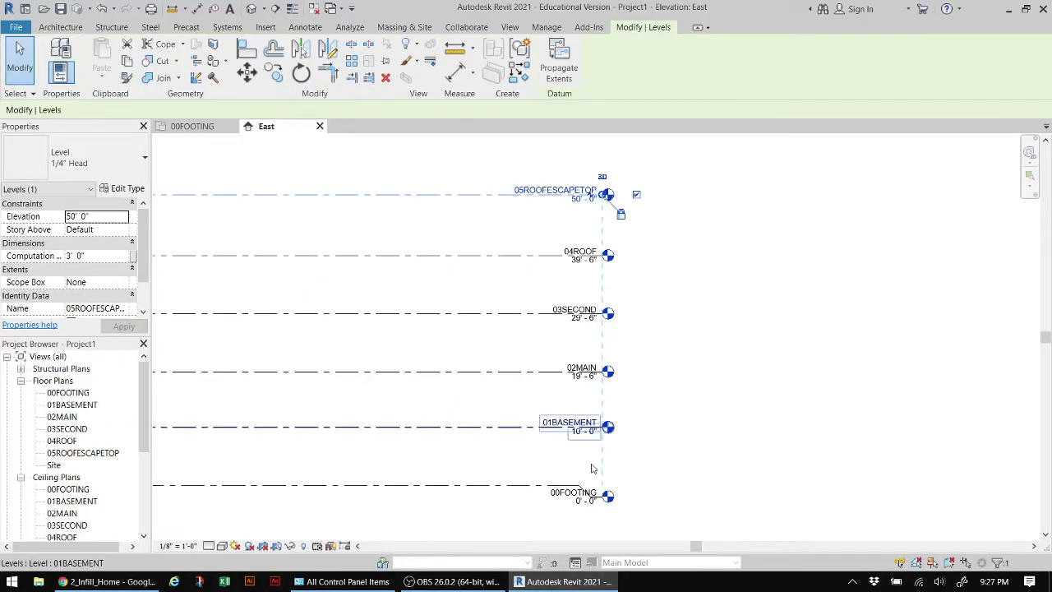
{"action": "scroll", "coordinate": [588, 497], "scroll_direction": "up", "scroll_amount": 4}
{"action": "scroll", "coordinate": [582, 498], "scroll_direction": "up", "scroll_amount": 2}
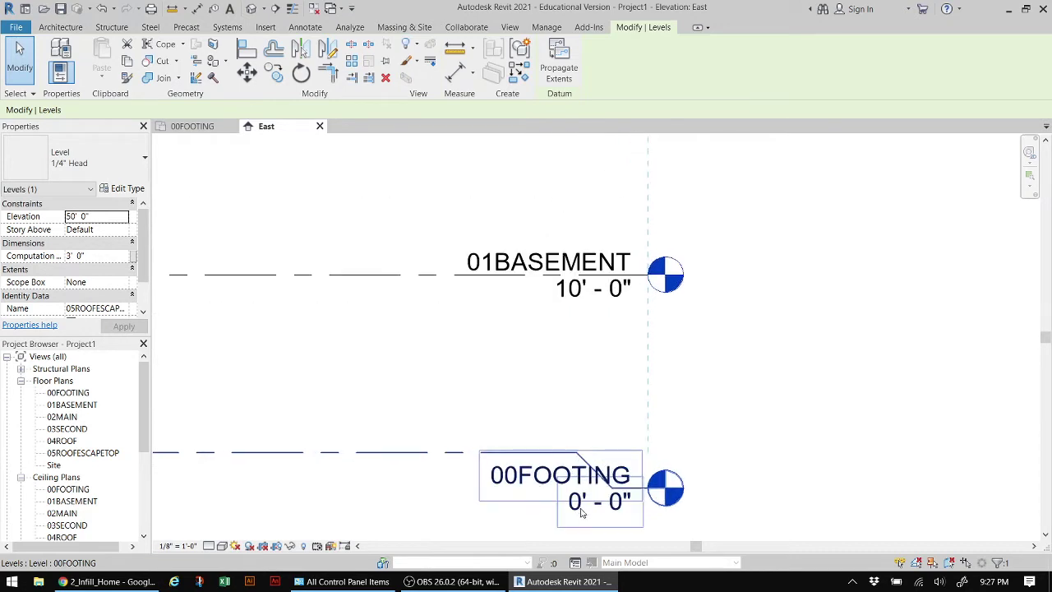
{"action": "left_click", "coordinate": [578, 501]}
{"action": "left_click", "coordinate": [575, 503]}
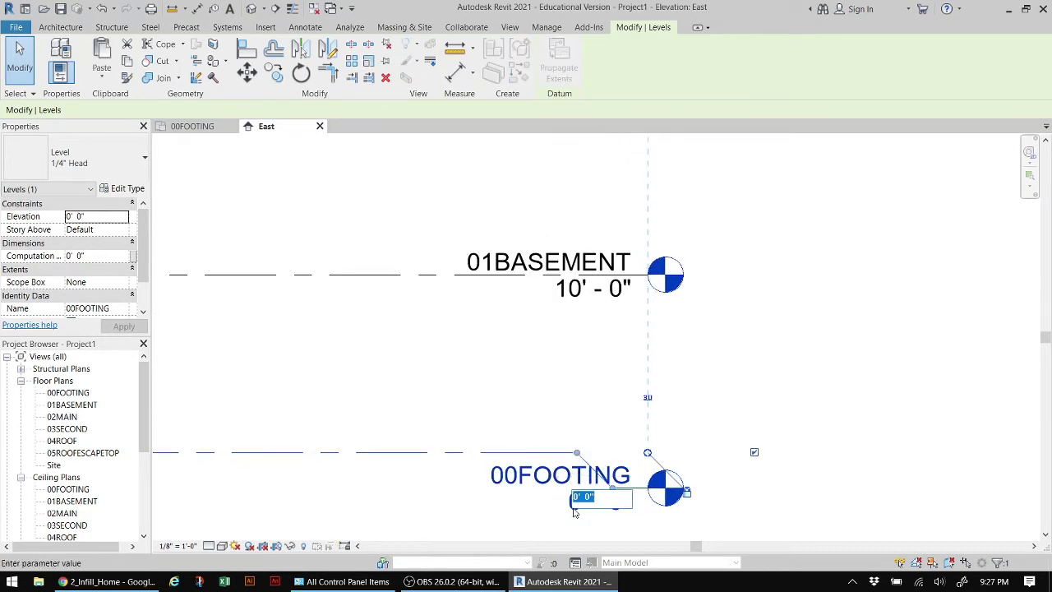
{"action": "key", "text": "BackSpace"}
{"action": "key", "text": "Return"}
- Set the elevation of the 01BASEMENT level to -10'
{"action": "scroll", "coordinate": [670, 442], "scroll_direction": "down", "scroll_amount": 4}
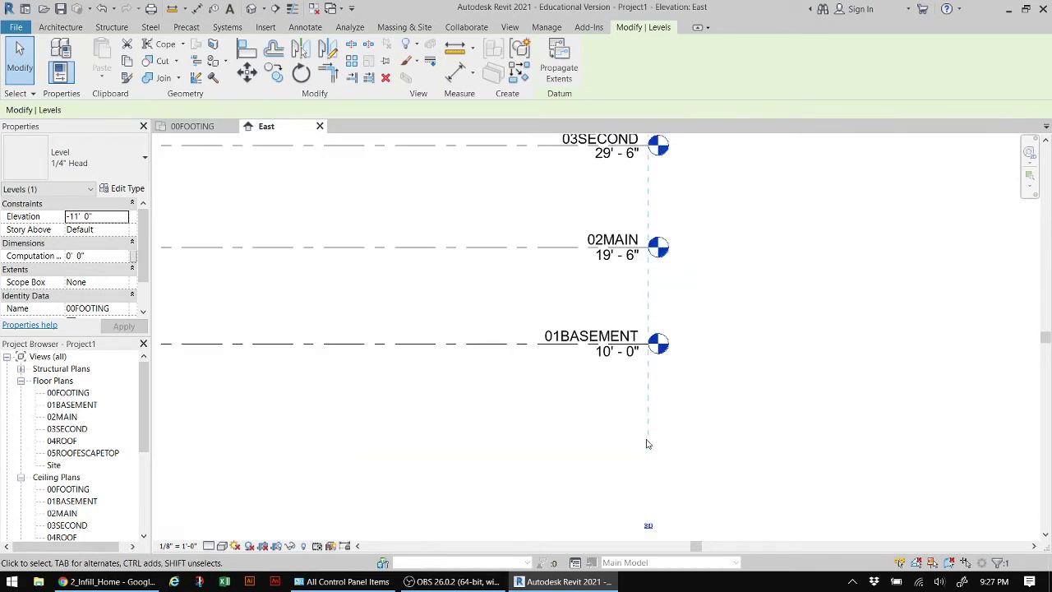
{"action": "middle_click_drag", "start_coordinate": [649, 518], "coordinate": [615, 416]}
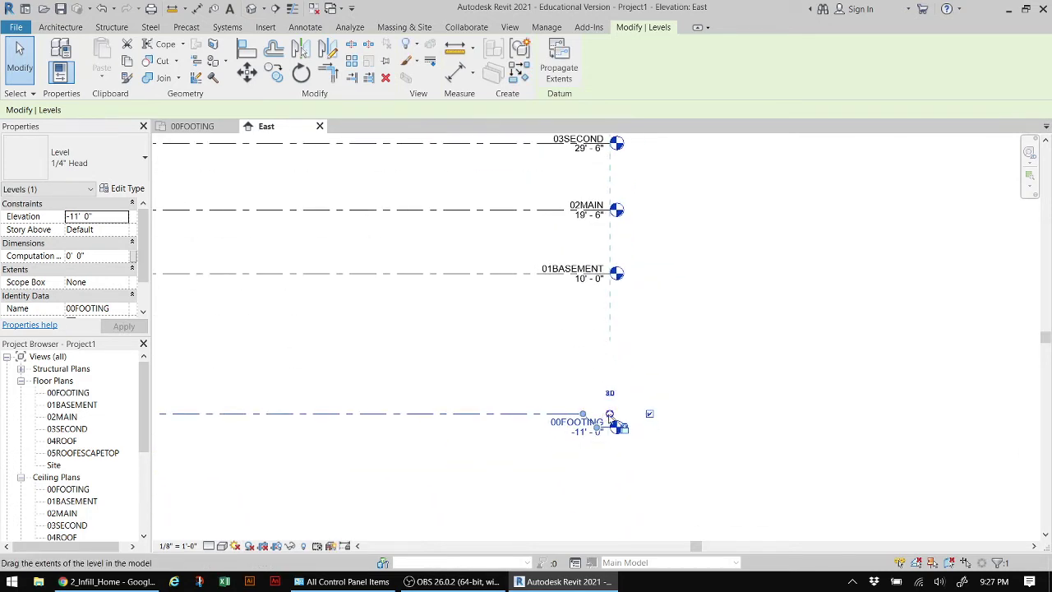
{"action": "left_click", "coordinate": [585, 287]}
{"action": "left_click", "coordinate": [559, 282]}
{"action": "left_click", "coordinate": [548, 284]}
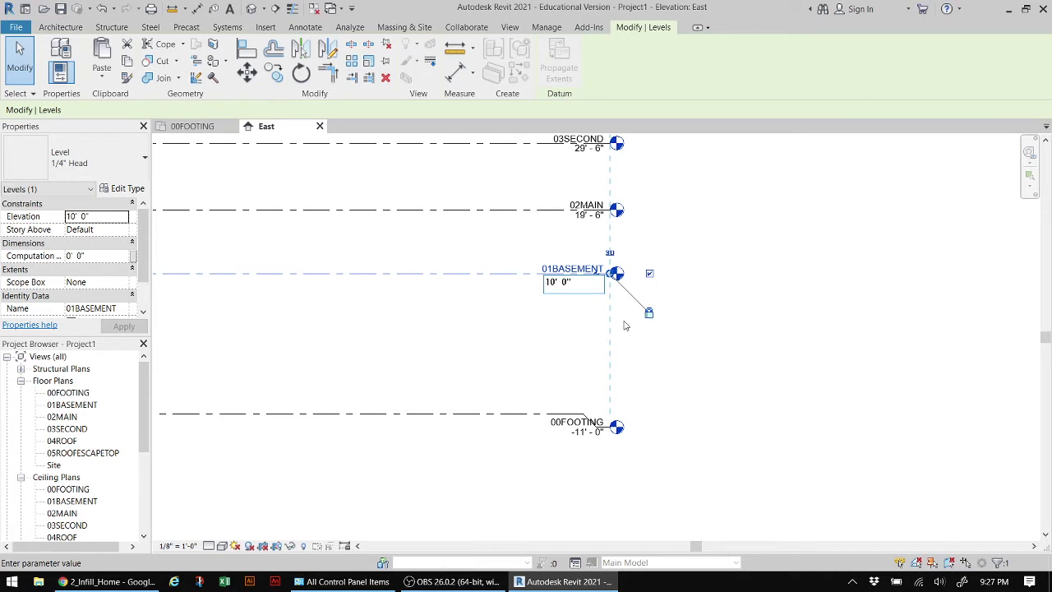
{"action": "type", "text": "-"}
{"action": "key", "text": "Return"}
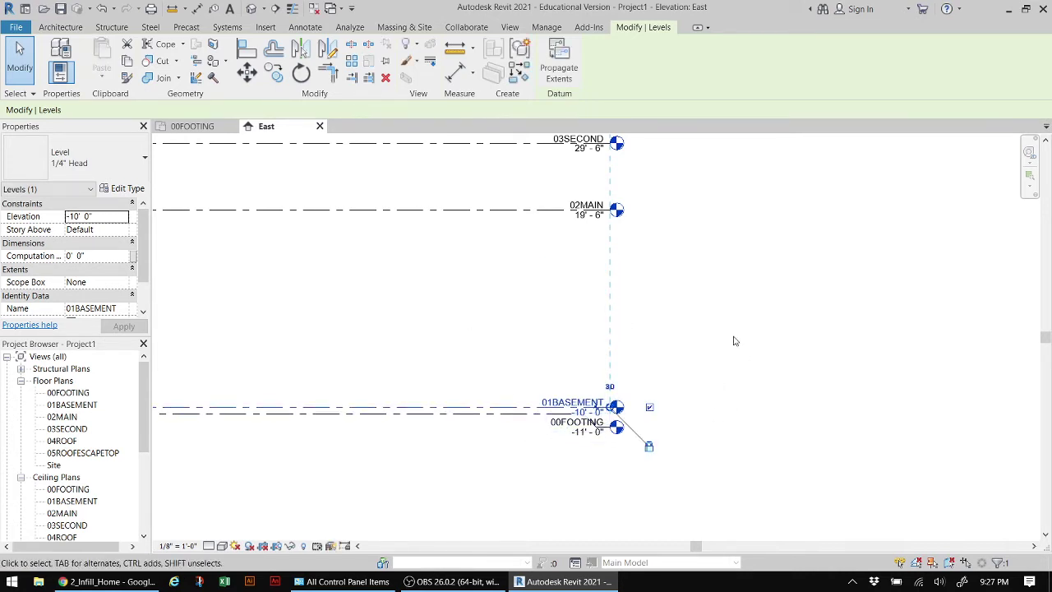
- Set the elevation of the 02MAIN level to 0
{"action": "middle_click_drag", "start_coordinate": [701, 310], "coordinate": [744, 369]}
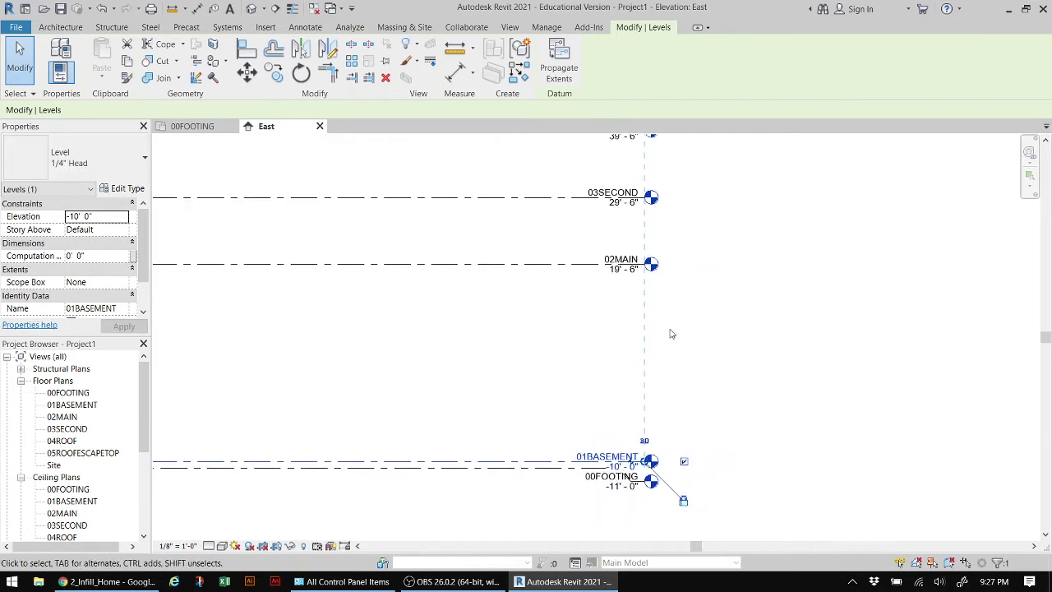
{"action": "left_click", "coordinate": [621, 279]}
{"action": "left_click", "coordinate": [617, 271]}
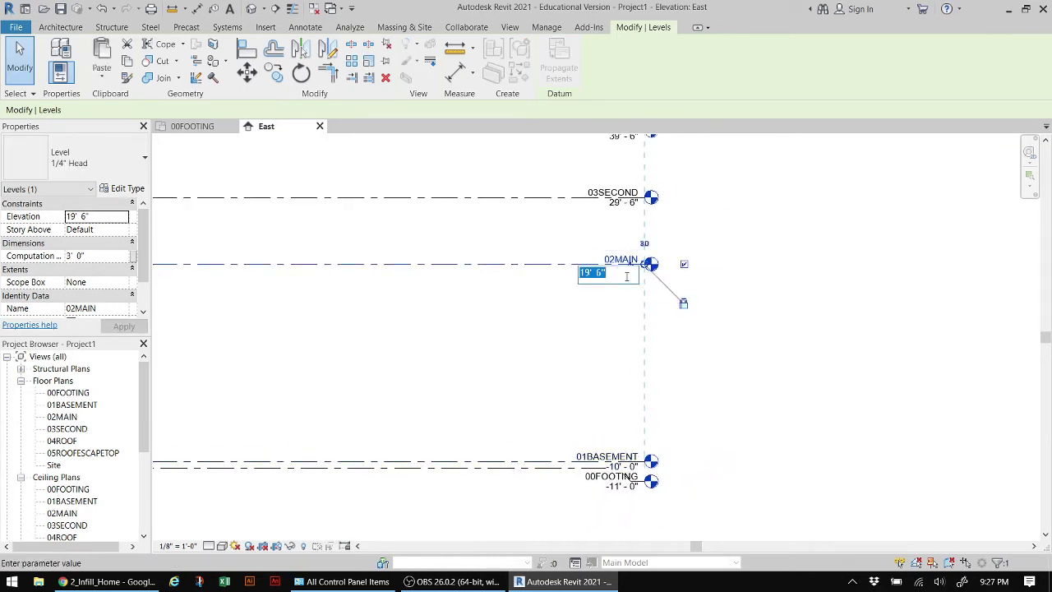
{"action": "type", "text": "0"}
{"action": "key", "text": "Return"}
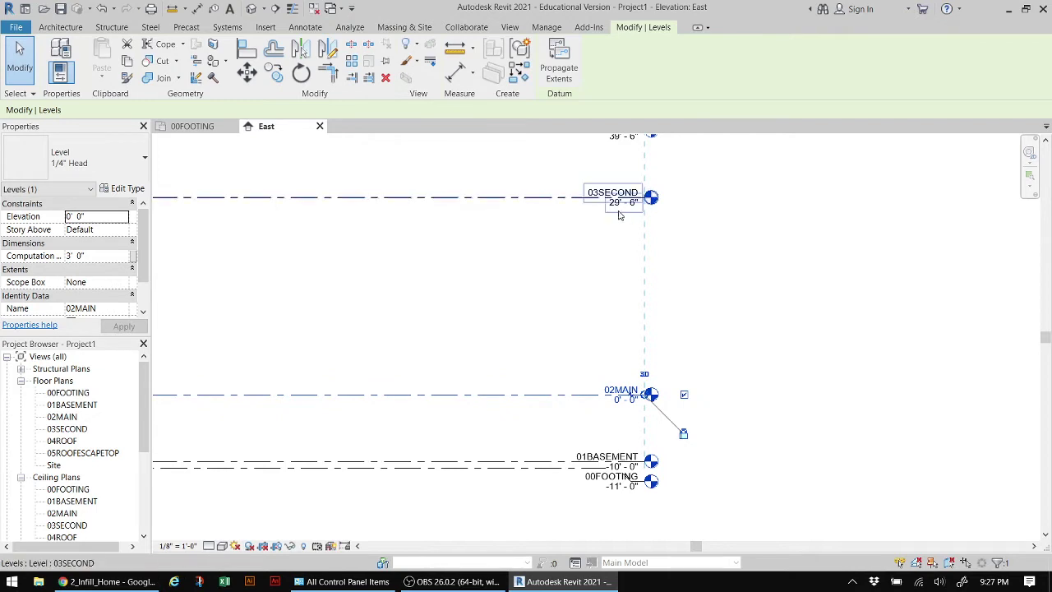
- Set the elevation of the 03SECOND level to 10'
{"action": "left_click", "coordinate": [619, 199]}
{"action": "left_click", "coordinate": [621, 203]}
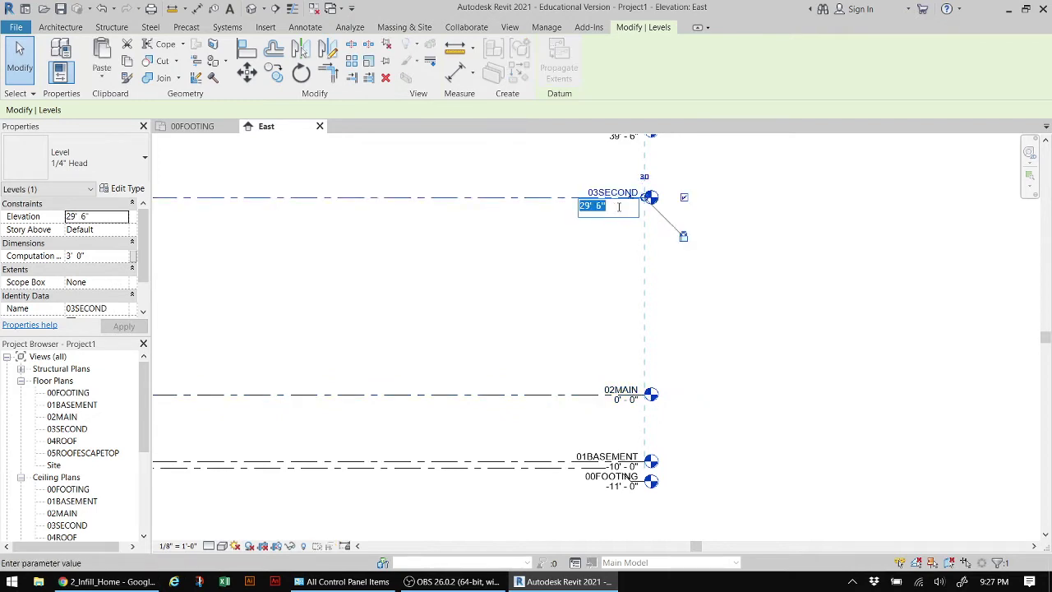
{"action": "left_click_drag", "start_coordinate": [605, 206], "coordinate": [554, 218]}
{"action": "type", "text": "10"}
{"action": "key", "text": "Return"}
- Add an elbow that offsets 04ROOF's head below its line and set that level's elevation to 20'
{"action": "middle_click_drag", "start_coordinate": [574, 221], "coordinate": [619, 279]}
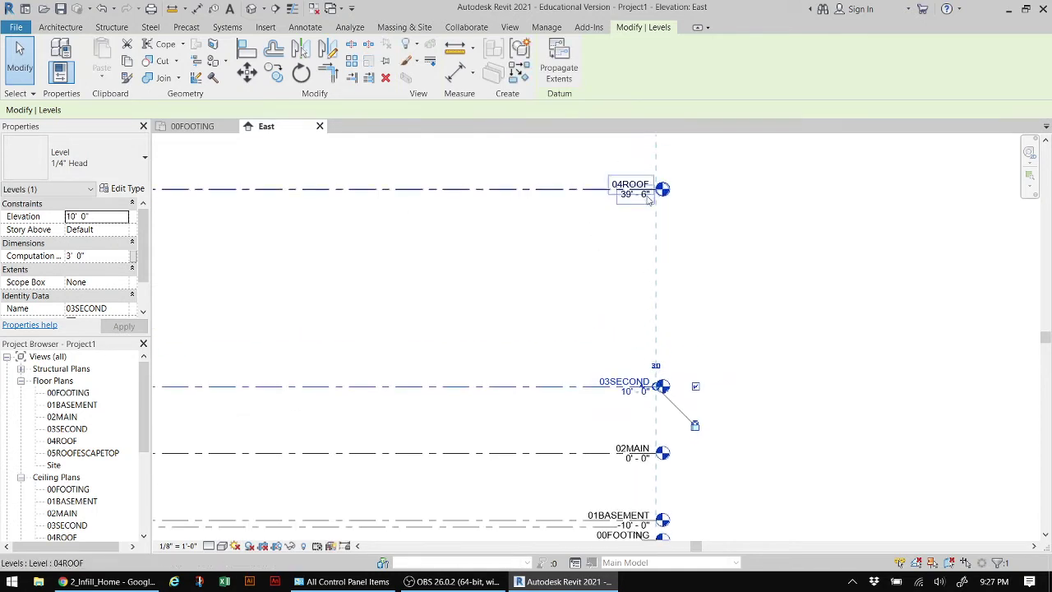
{"action": "left_click", "coordinate": [639, 198]}
{"action": "left_click_drag", "start_coordinate": [639, 197], "coordinate": [637, 210]}
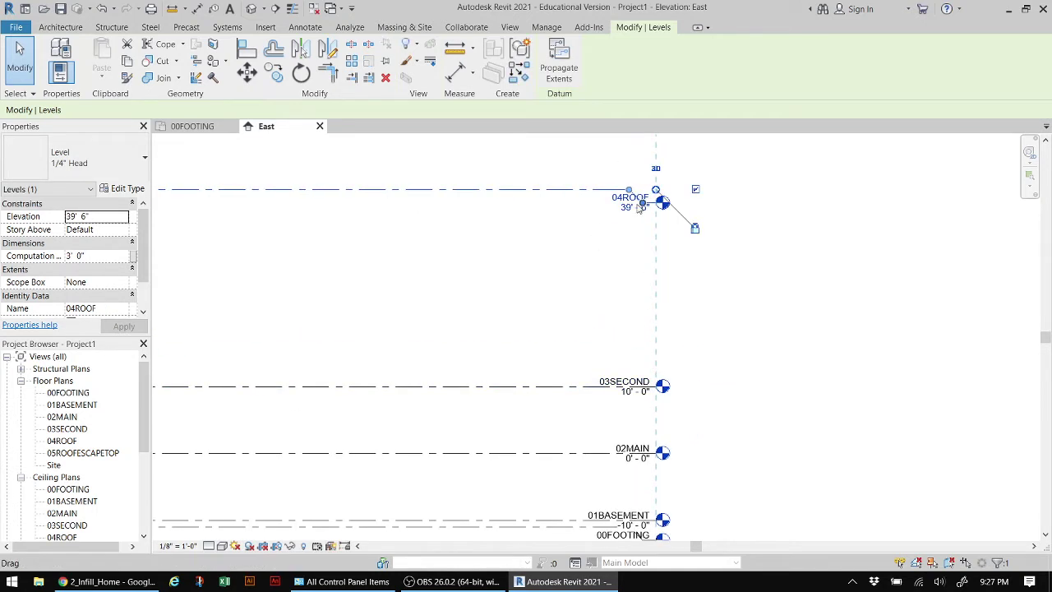
{"action": "left_click", "coordinate": [629, 207]}
{"action": "type", "text": "2"}
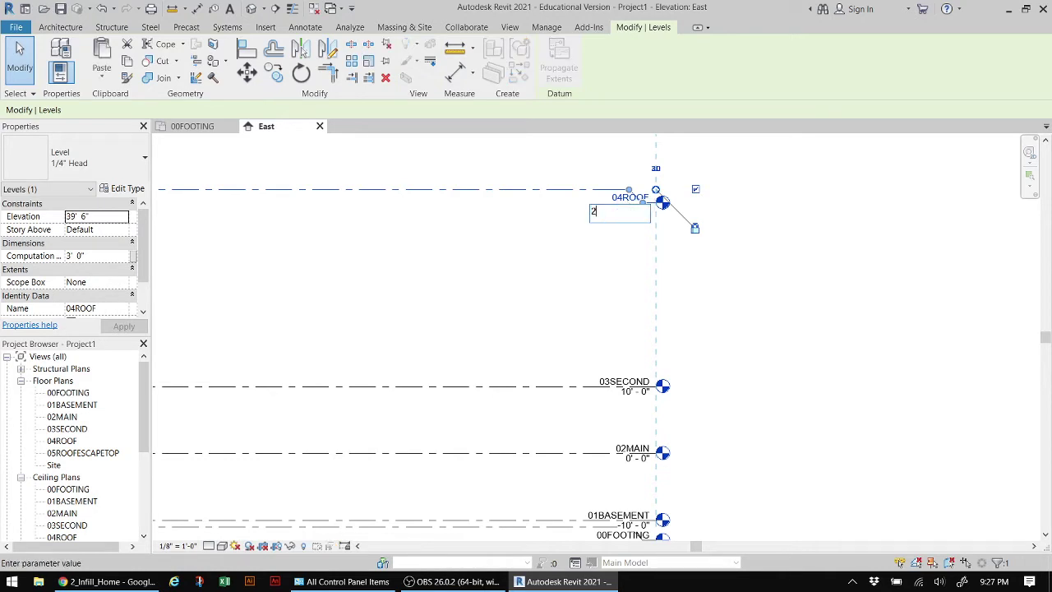
{"action": "type", "text": "0'"}
{"action": "key", "text": "Return"}
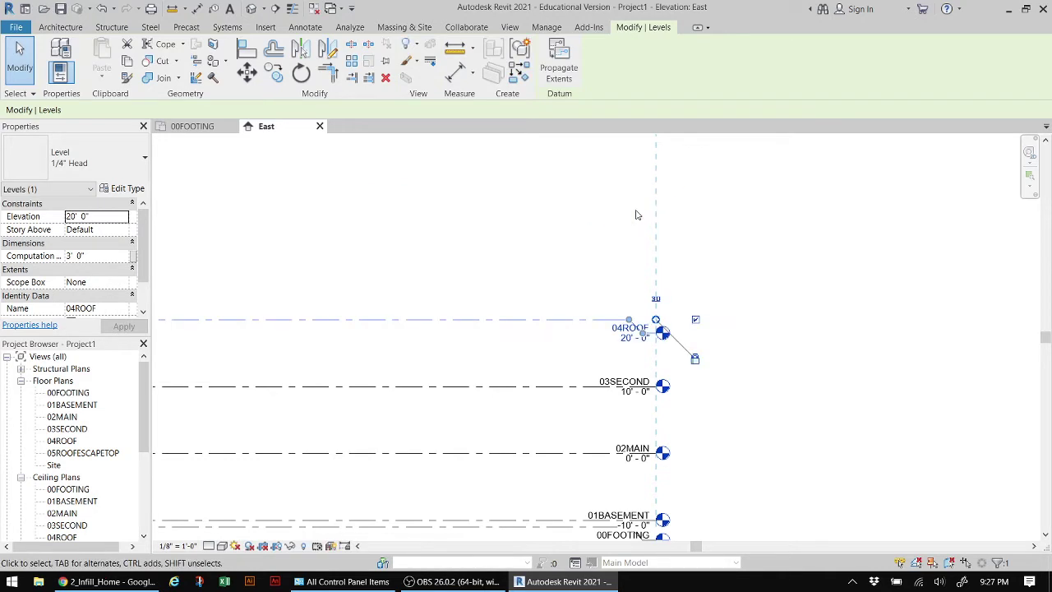
- Set the elevation of the 05ROOFESCAPETOP level to 29'
{"action": "scroll", "coordinate": [645, 251], "scroll_direction": "down", "scroll_amount": 1}
{"action": "middle_click_drag", "start_coordinate": [643, 252], "coordinate": [616, 270]}
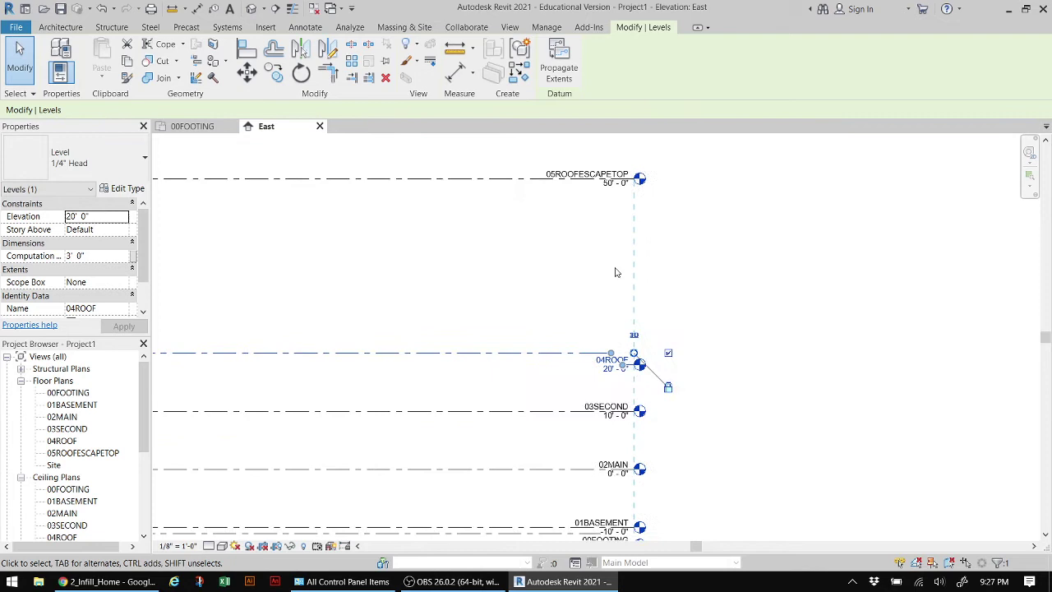
{"action": "left_click", "coordinate": [611, 188]}
{"action": "left_click", "coordinate": [611, 185]}
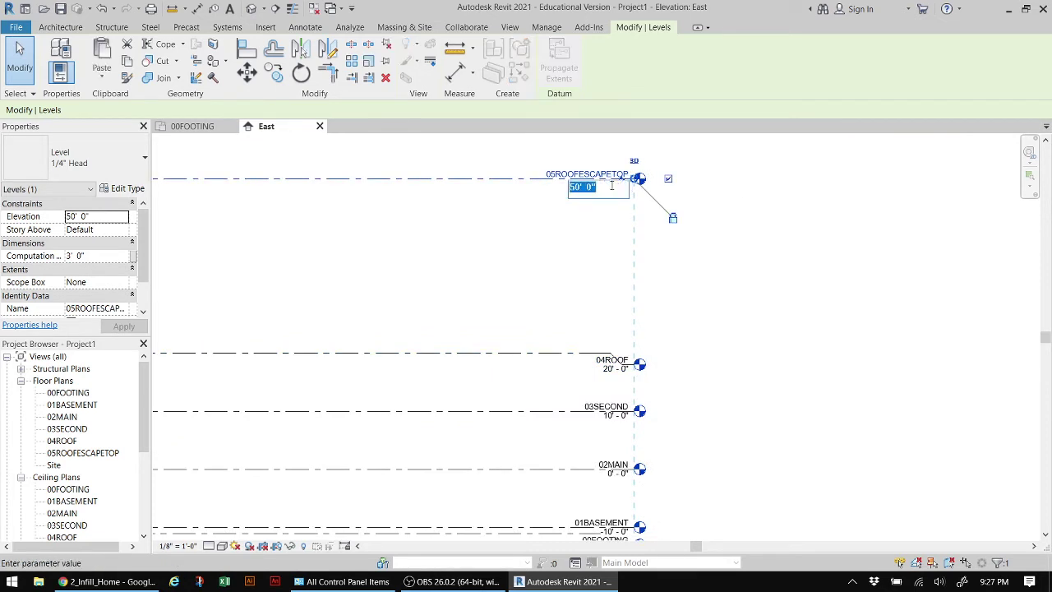
{"action": "type", "text": "29'"}
{"action": "key", "text": "Return"}
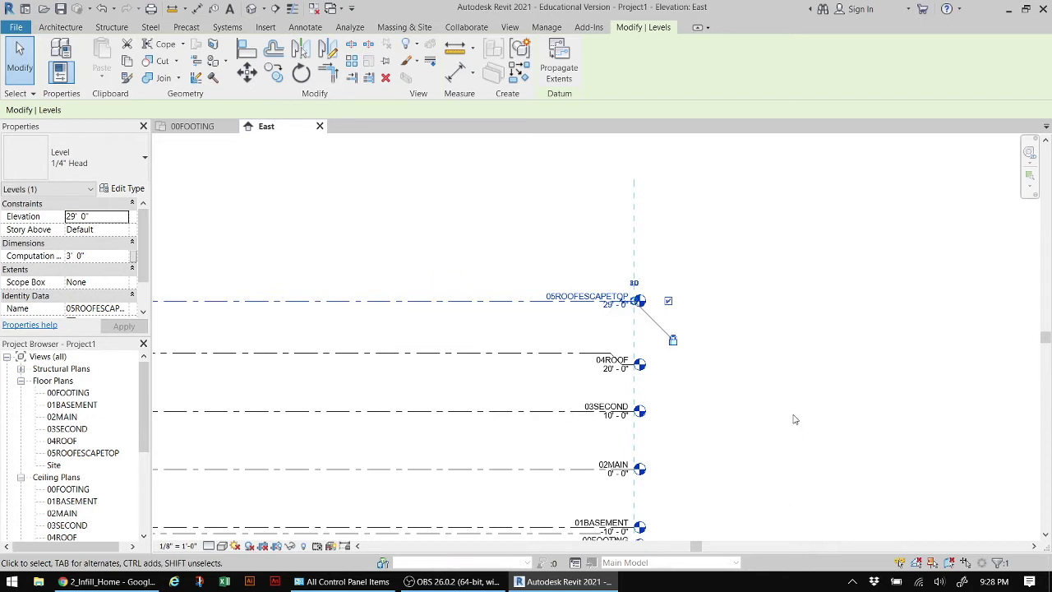
- Switch to Chrome, search Google Images for house foundations and open the House Foundation Types 101 picture
{"action": "middle_click_drag", "start_coordinate": [794, 419], "coordinate": [817, 322]}
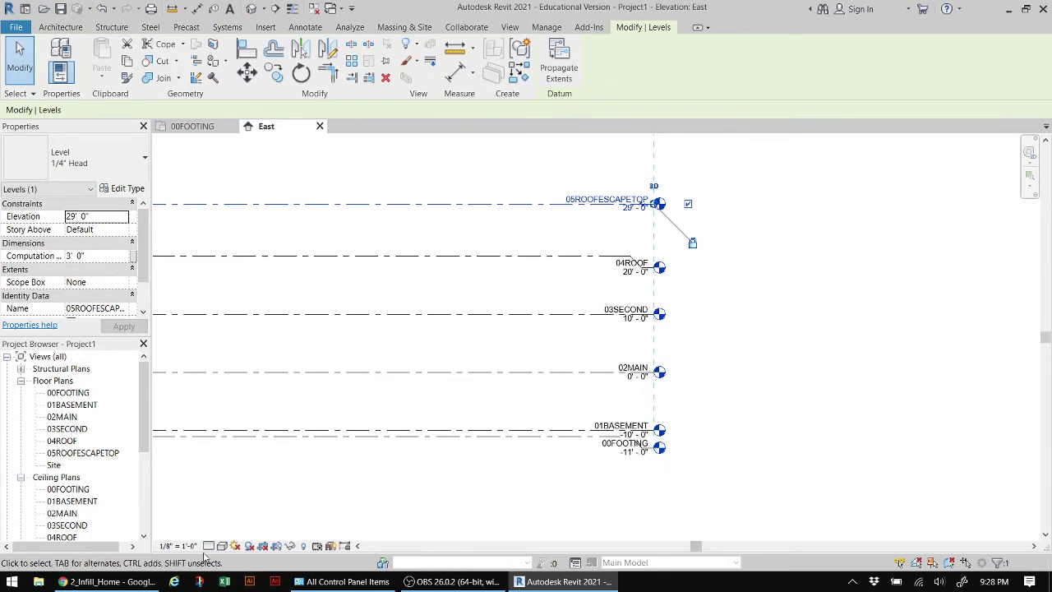
{"action": "left_click", "coordinate": [107, 581]}
{"action": "left_click", "coordinate": [511, 11]}
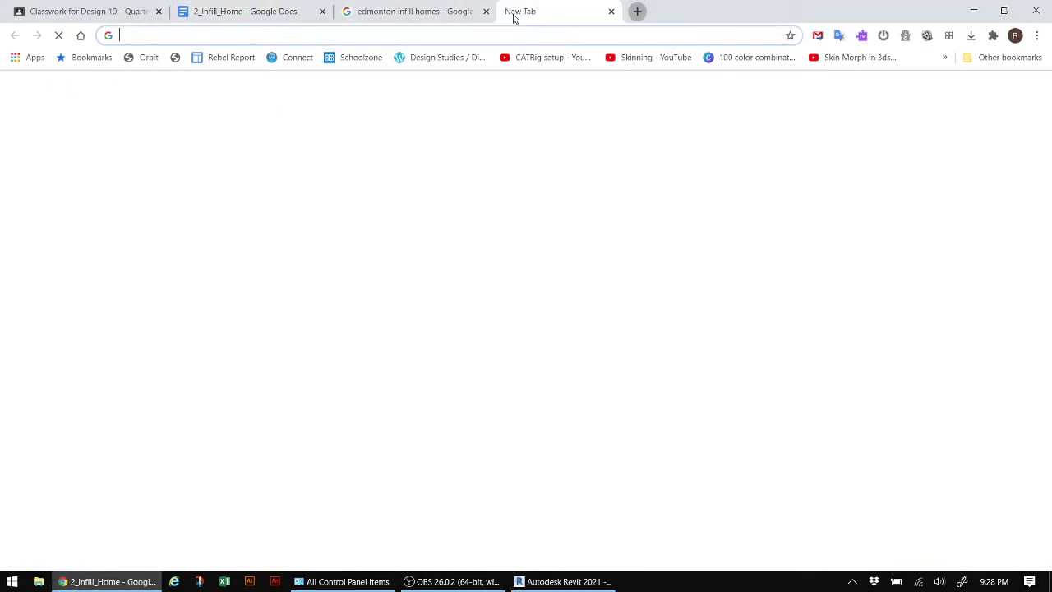
{"action": "type", "text": "HOUSE "}
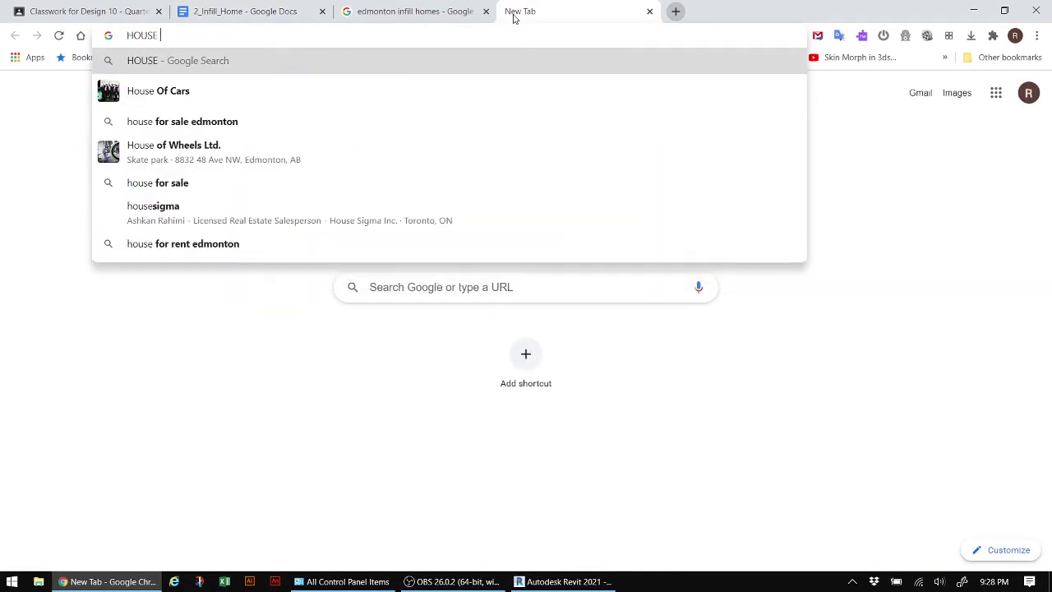
{"action": "type", "text": "foundations'"}
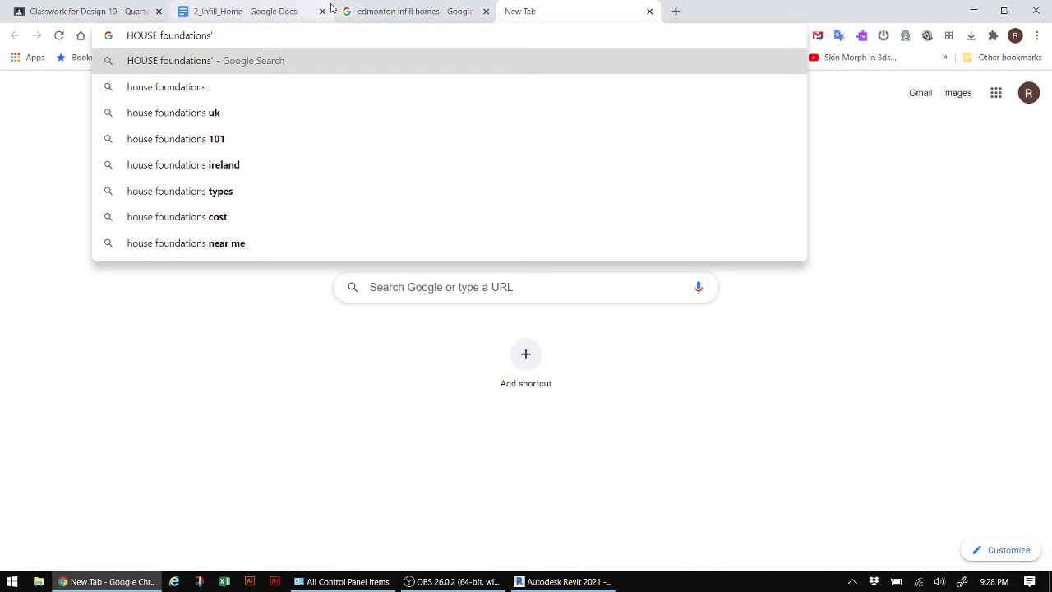
{"action": "key", "text": "BackSpace"}
{"action": "key", "text": "Return"}
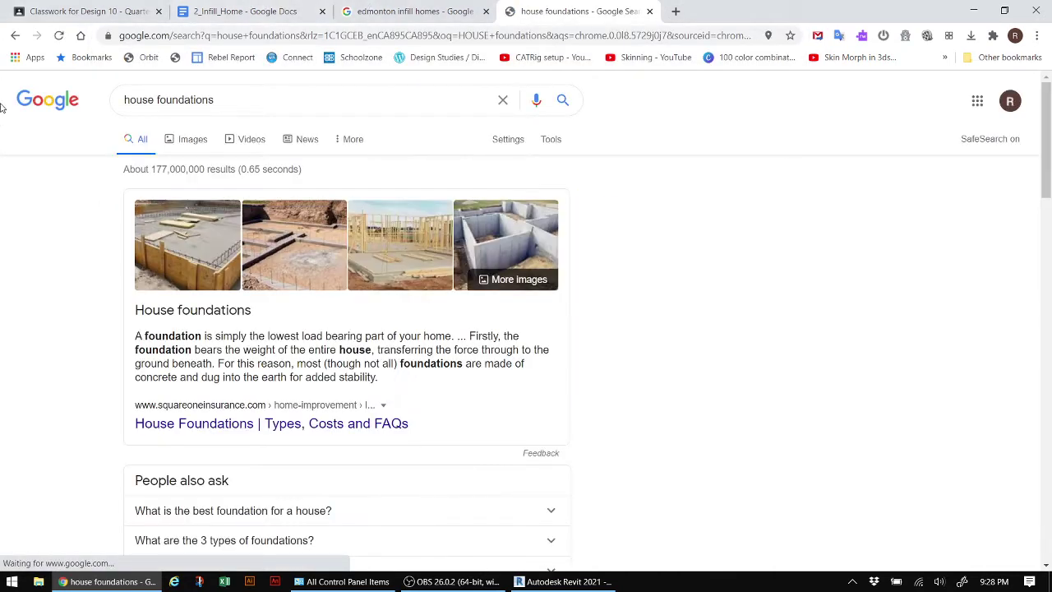
{"action": "left_click", "coordinate": [194, 140]}
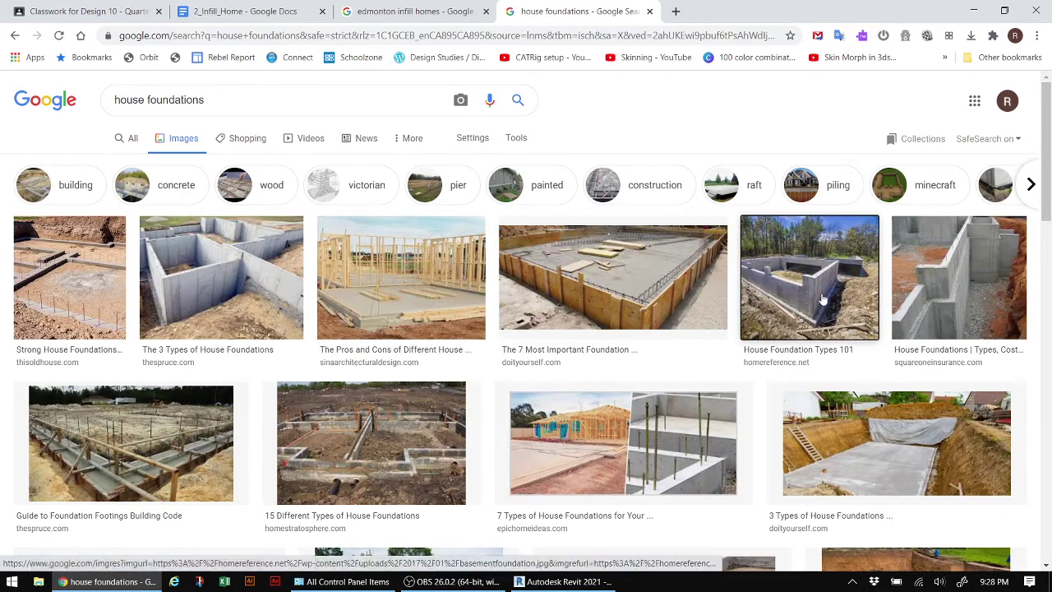
{"action": "left_click", "coordinate": [796, 350]}
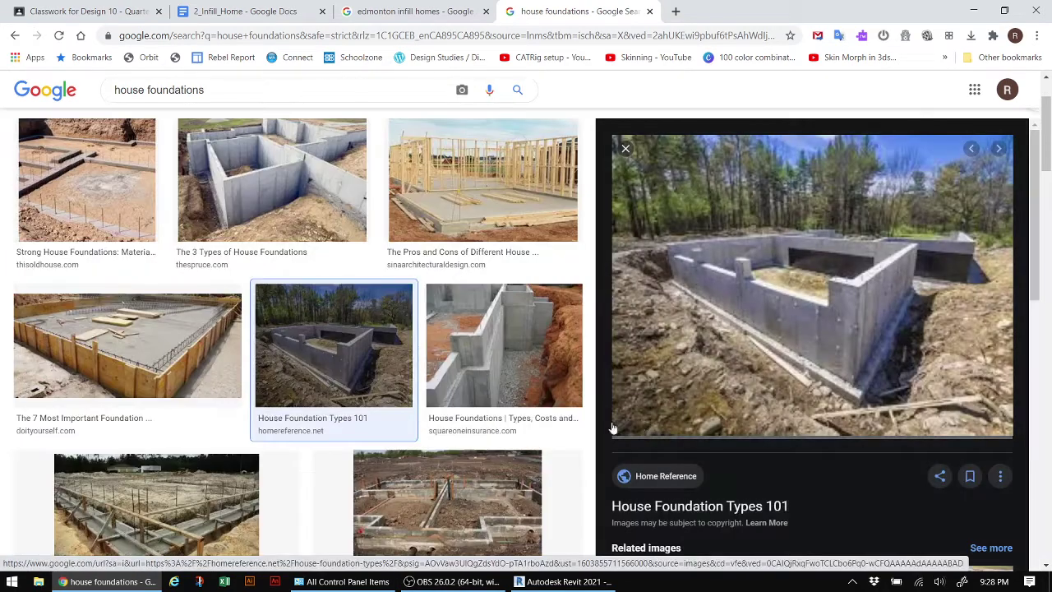
- Examine the footing and basement wall in the foundation picture, comparing them with the 00FOOTING and 01BASEMENT levels in Revit
{"action": "left_click", "coordinate": [863, 391]}
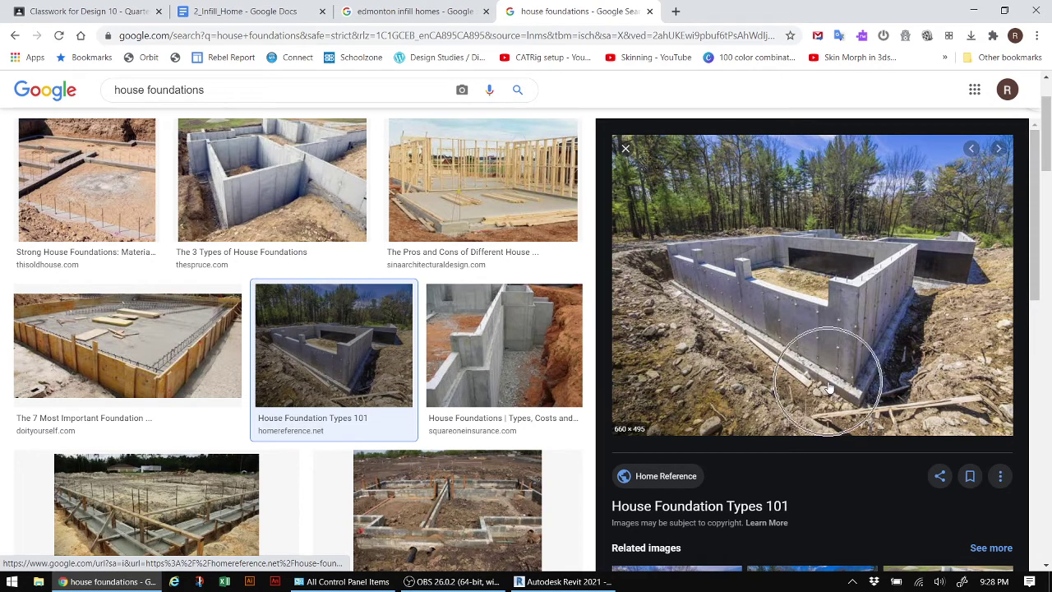
{"action": "left_click", "coordinate": [840, 336]}
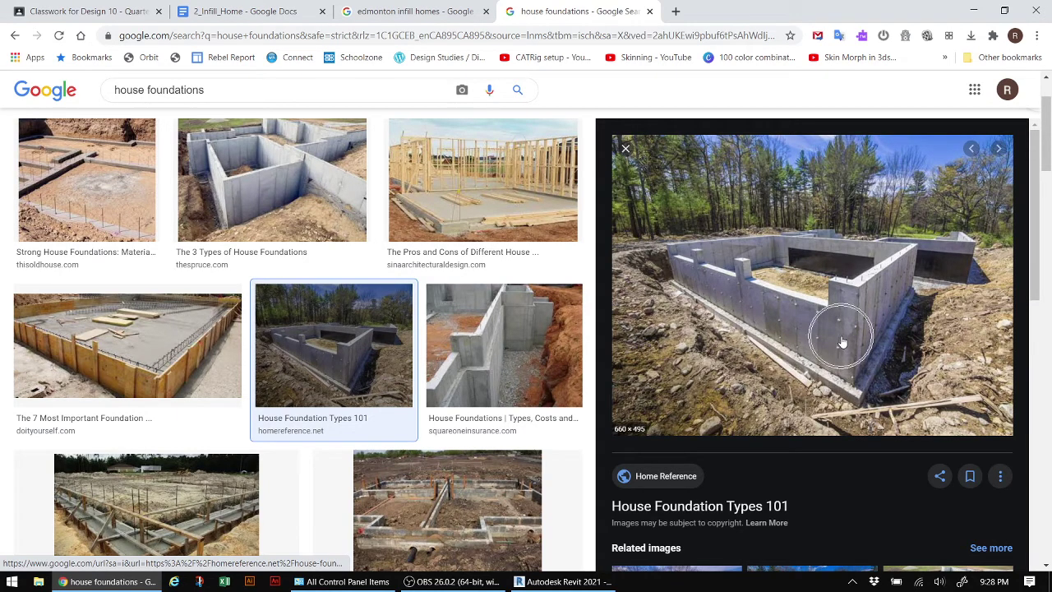
{"action": "left_click", "coordinate": [843, 388]}
{"action": "left_click", "coordinate": [548, 582]}
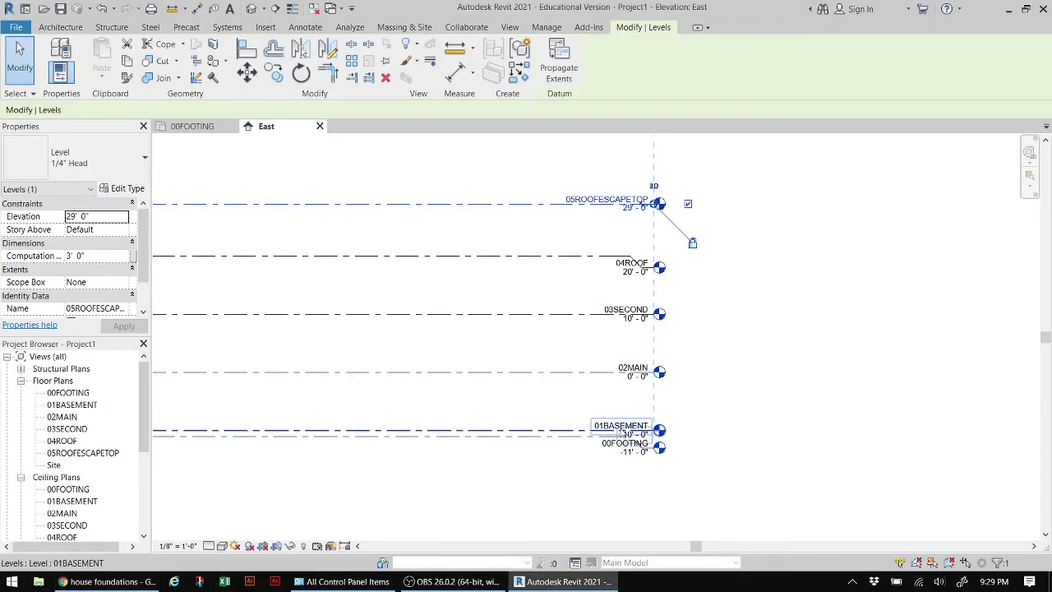
{"action": "left_click", "coordinate": [107, 582]}
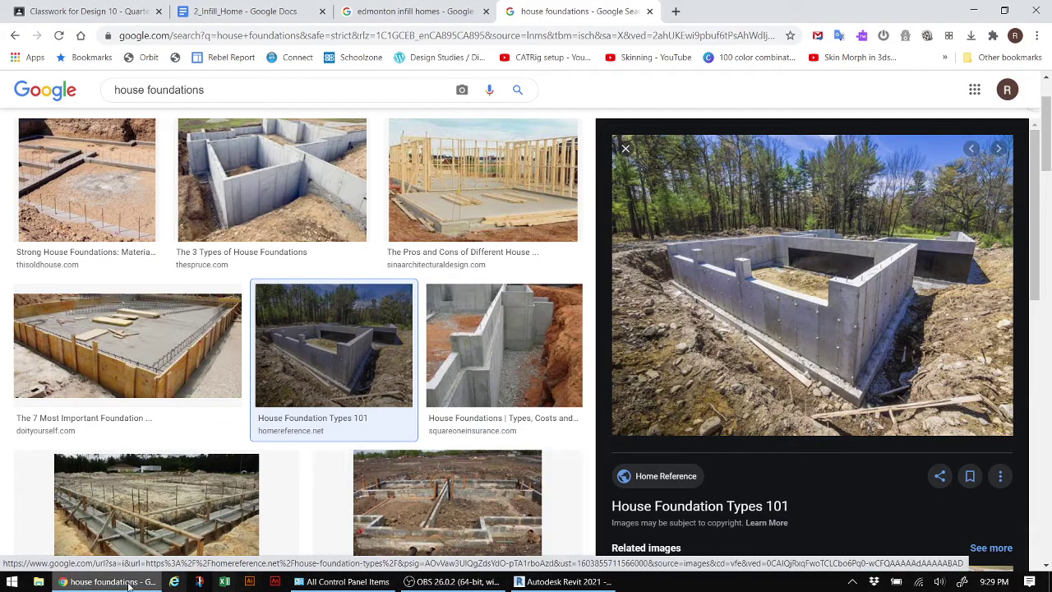
- Switch to Revit and open the 00FOOTING floor plan
{"action": "left_click", "coordinate": [564, 581]}
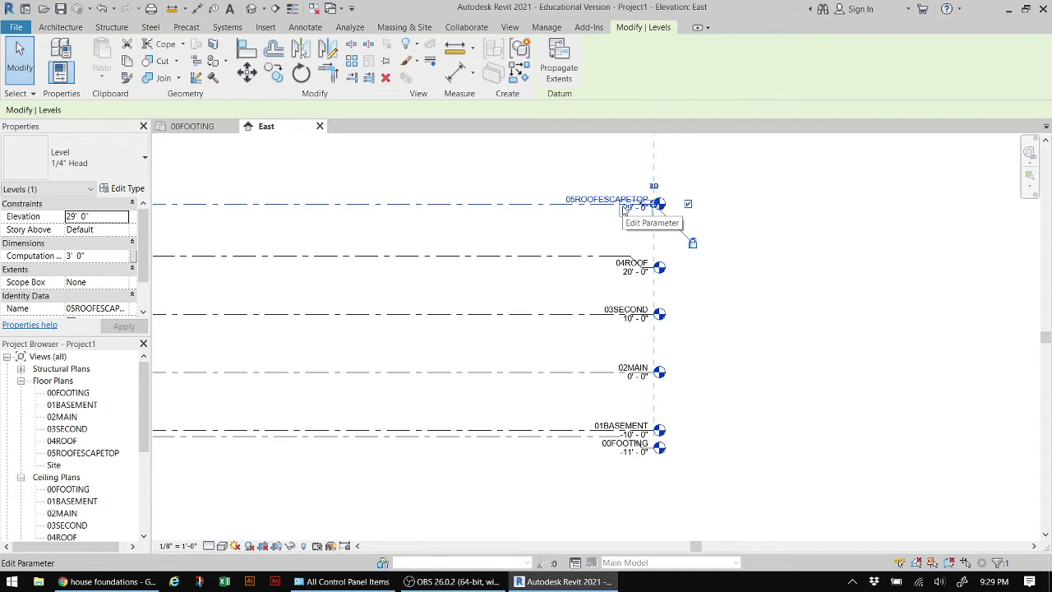
{"action": "double_click", "coordinate": [89, 394]}
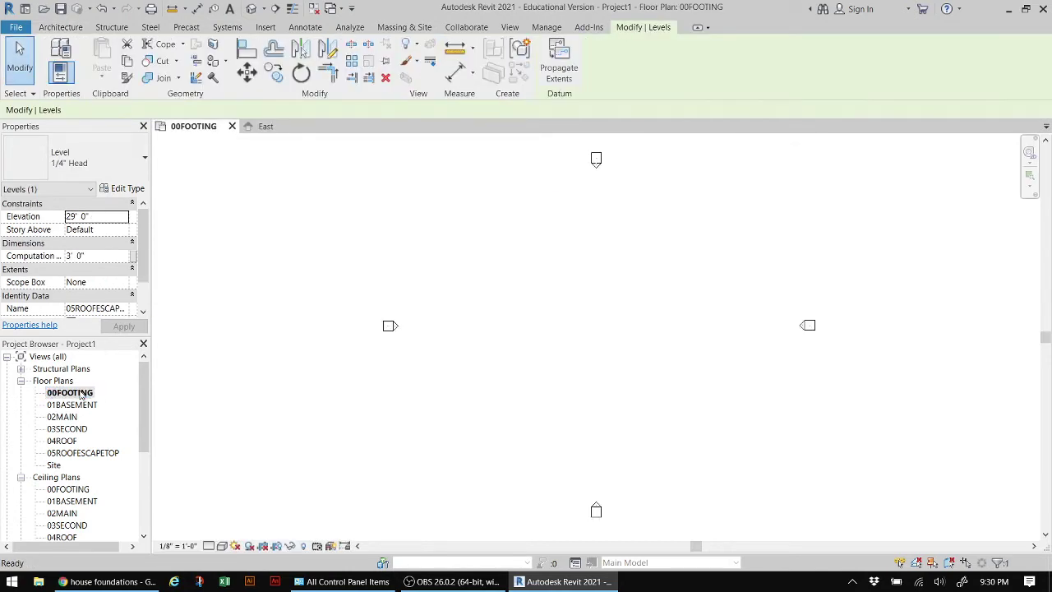
- Look up the wall type required for the 00Footing level in the 2_Infill_Home brief in Chrome, and return to Revit
{"action": "left_click", "coordinate": [98, 582]}
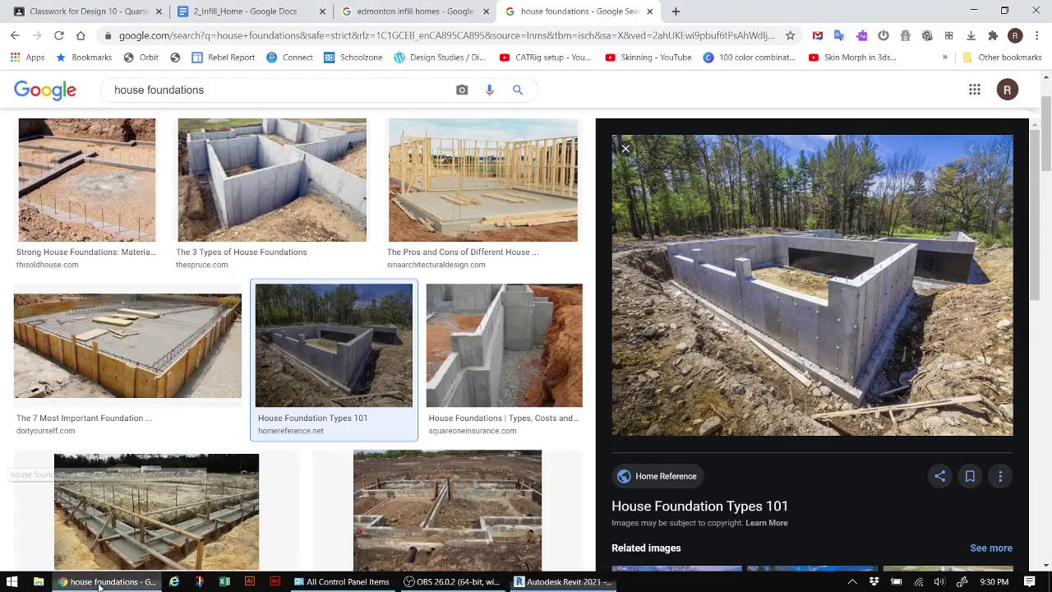
{"action": "left_click", "coordinate": [260, 18]}
{"action": "left_click", "coordinate": [492, 410]}
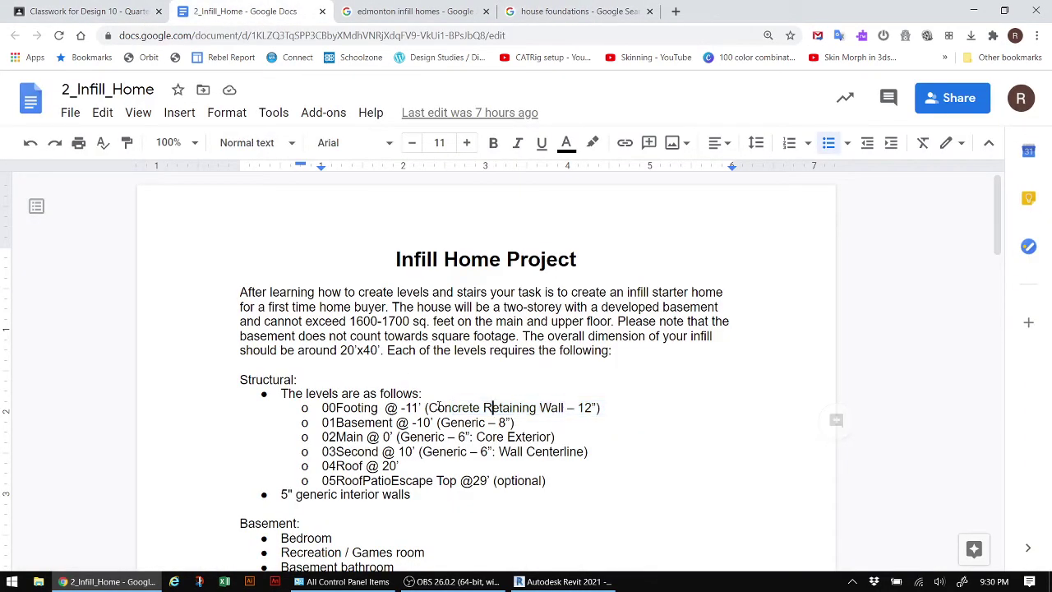
{"action": "left_click_drag", "start_coordinate": [428, 408], "coordinate": [595, 409]}
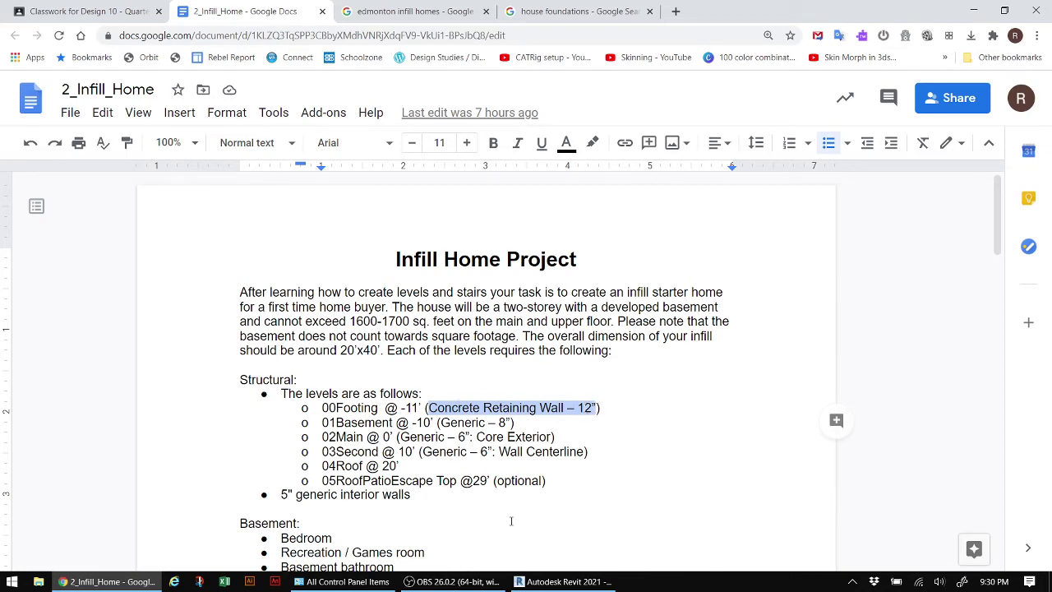
{"action": "left_click", "coordinate": [590, 582]}
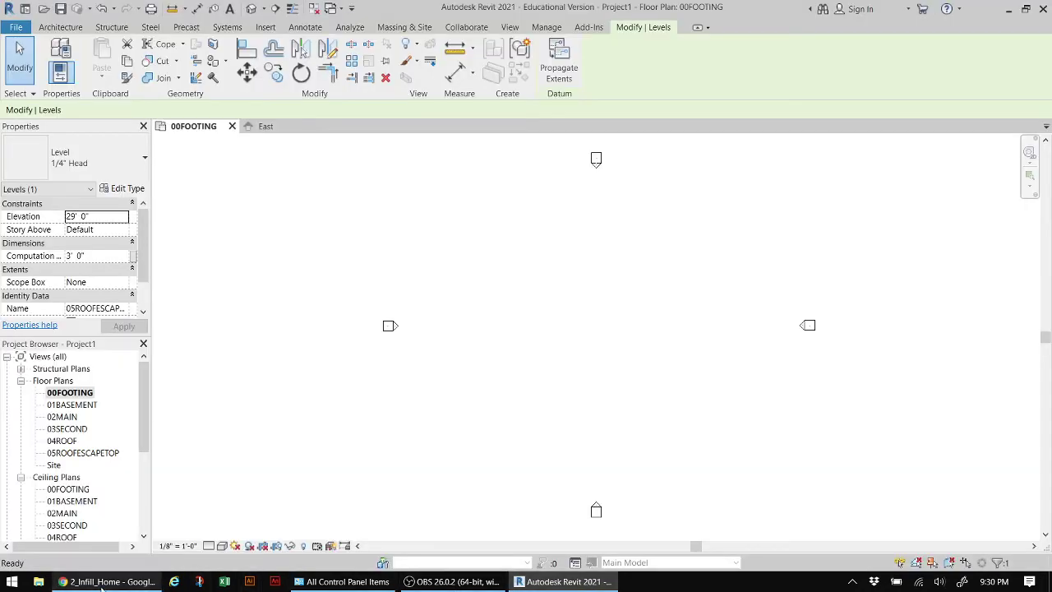
- Switch to the project brief in Chrome and check the square footage limit and the floors it applies to
{"action": "left_click", "coordinate": [102, 582]}
{"action": "left_click_drag", "start_coordinate": [352, 321], "coordinate": [427, 321]}
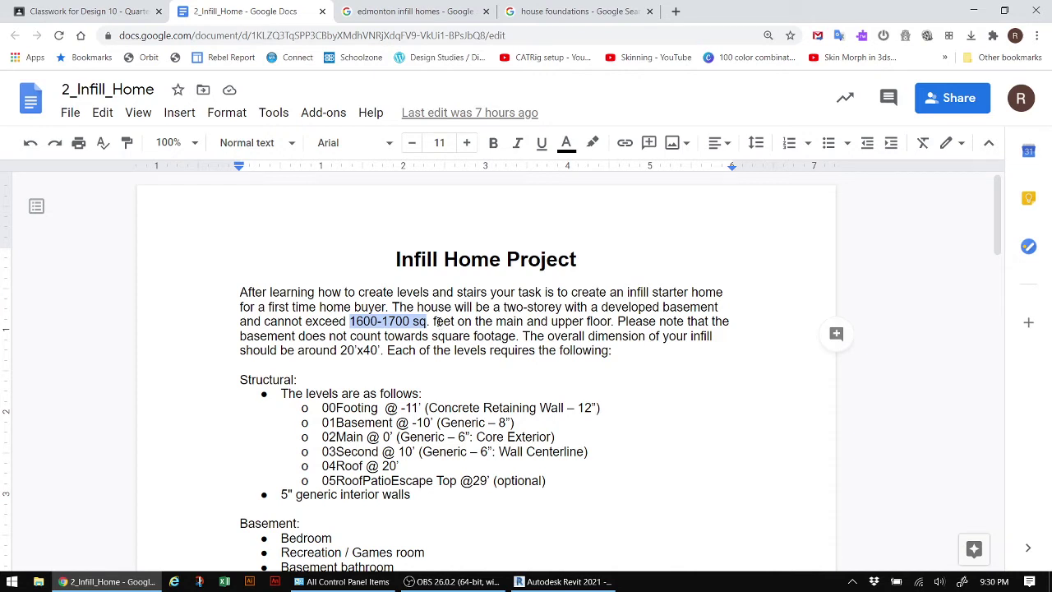
{"action": "double_click", "coordinate": [510, 321]}
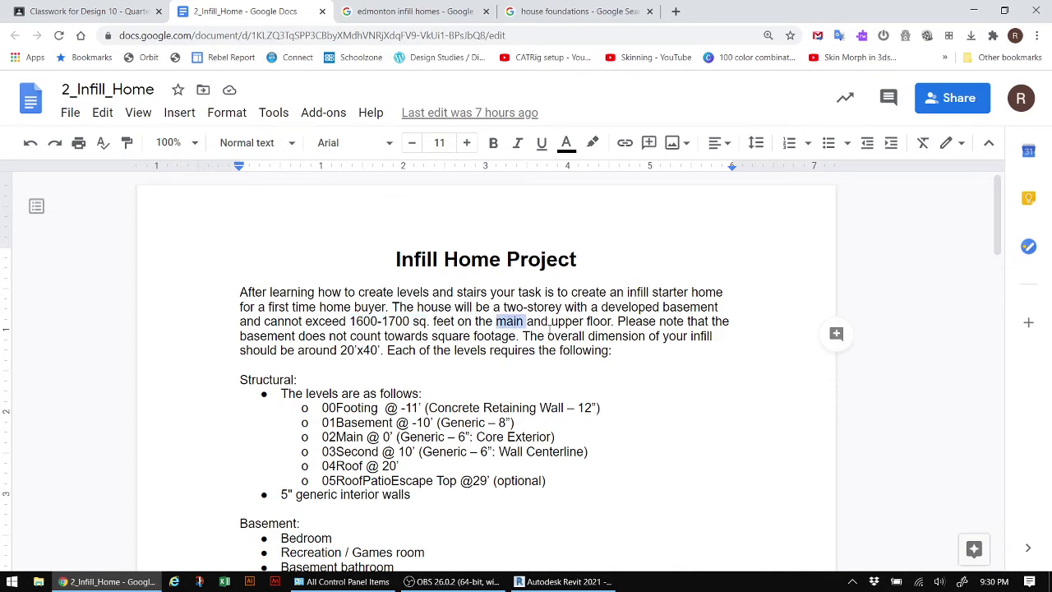
{"action": "left_click_drag", "start_coordinate": [550, 323], "coordinate": [612, 322]}
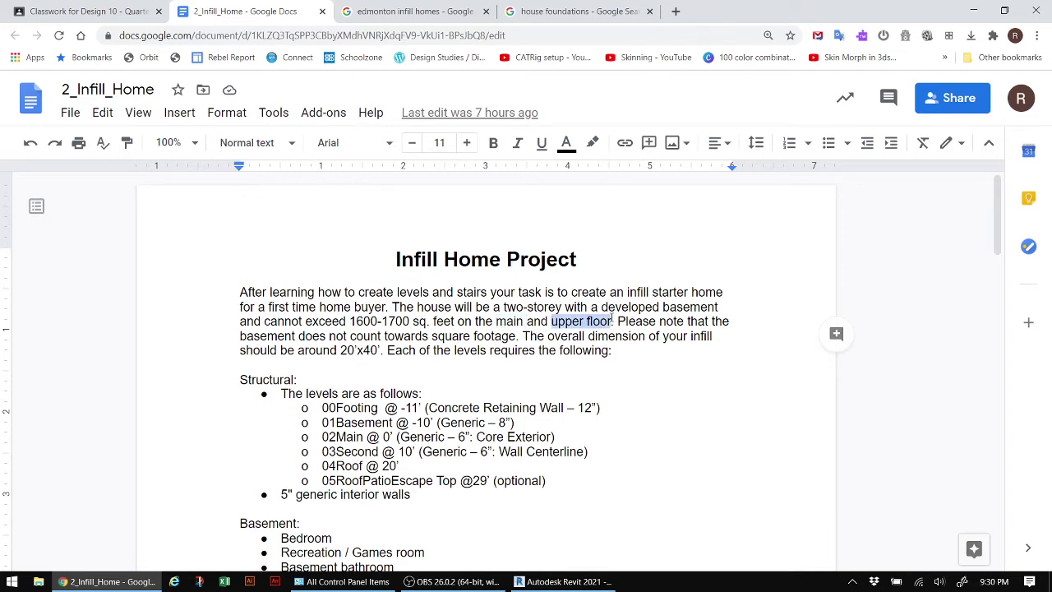
- Switch to Revit and start the Wall command with the Retaining - 12" Concrete basic wall type
{"action": "left_click", "coordinate": [555, 583]}
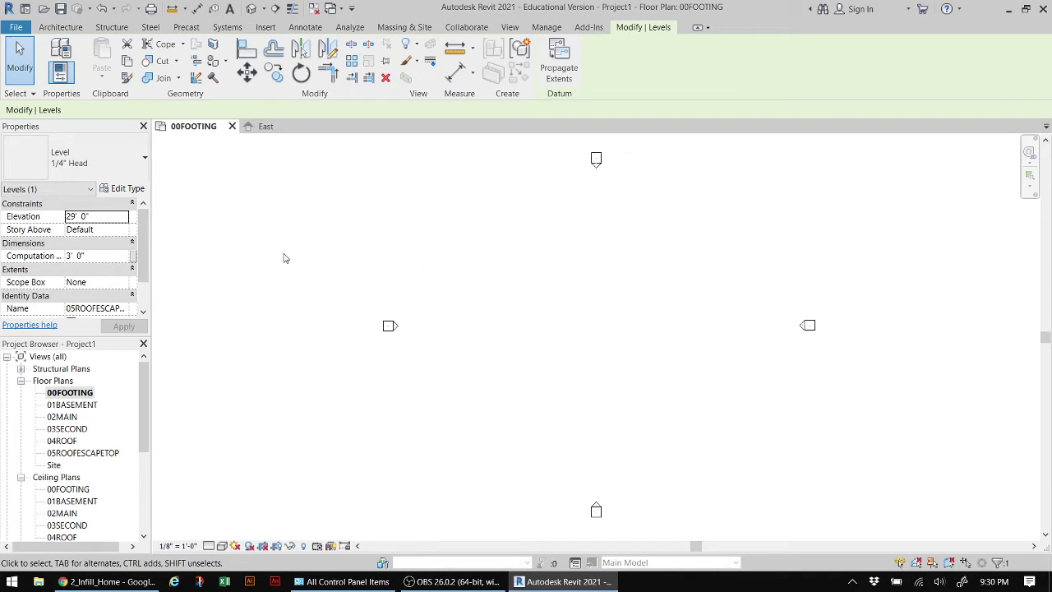
{"action": "left_click", "coordinate": [49, 29]}
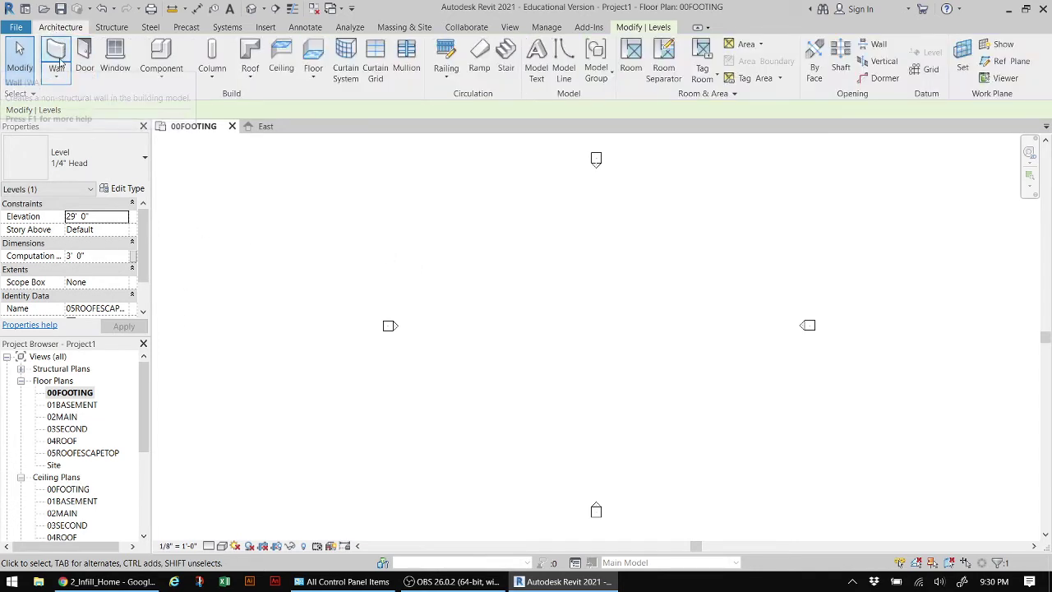
{"action": "key", "text": "Escape"}
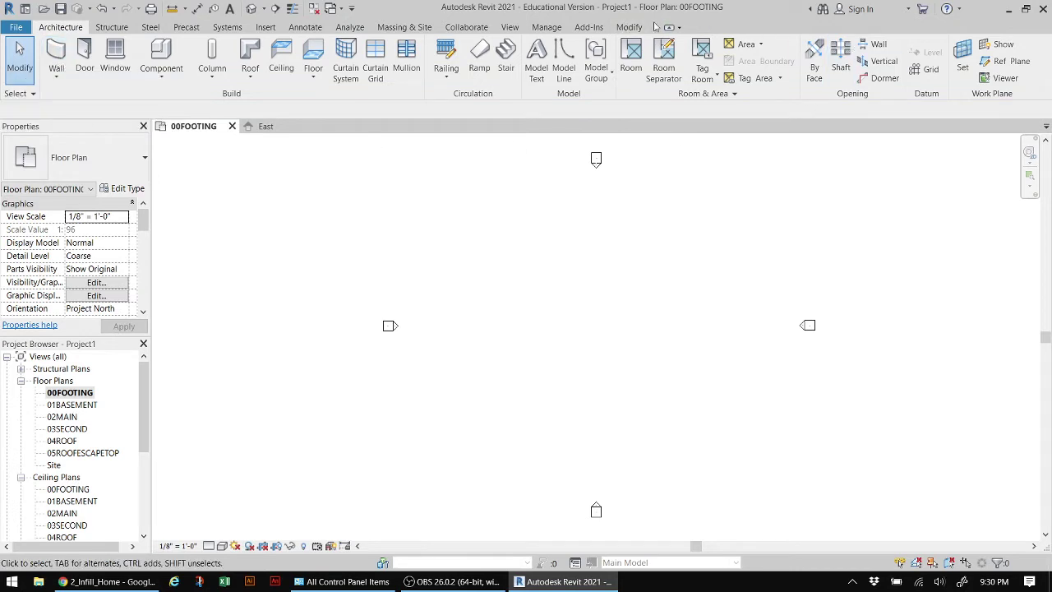
{"action": "left_click", "coordinate": [56, 53]}
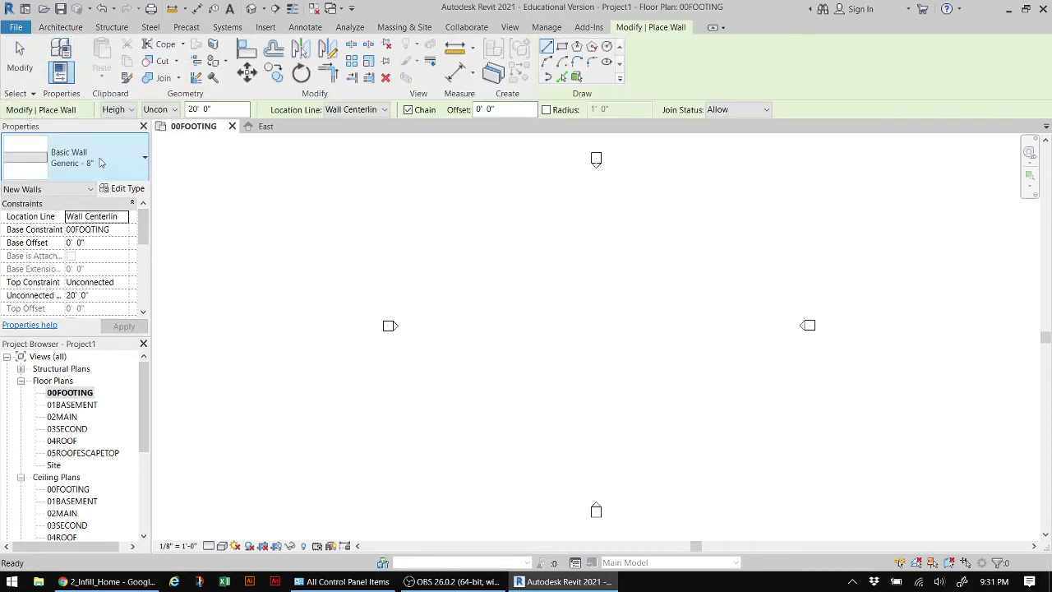
{"action": "left_click", "coordinate": [104, 164]}
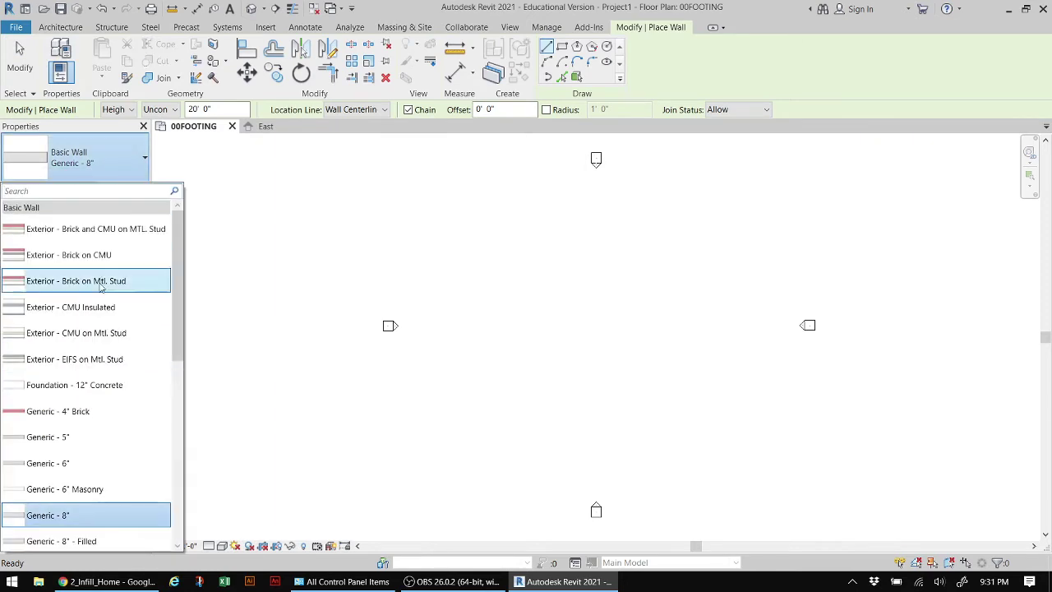
{"action": "scroll", "coordinate": [99, 312], "scroll_direction": "down", "scroll_amount": 3}
{"action": "scroll", "coordinate": [99, 312], "scroll_direction": "down", "scroll_amount": 3}
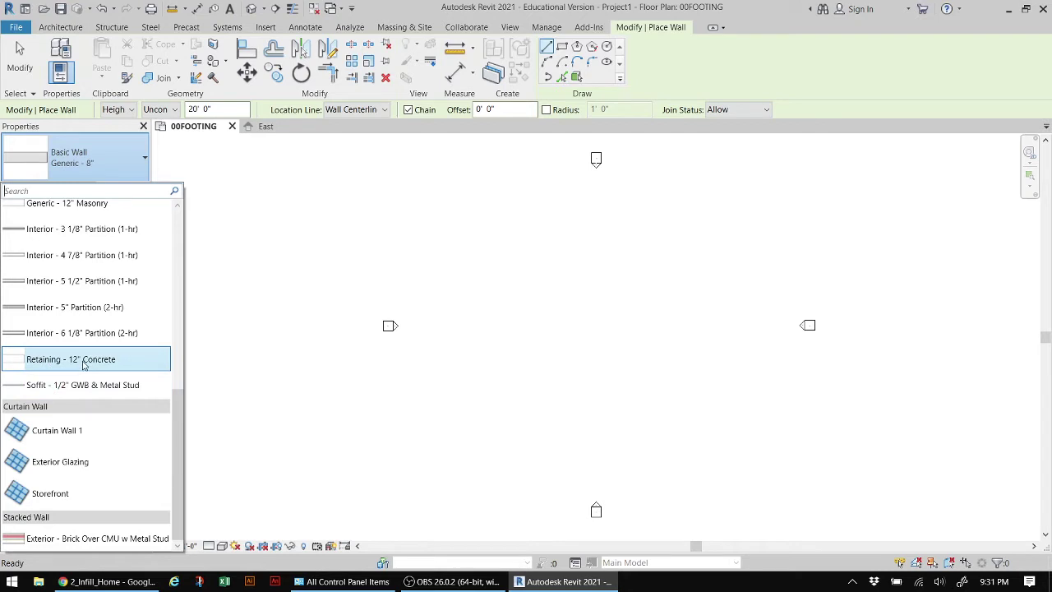
{"action": "scroll", "coordinate": [86, 362], "scroll_direction": "up", "scroll_amount": 4}
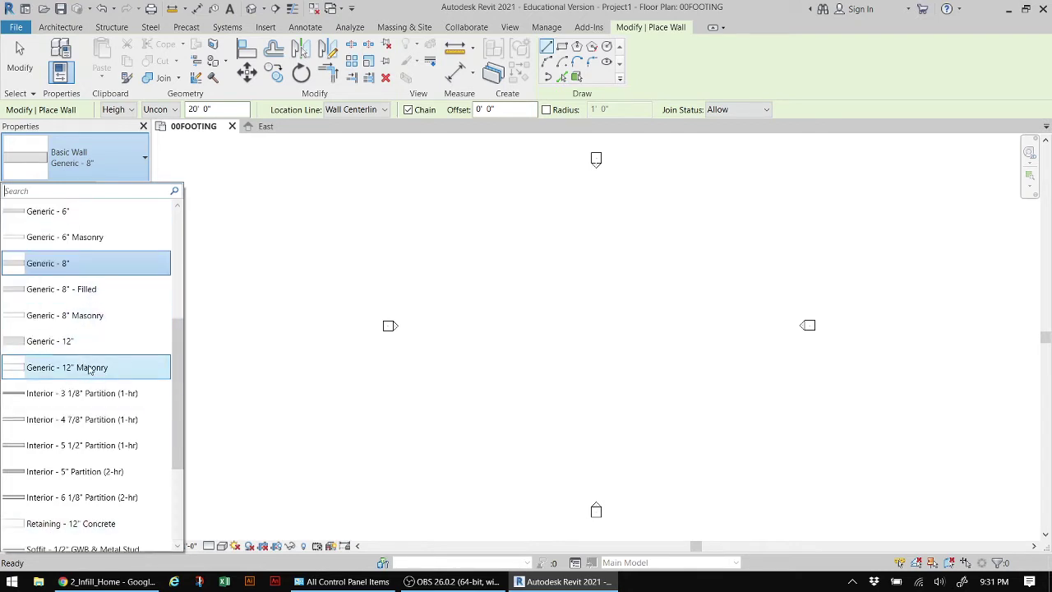
{"action": "scroll", "coordinate": [78, 329], "scroll_direction": "up", "scroll_amount": 5}
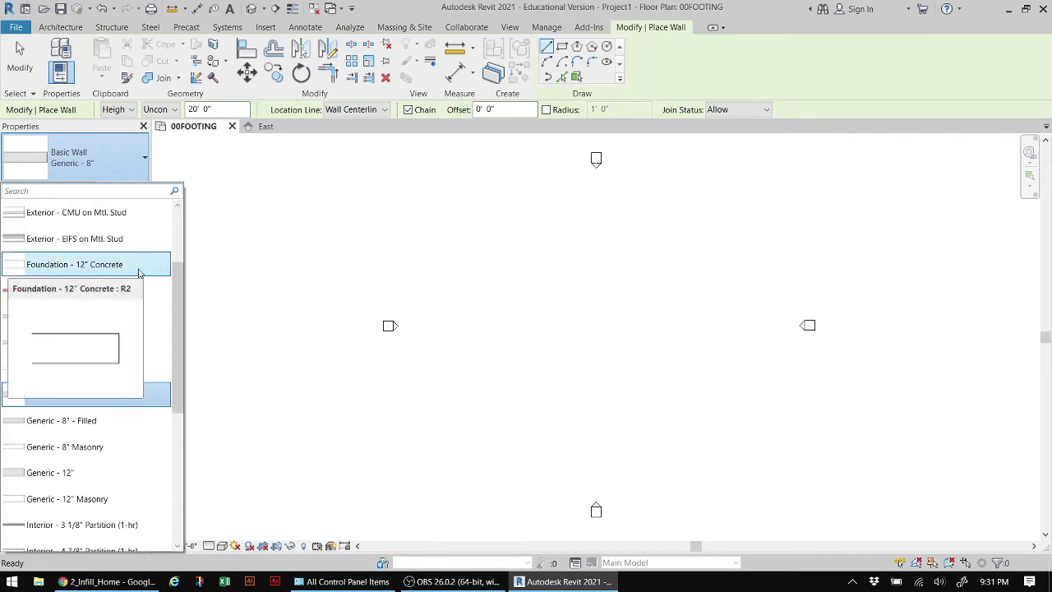
{"action": "scroll", "coordinate": [136, 277], "scroll_direction": "down", "scroll_amount": 3}
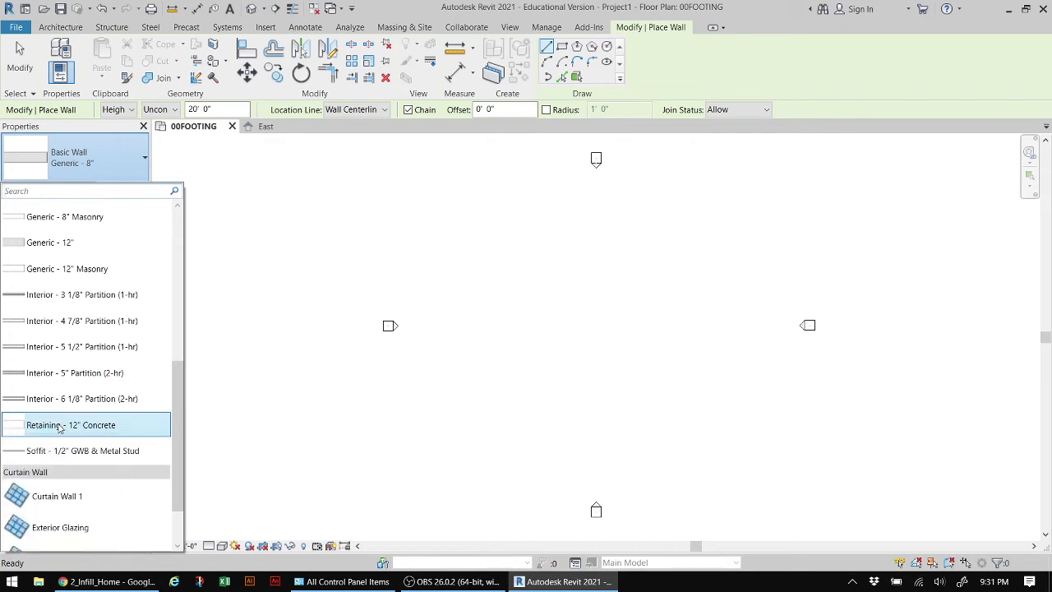
{"action": "left_click", "coordinate": [59, 425]}
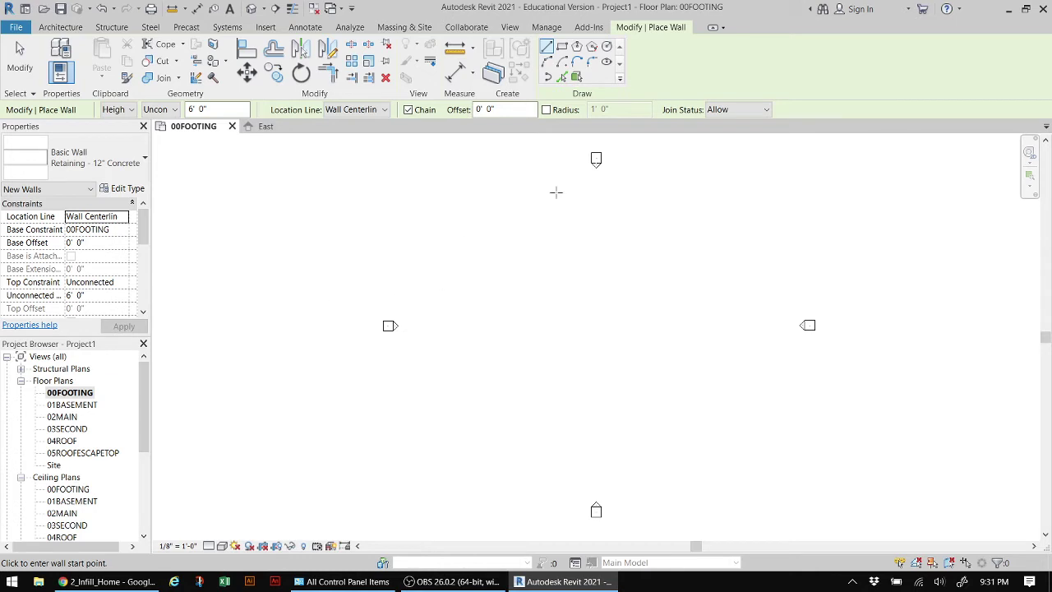
- Draw a closed loop of footing walls about 20' wide and 44' long with a roughly 4' by 3'-6" notch at the lower-left corner
{"action": "left_click", "coordinate": [560, 271]}
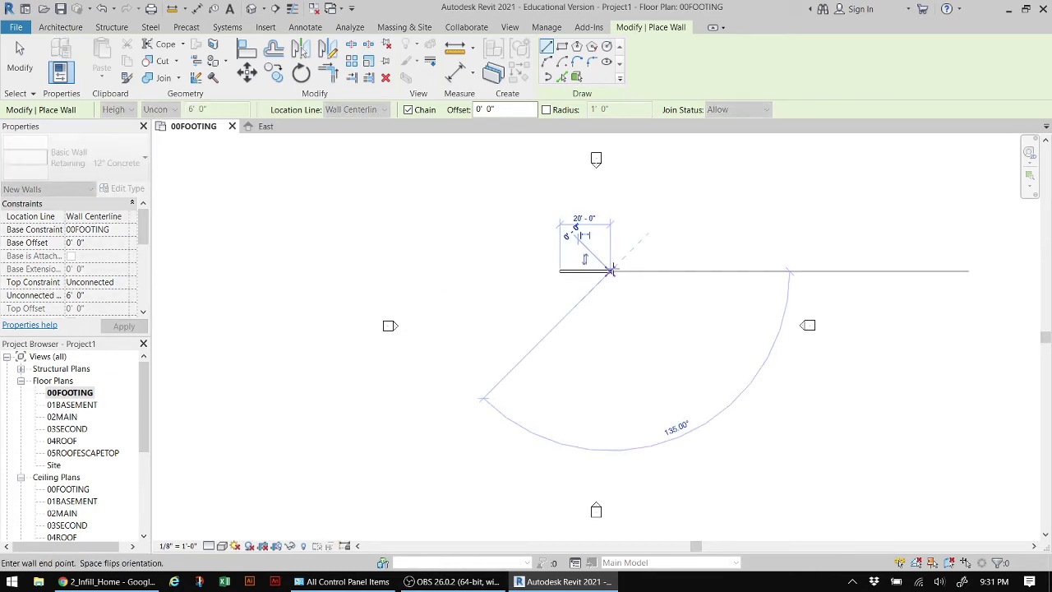
{"action": "left_click", "coordinate": [609, 270]}
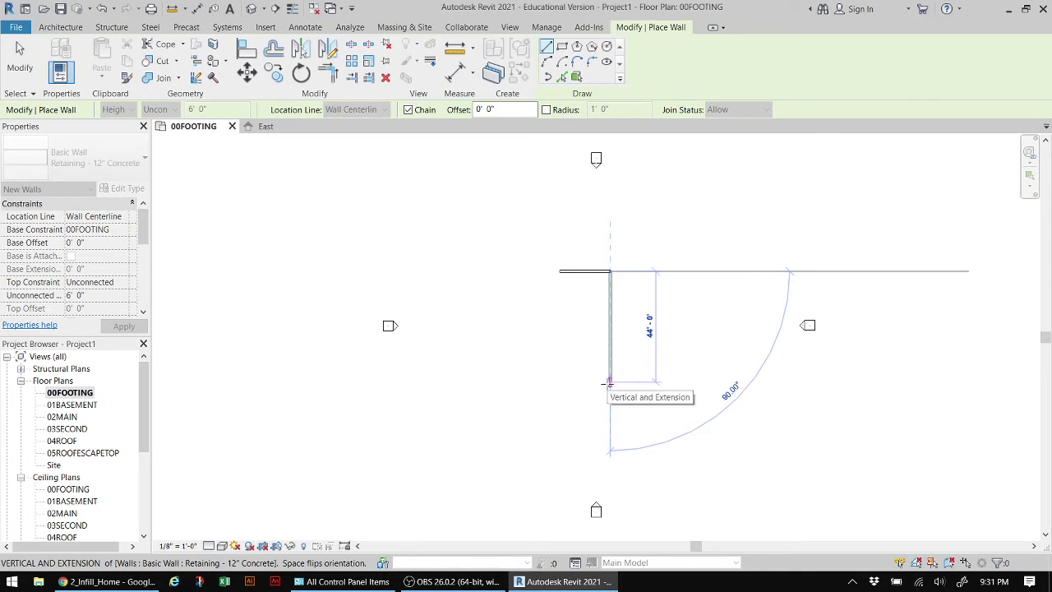
{"action": "left_click", "coordinate": [609, 383]}
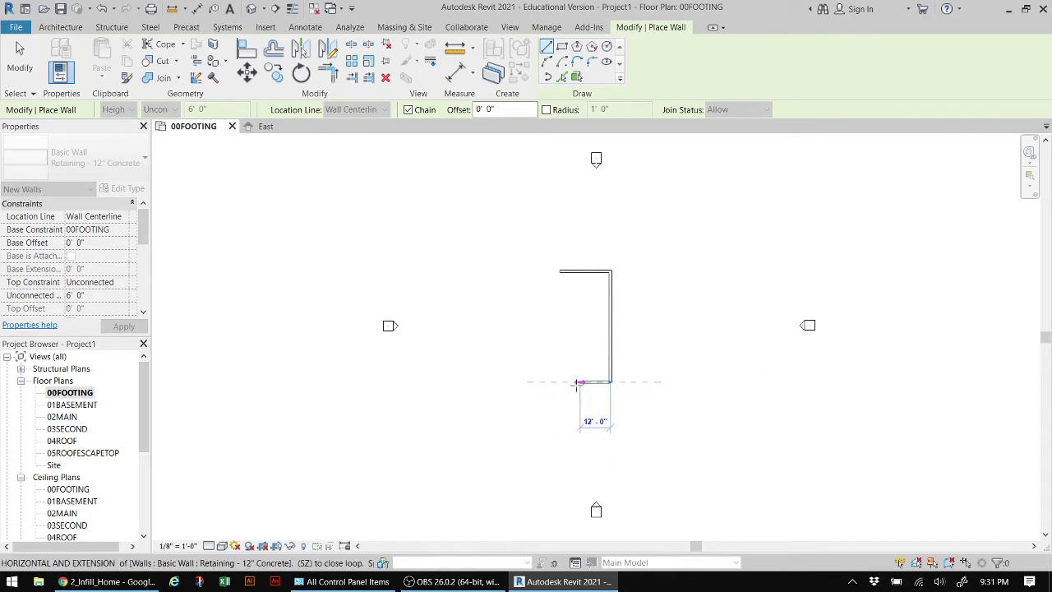
{"action": "scroll", "coordinate": [576, 382], "scroll_direction": "up", "scroll_amount": 3}
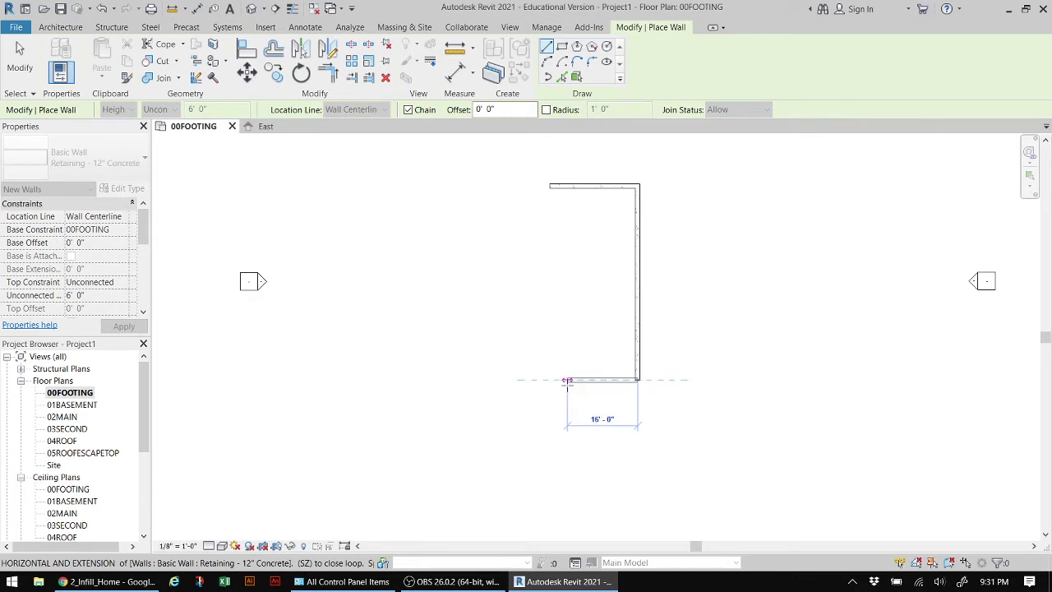
{"action": "left_click", "coordinate": [567, 380]}
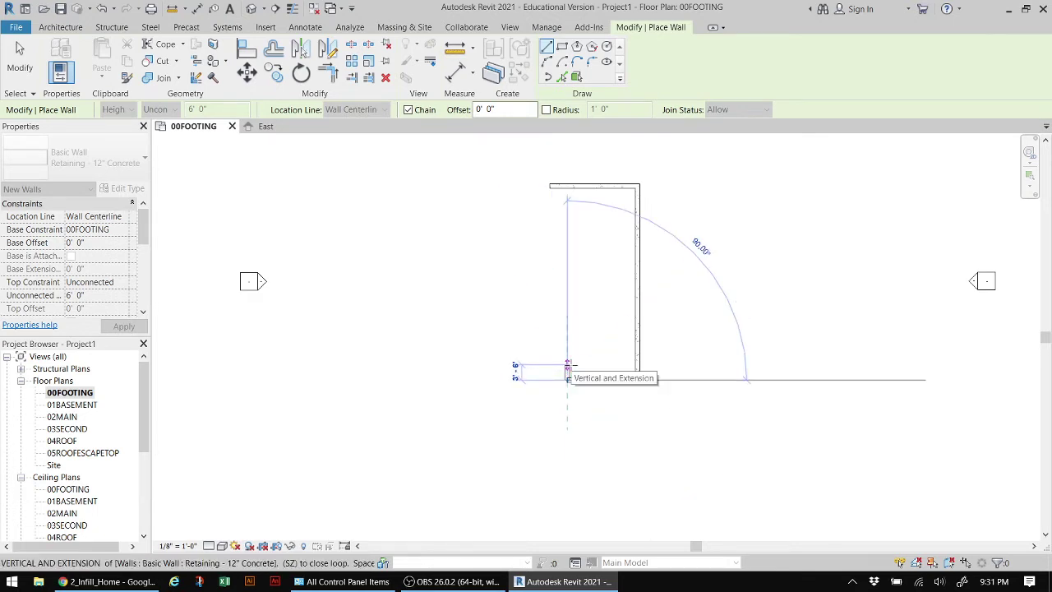
{"action": "left_click", "coordinate": [567, 364]}
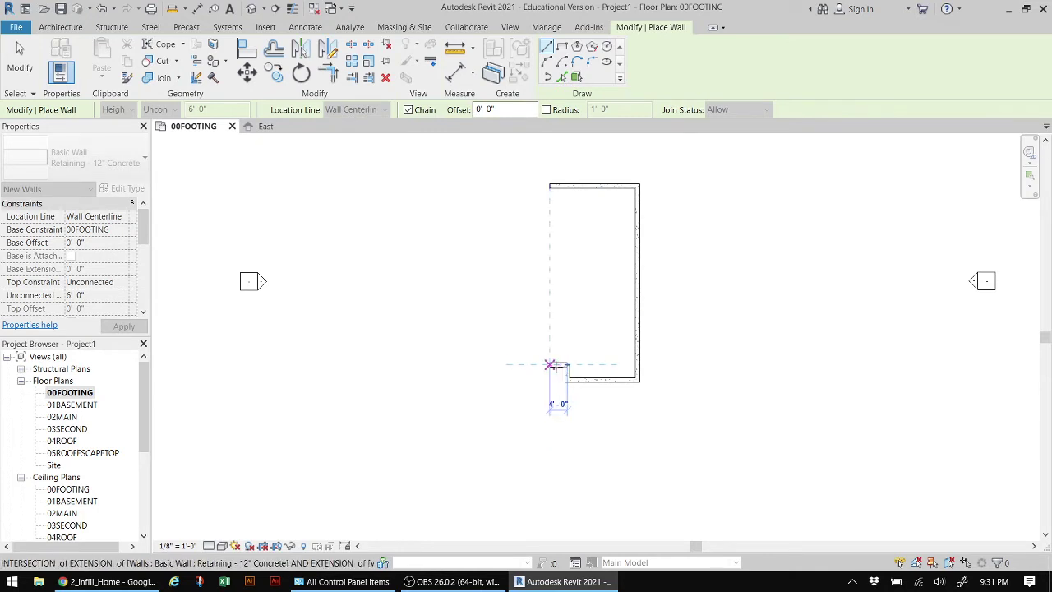
{"action": "left_click", "coordinate": [551, 364]}
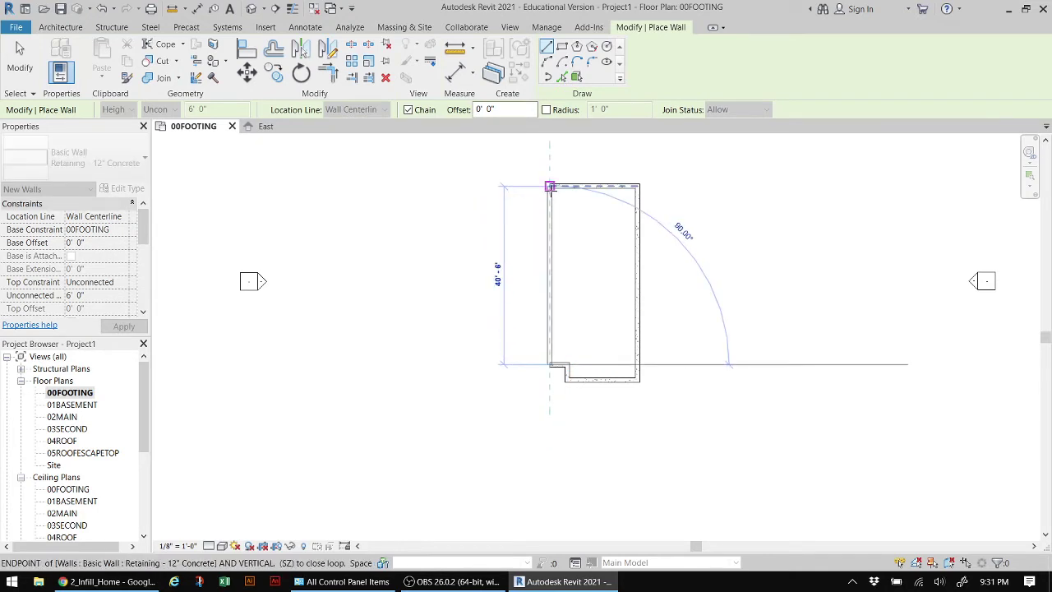
{"action": "left_click", "coordinate": [549, 187]}
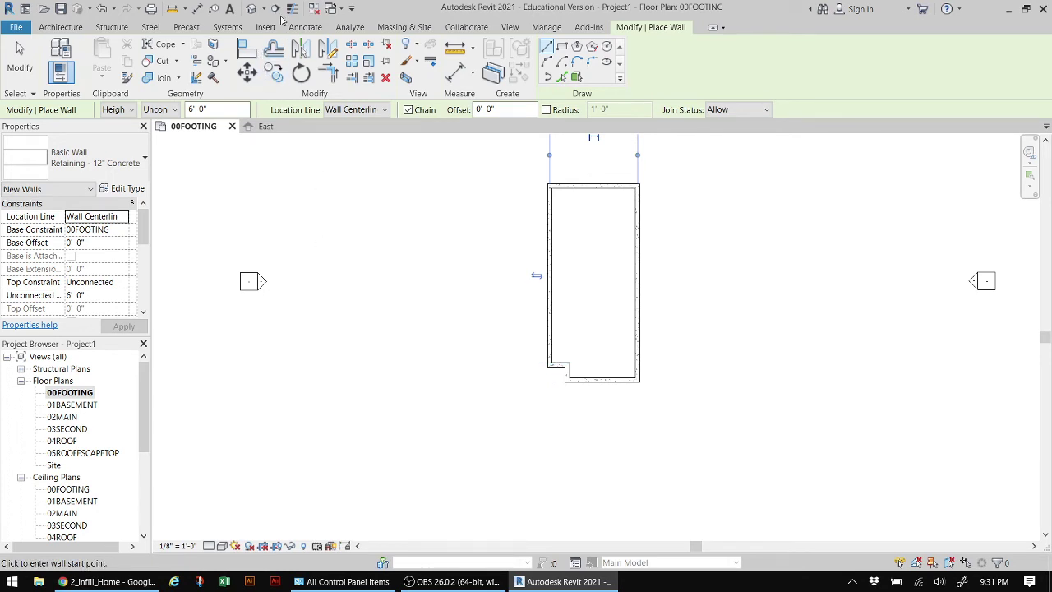
- Inspect the footing walls in the default 3D view, exit the Wall command and delete all of them
{"action": "left_click", "coordinate": [252, 8]}
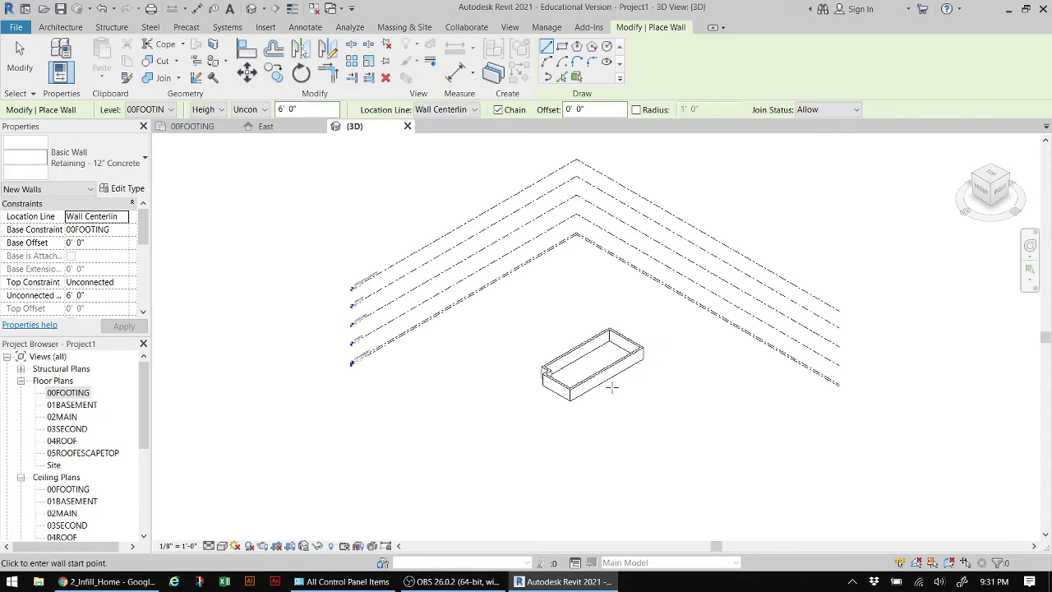
{"action": "left_click", "coordinate": [1016, 199]}
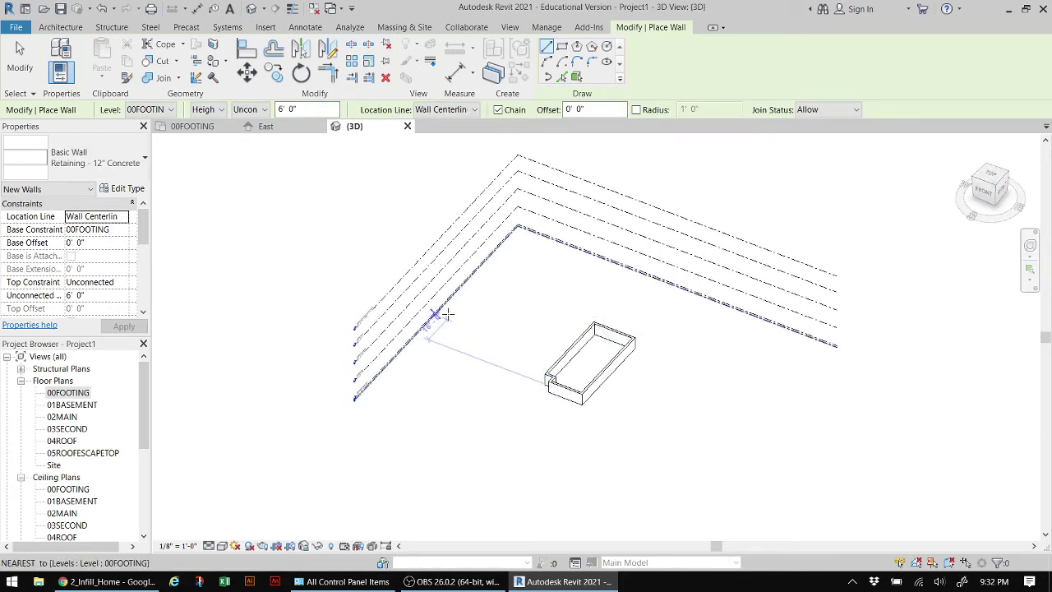
{"action": "key", "text": "Escape"}
{"action": "key", "text": "Escape"}
{"action": "left_click_drag", "start_coordinate": [522, 295], "coordinate": [648, 443]}
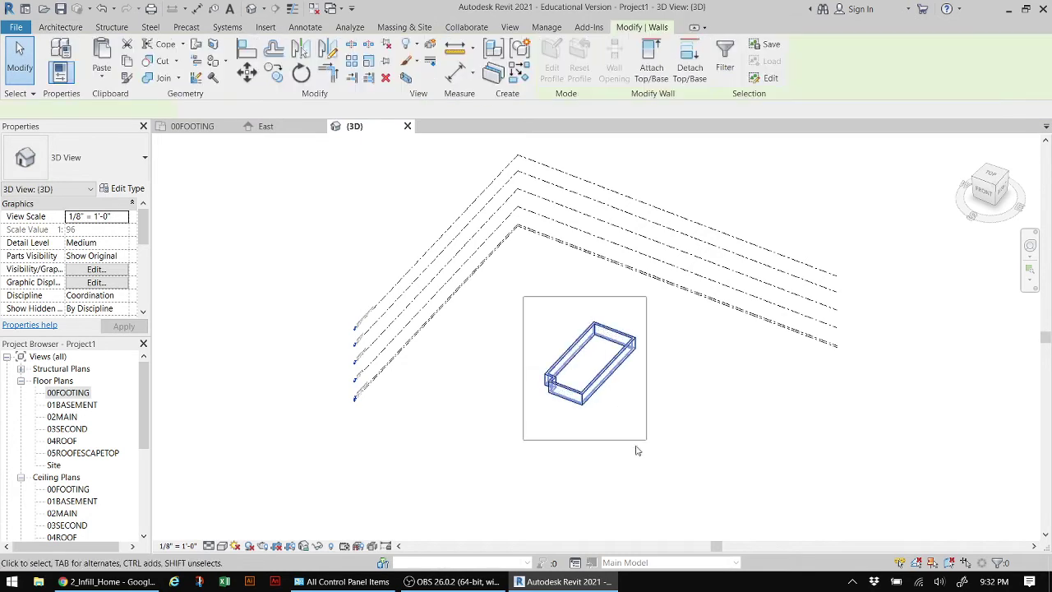
{"action": "key", "text": "Delete"}
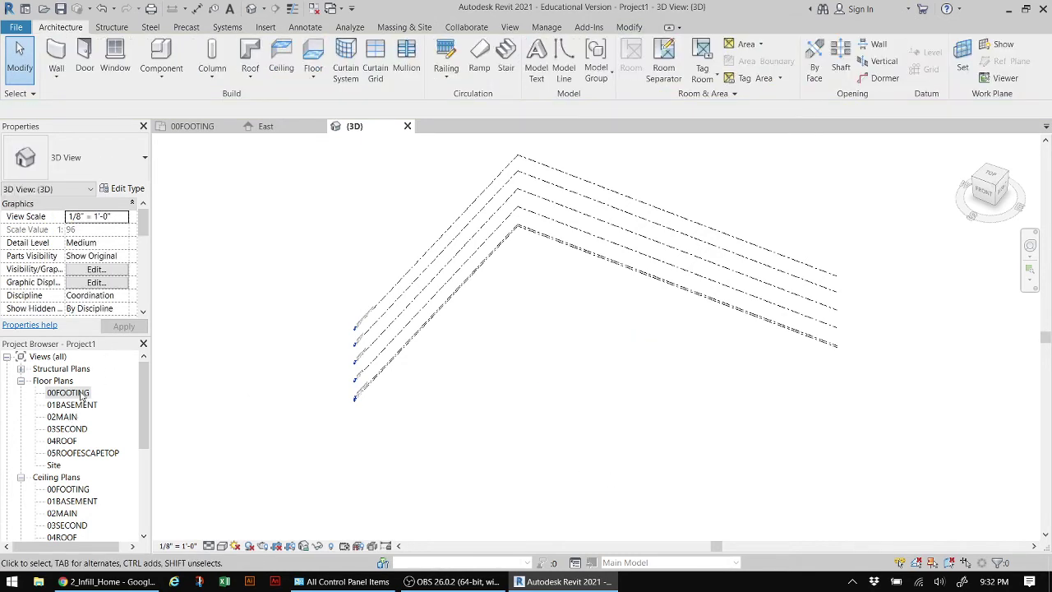
- Reopen the 00FOOTING floor plan and start the Wall command with the wall height set up to 01BASEMENT
{"action": "double_click", "coordinate": [82, 393]}
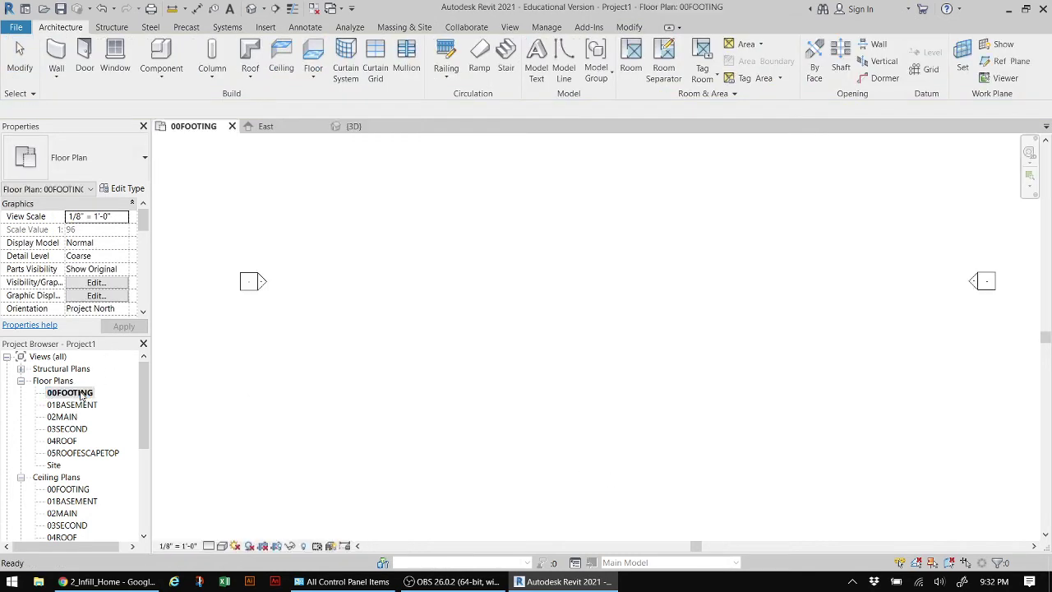
{"action": "left_click", "coordinate": [57, 54]}
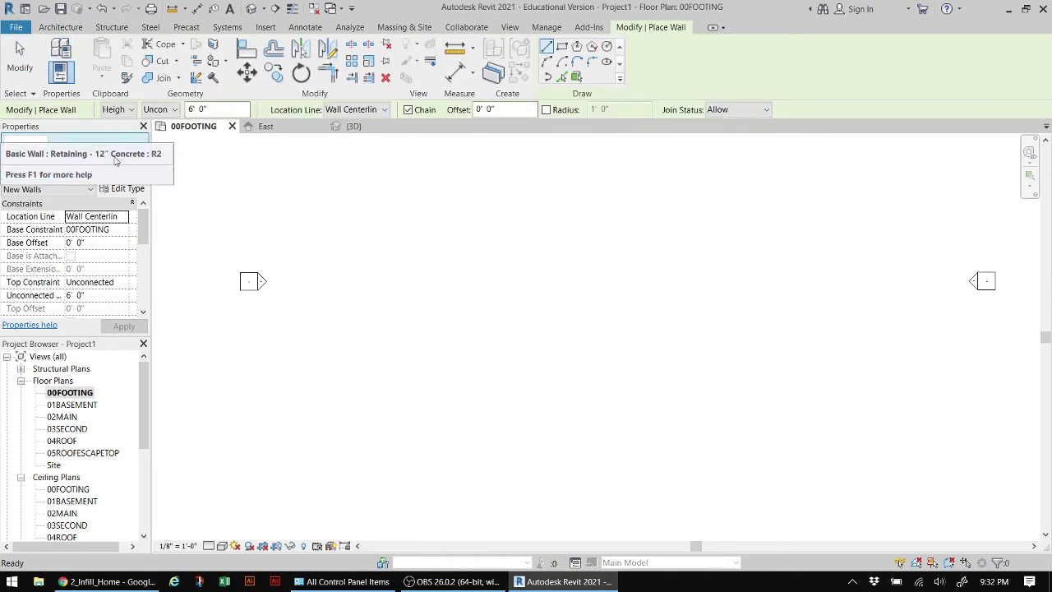
{"action": "left_click", "coordinate": [173, 109]}
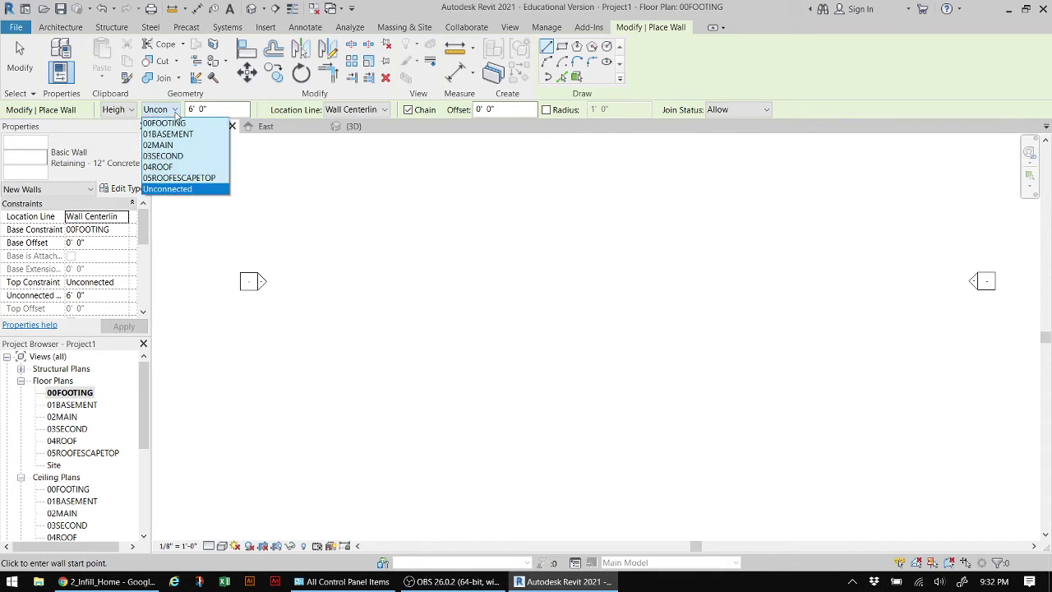
{"action": "left_click", "coordinate": [196, 135]}
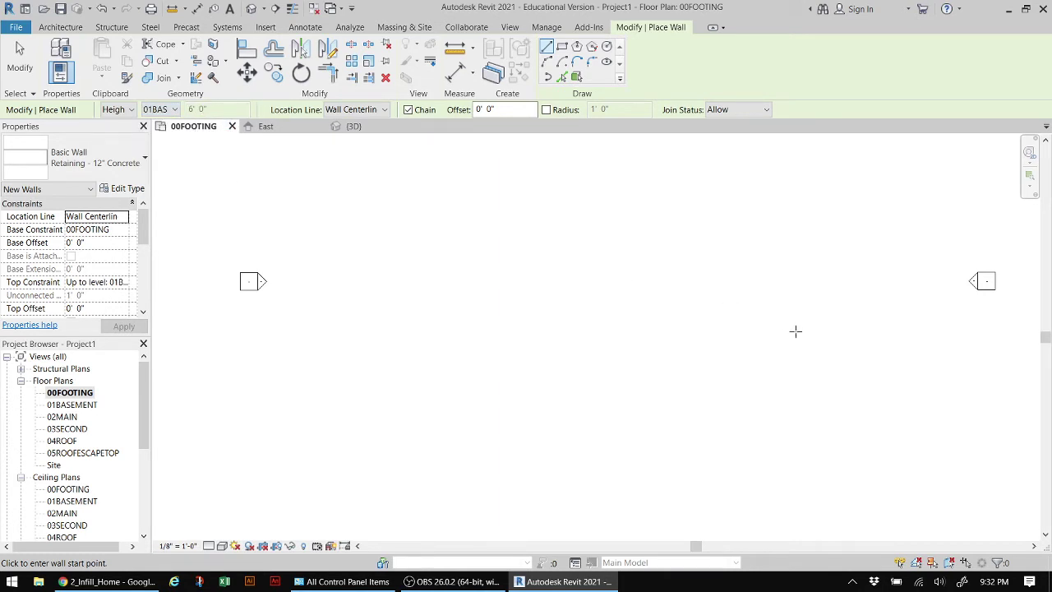
- Draw a closed loop of footing walls about 20' wide and 44' long with a roughly 4' by 4' notch at the lower-left corner
{"action": "scroll", "coordinate": [758, 355], "scroll_direction": "down", "scroll_amount": 4}
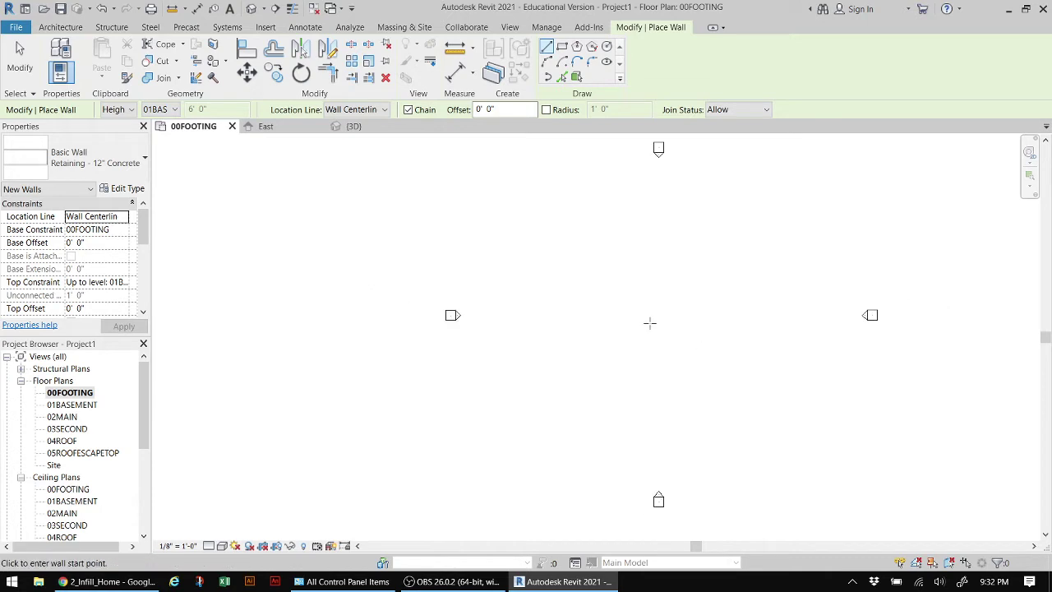
{"action": "left_click", "coordinate": [624, 272]}
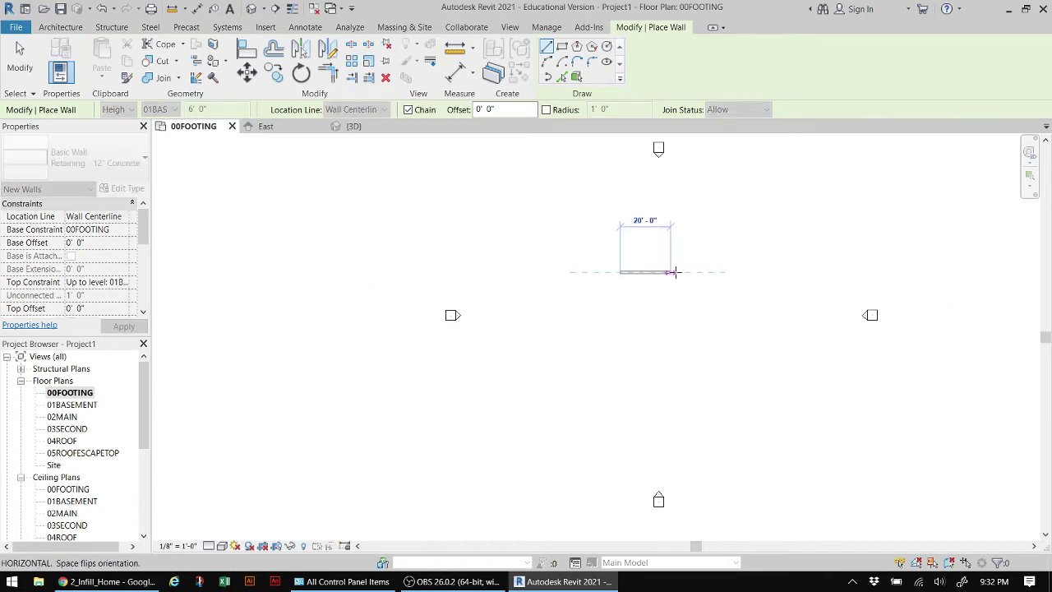
{"action": "left_click", "coordinate": [672, 349]}
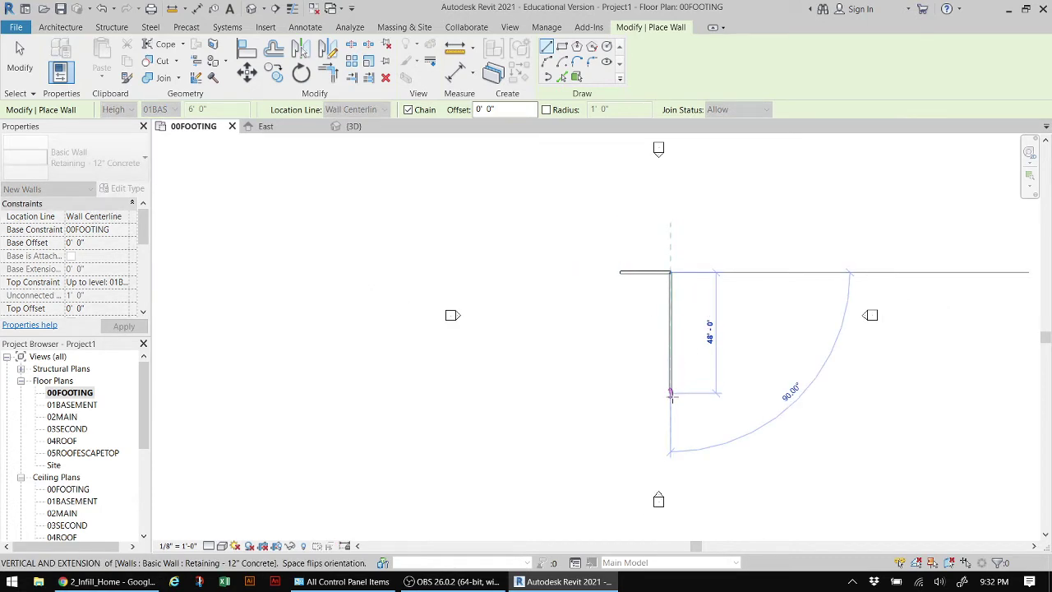
{"action": "left_click", "coordinate": [670, 383]}
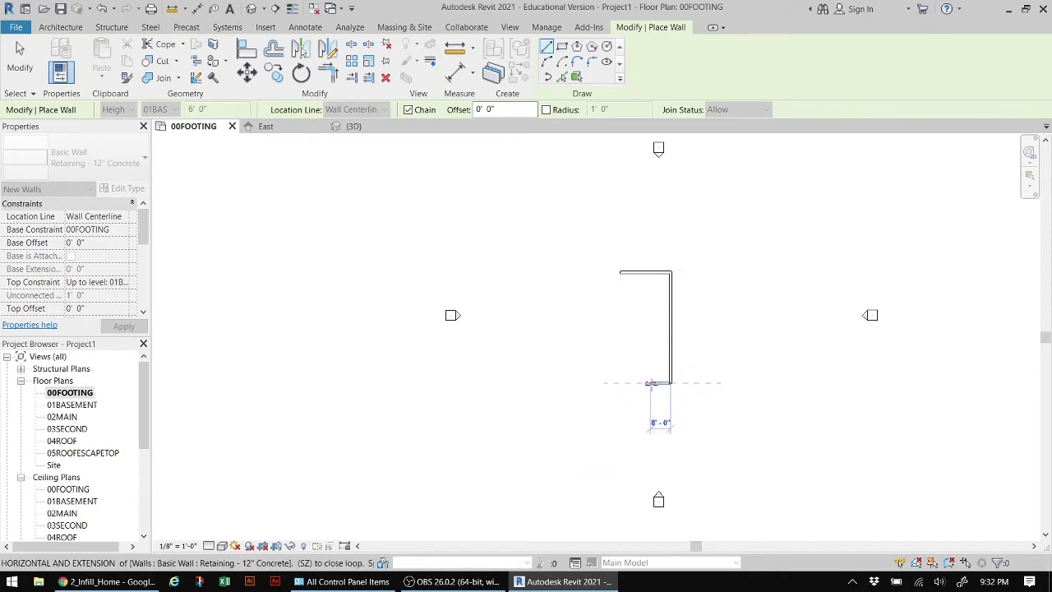
{"action": "left_click", "coordinate": [629, 383]}
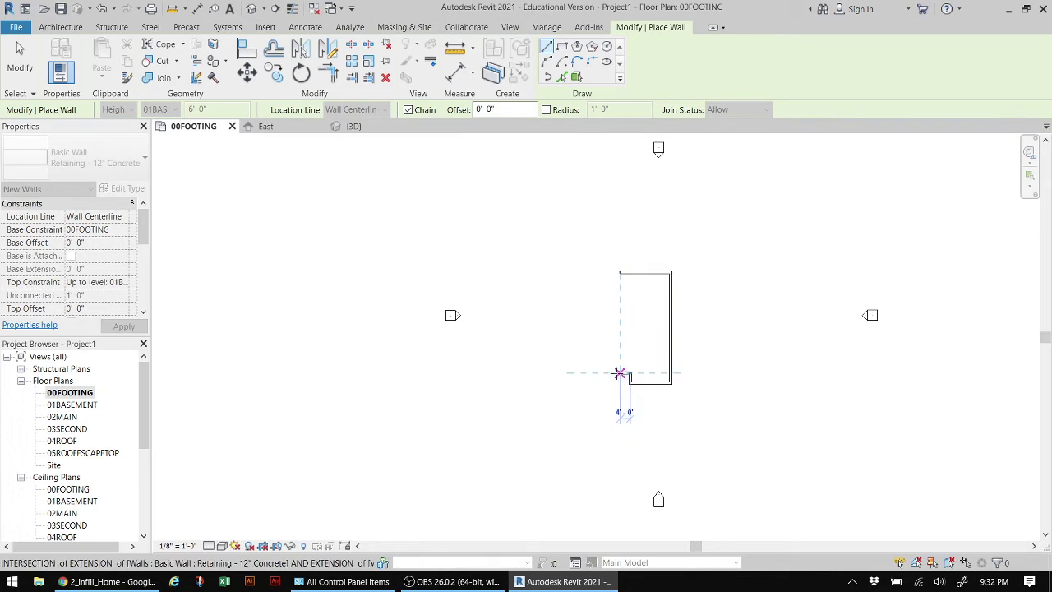
{"action": "left_click", "coordinate": [620, 376]}
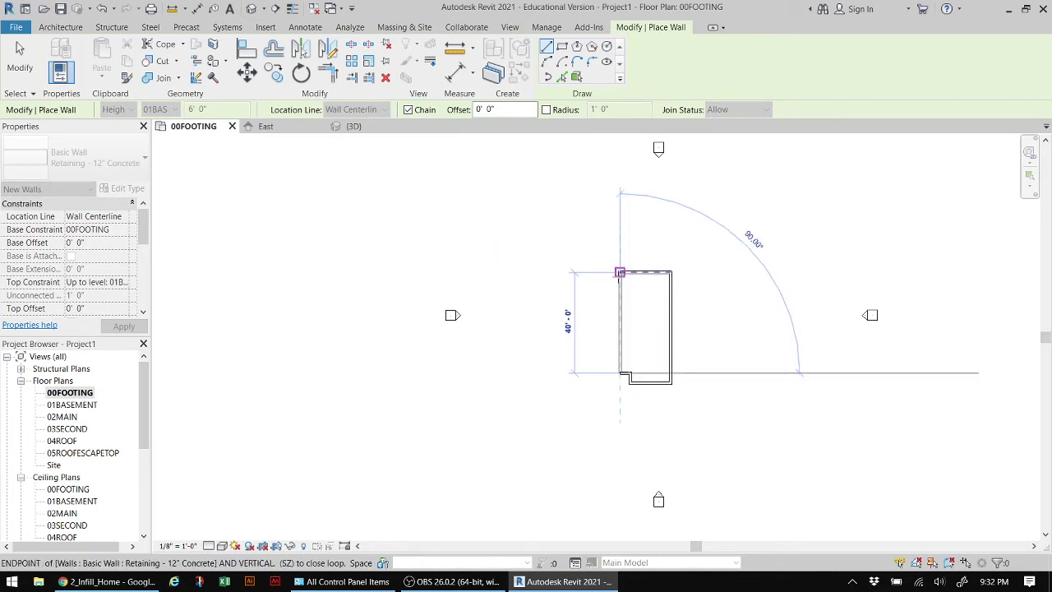
{"action": "left_click", "coordinate": [620, 272]}
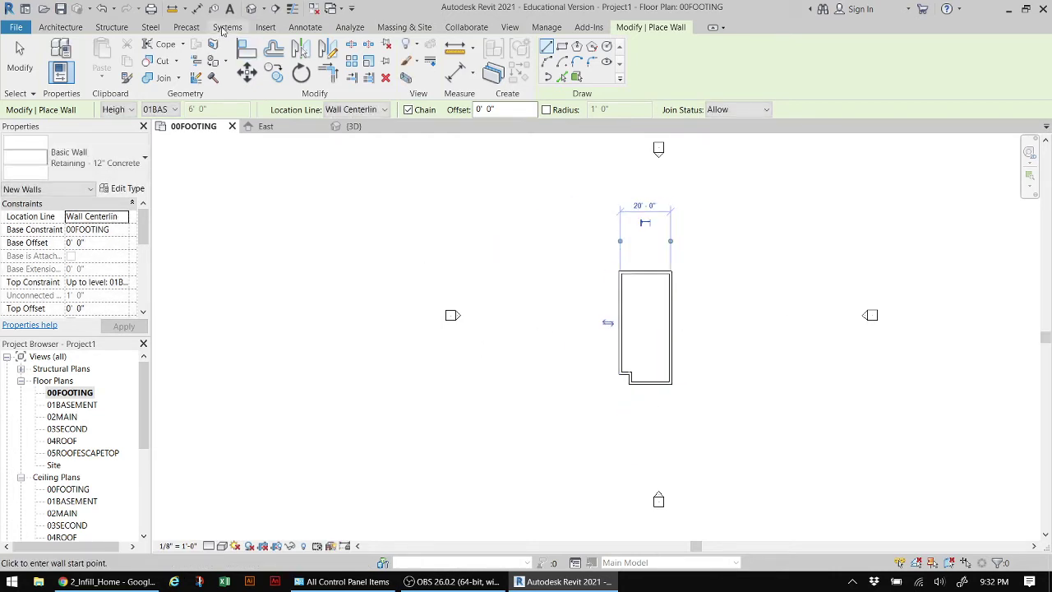
- Open the default 3D view and set its visual style to Shaded to display the footing walls
{"action": "left_click", "coordinate": [252, 9]}
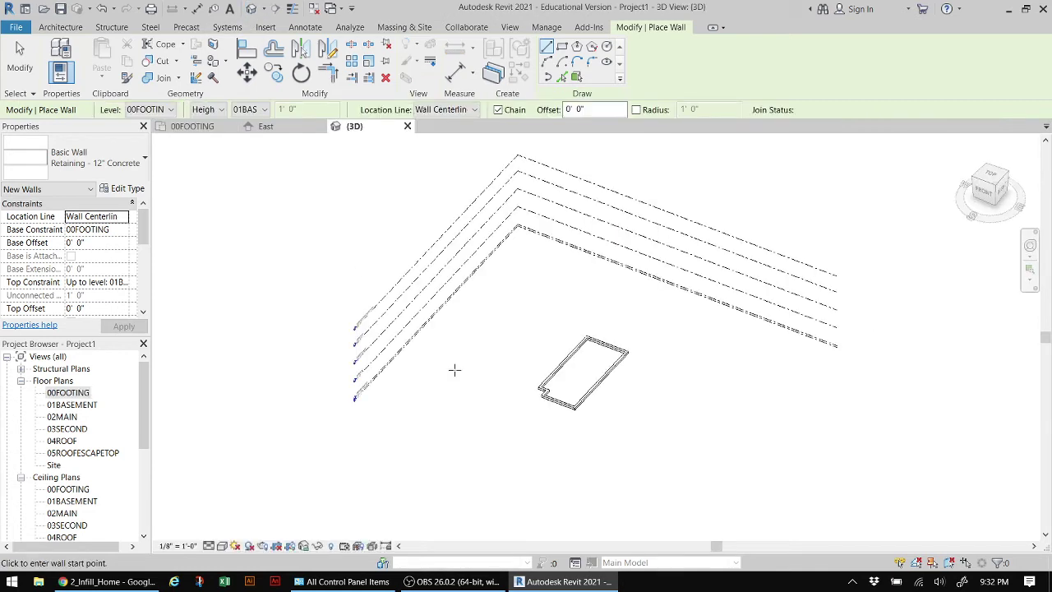
{"action": "scroll", "coordinate": [566, 407], "scroll_direction": "up", "scroll_amount": 3}
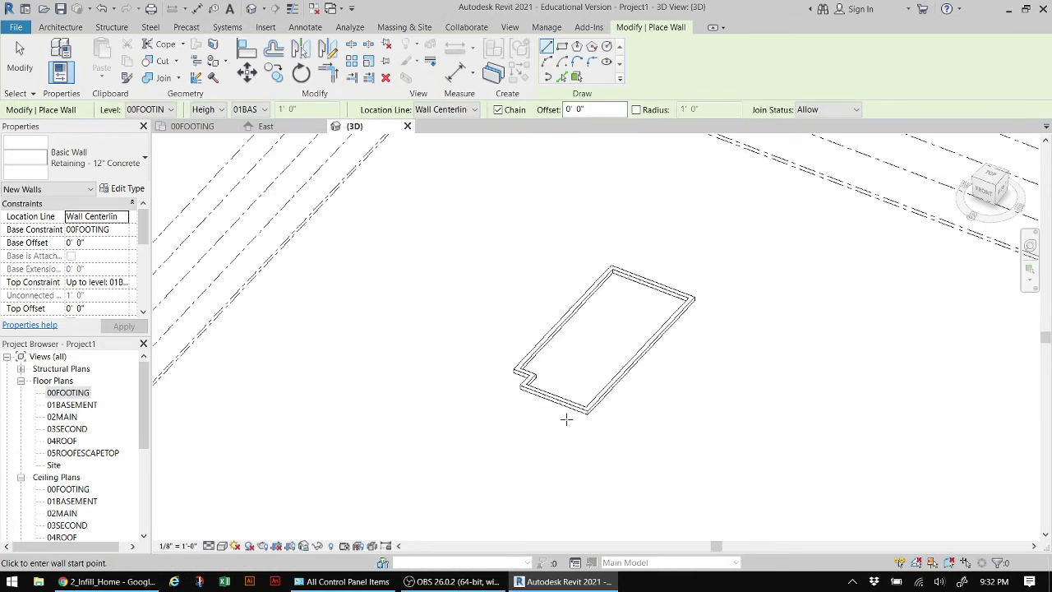
{"action": "left_click", "coordinate": [222, 546]}
{"action": "left_click", "coordinate": [252, 504]}
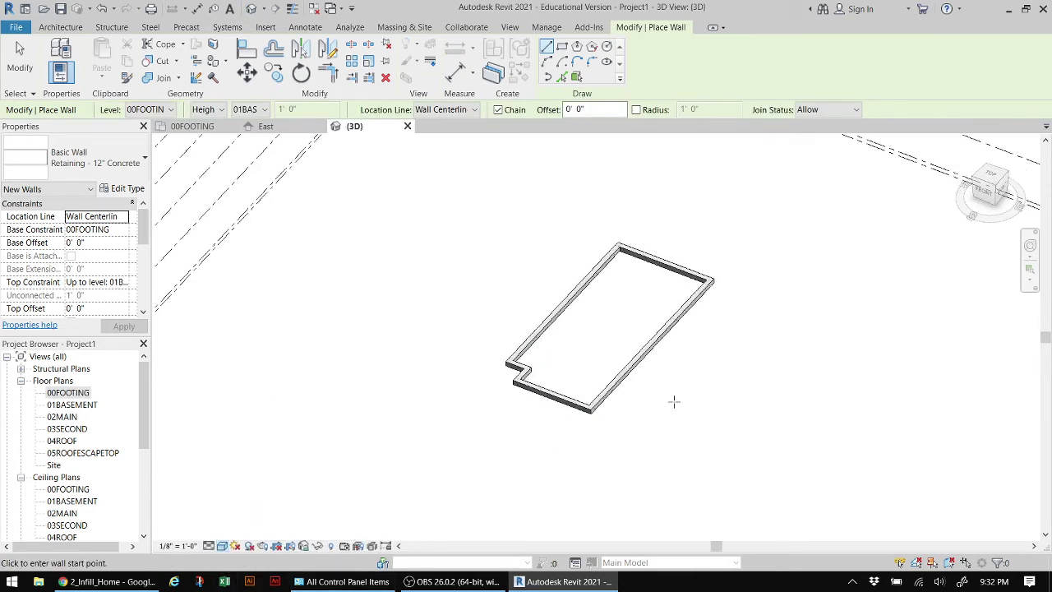
- Switch to Chrome to compare the footing with the house foundations reference image, and return to Revit
{"action": "left_click", "coordinate": [109, 581]}
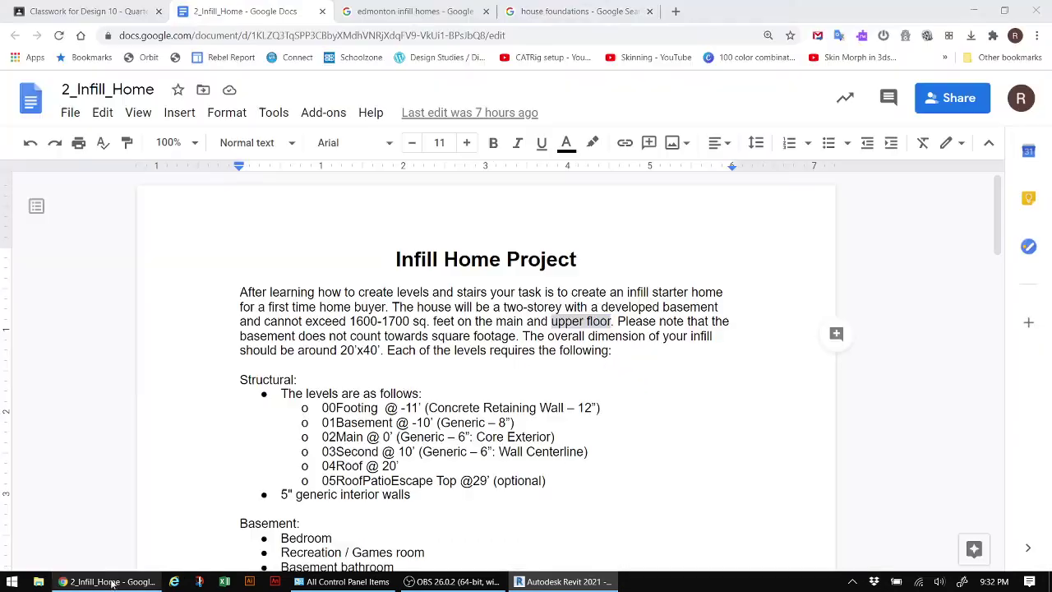
{"action": "left_click", "coordinate": [575, 11]}
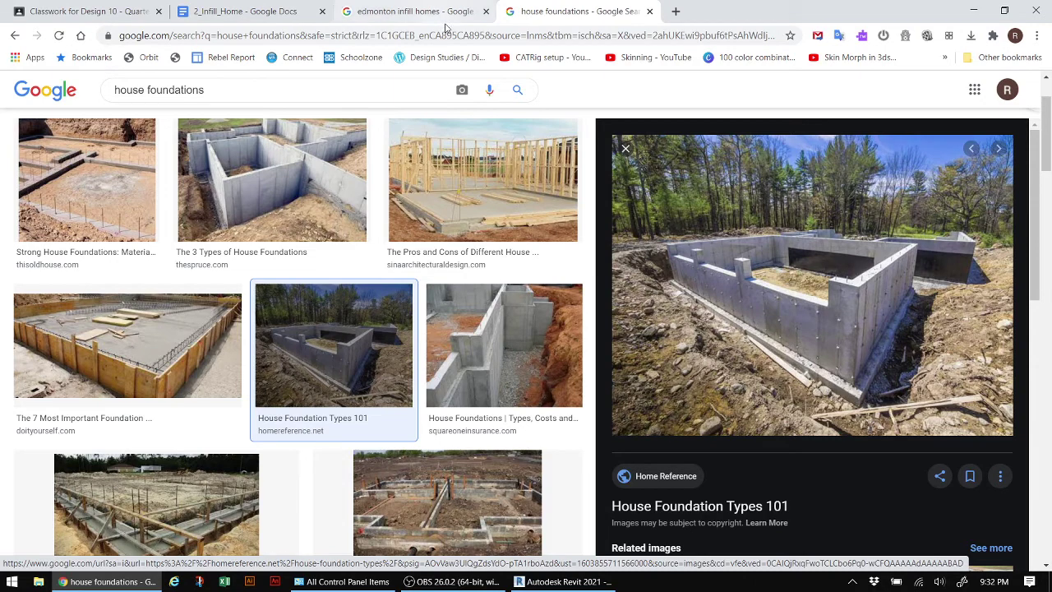
{"action": "left_click", "coordinate": [561, 582]}
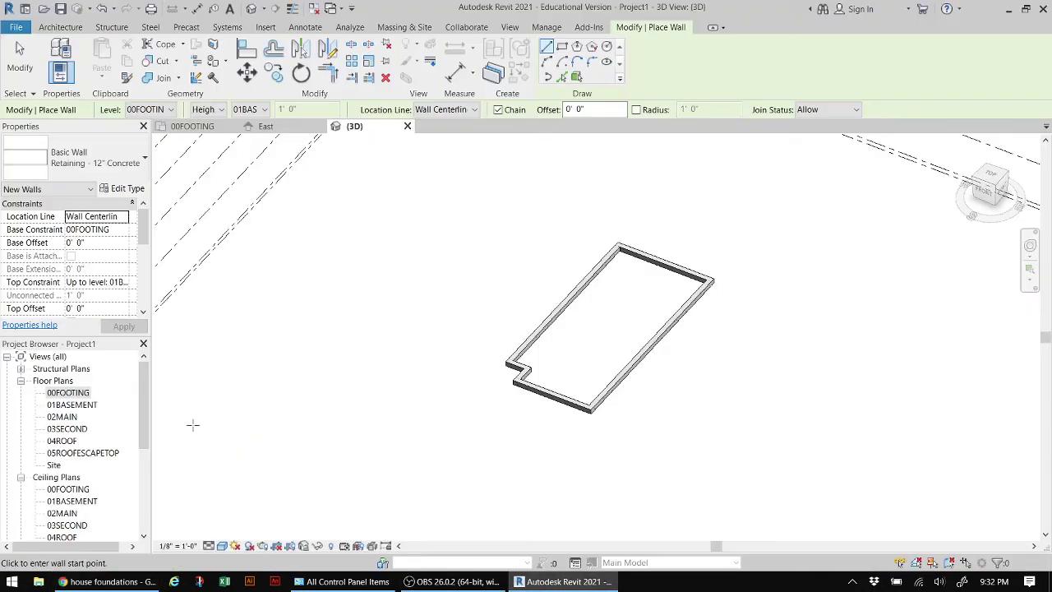
- Open the 01BASEMENT floor plan with the footing outline in view
{"action": "double_click", "coordinate": [73, 404]}
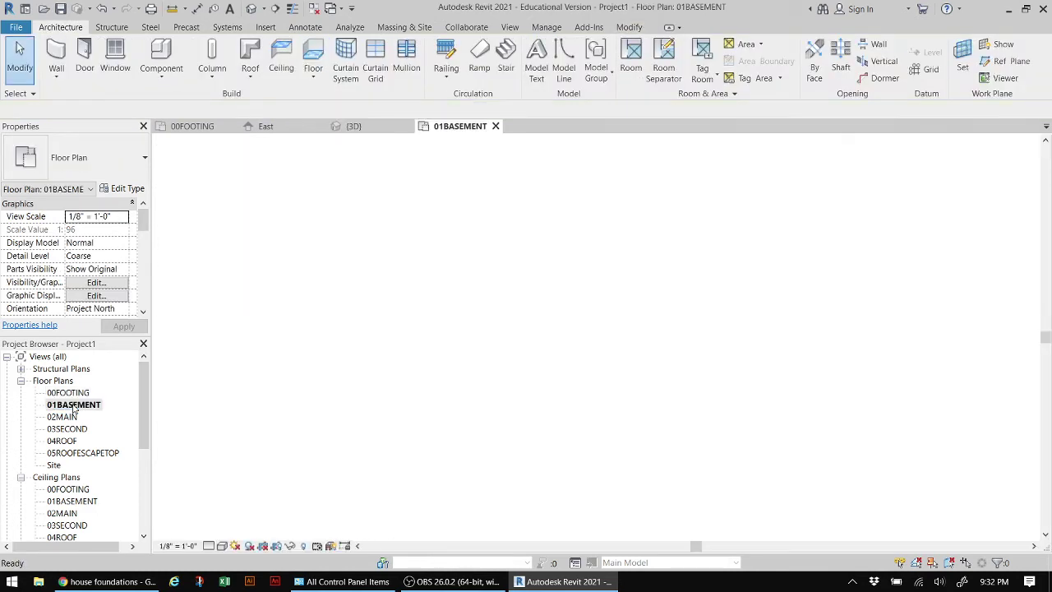
{"action": "scroll", "coordinate": [660, 354], "scroll_direction": "up", "scroll_amount": 2}
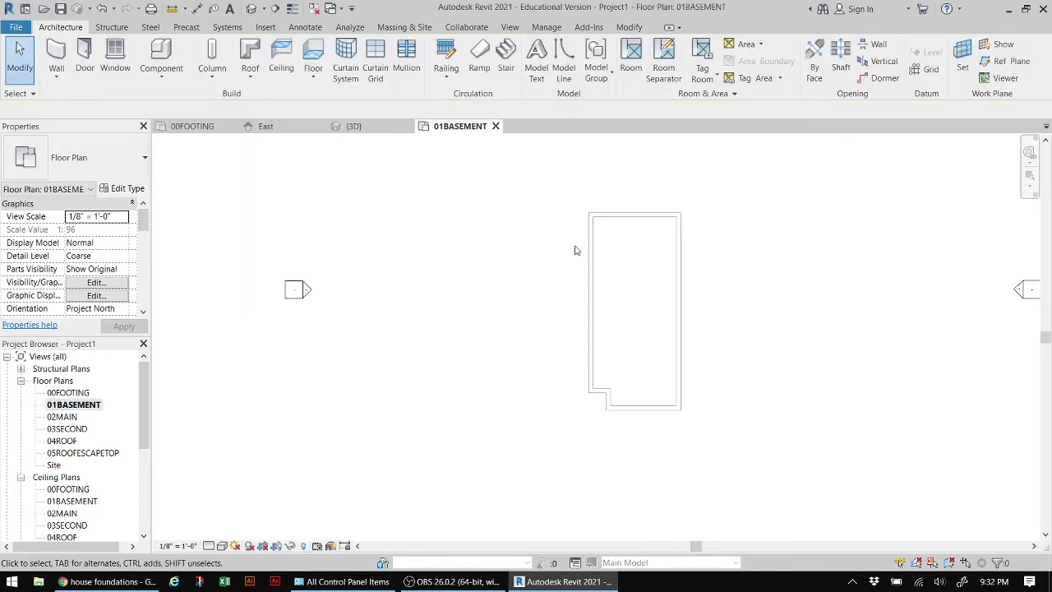
{"action": "middle_click_drag", "start_coordinate": [645, 365], "coordinate": [587, 371]}
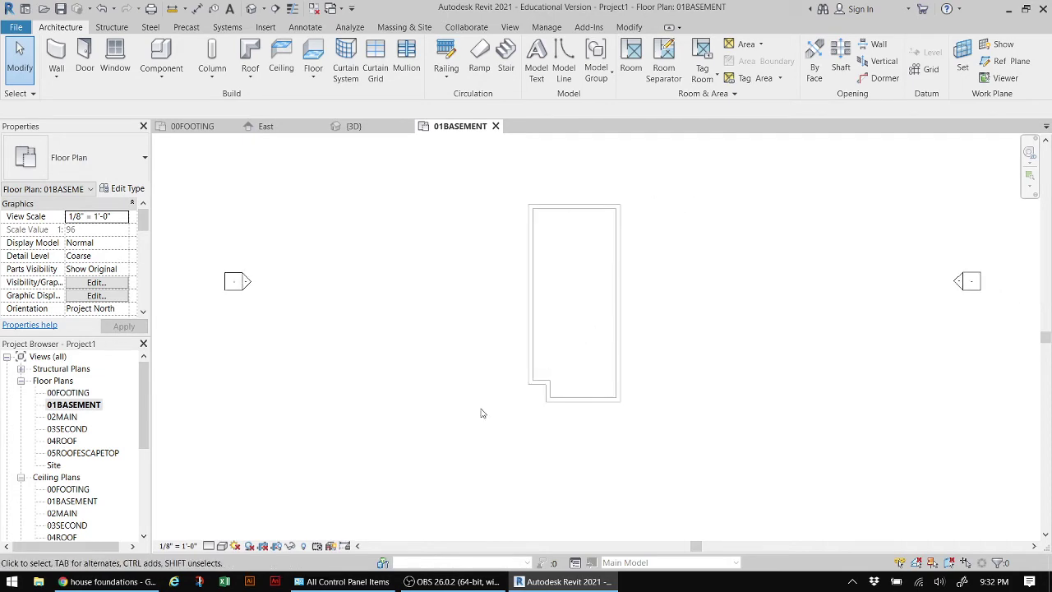
- Switch to the 2_Infill_Home brief in Chrome and look up the wall type required for the 01Basement level
{"action": "left_click", "coordinate": [90, 580]}
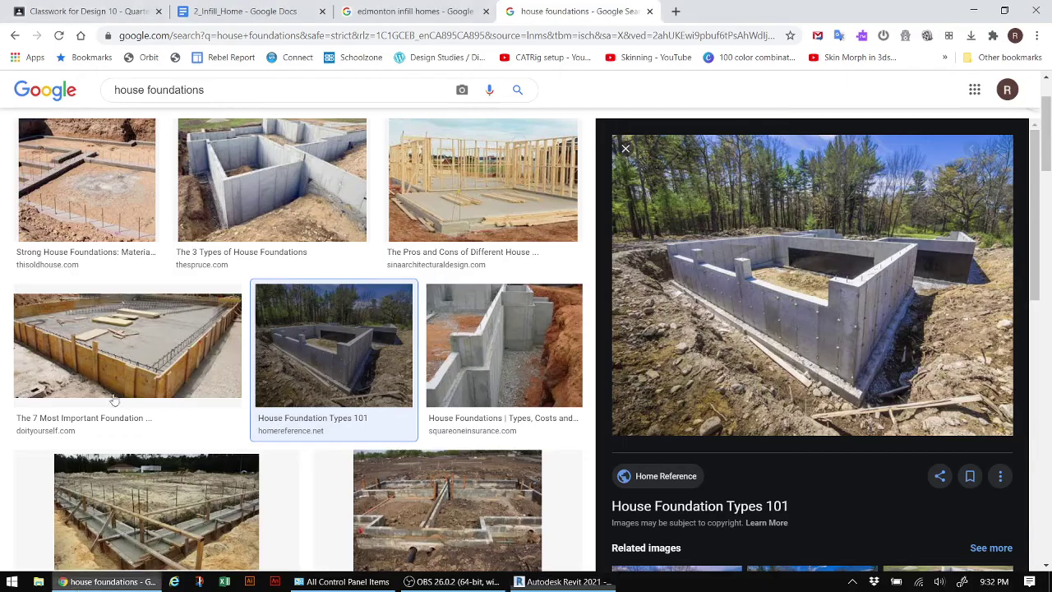
{"action": "left_click", "coordinate": [245, 11]}
{"action": "left_click", "coordinate": [458, 408]}
{"action": "left_click_drag", "start_coordinate": [441, 422], "coordinate": [515, 421]}
- Return to Revit and start a wall in the 01BASEMENT plan with the Generic - 8" wall type
{"action": "left_click", "coordinate": [564, 580]}
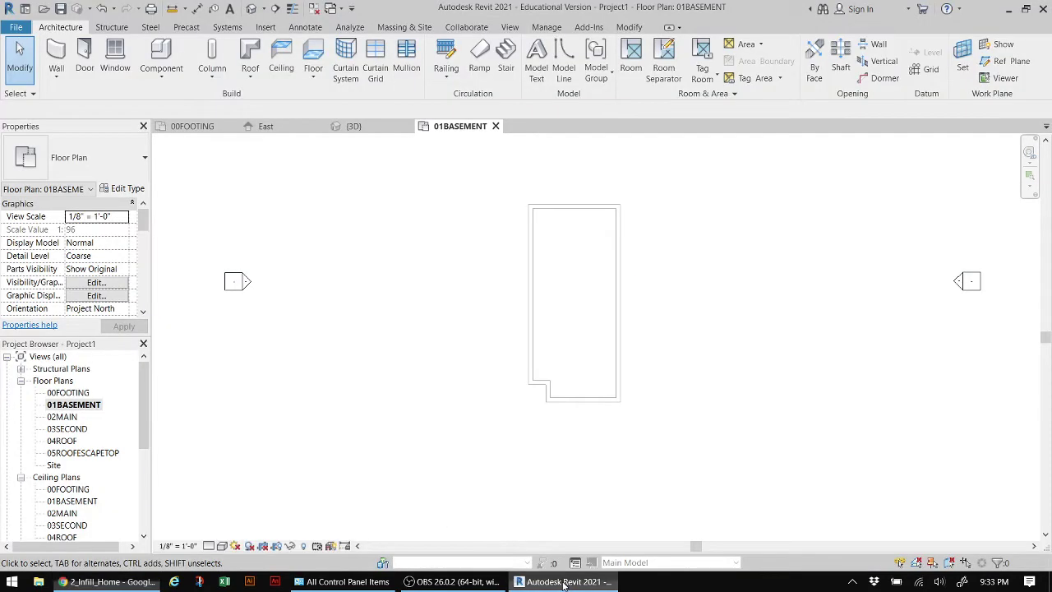
{"action": "left_click", "coordinate": [55, 56]}
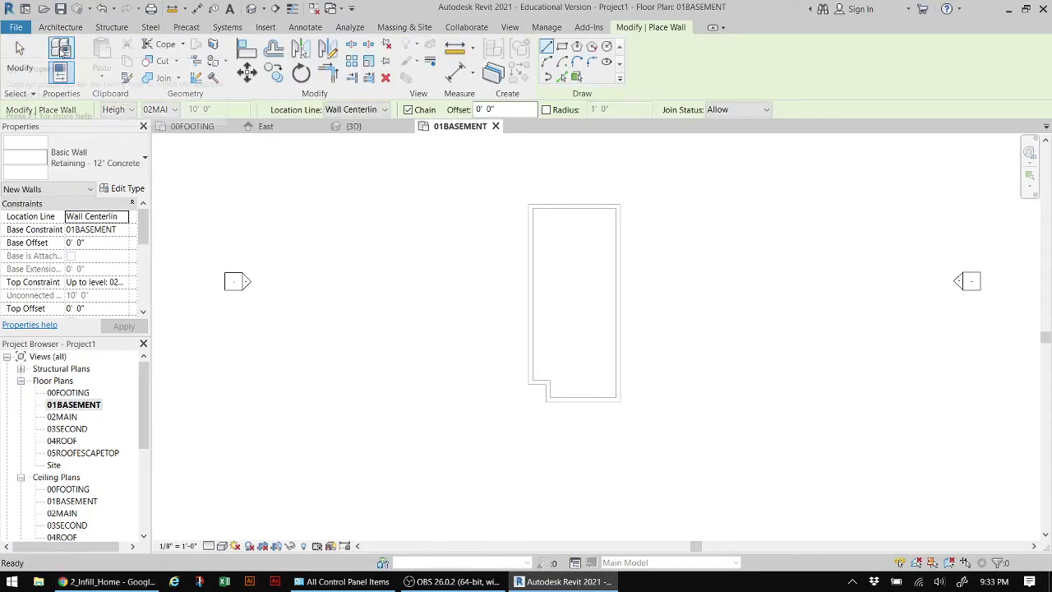
{"action": "left_click", "coordinate": [105, 161]}
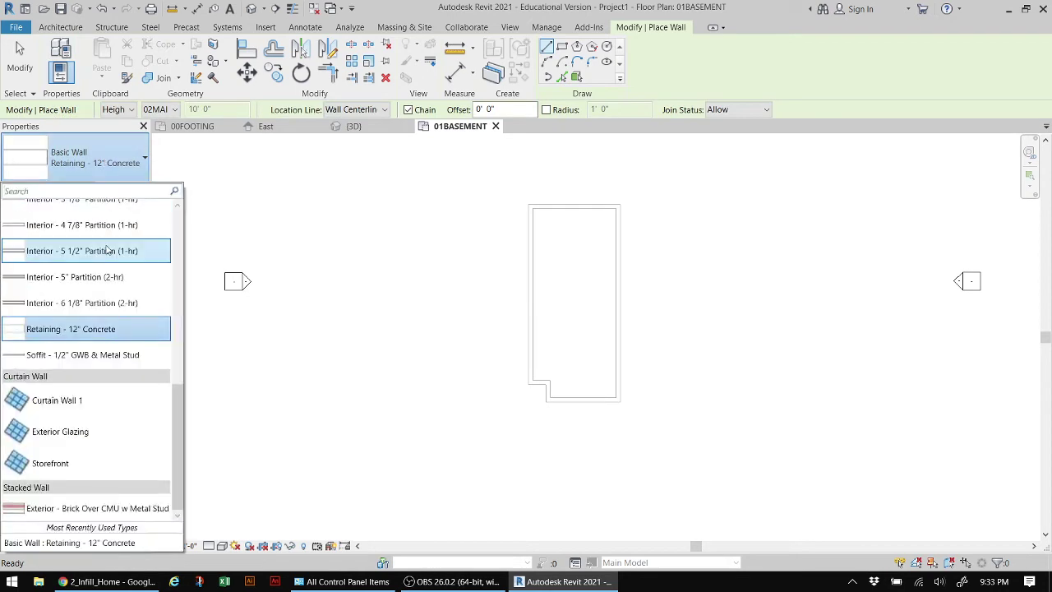
{"action": "scroll", "coordinate": [117, 249], "scroll_direction": "up", "scroll_amount": 4}
{"action": "scroll", "coordinate": [117, 248], "scroll_direction": "up", "scroll_amount": 1}
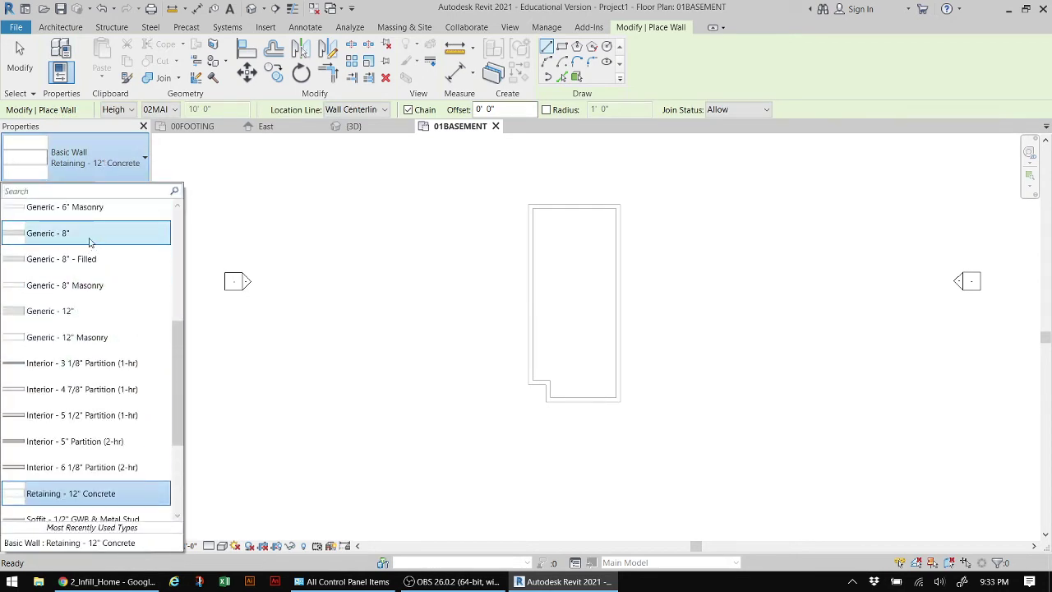
{"action": "left_click", "coordinate": [91, 236]}
- Draw a closed loop of basement walls, 20' by 44' overall, along the footing walls' centerlines, following the notch at the lower-left corner
{"action": "scroll", "coordinate": [520, 265], "scroll_direction": "up", "scroll_amount": 3}
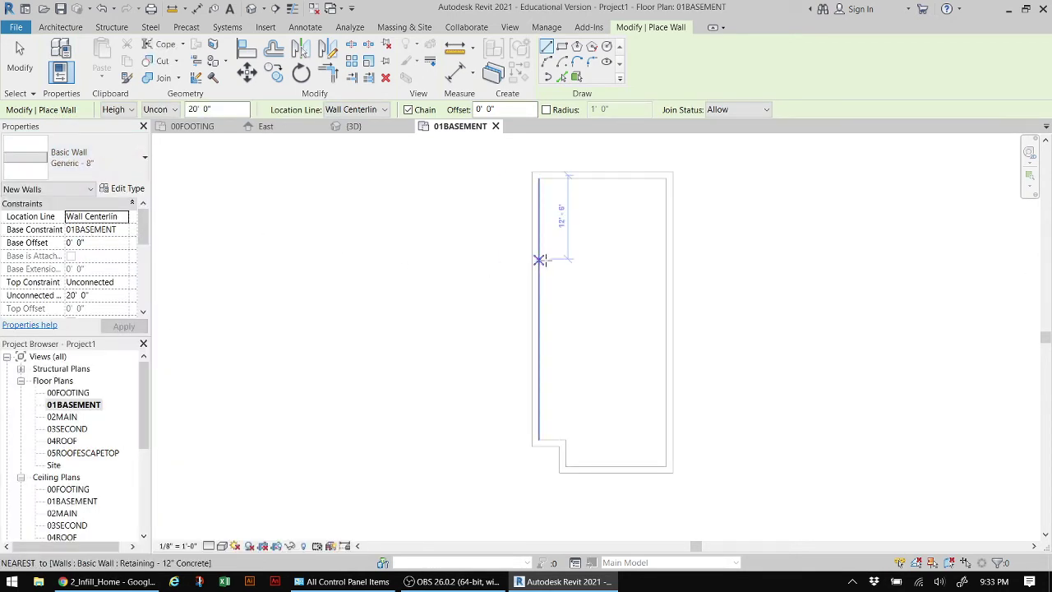
{"action": "middle_click_drag", "start_coordinate": [540, 259], "coordinate": [400, 268]}
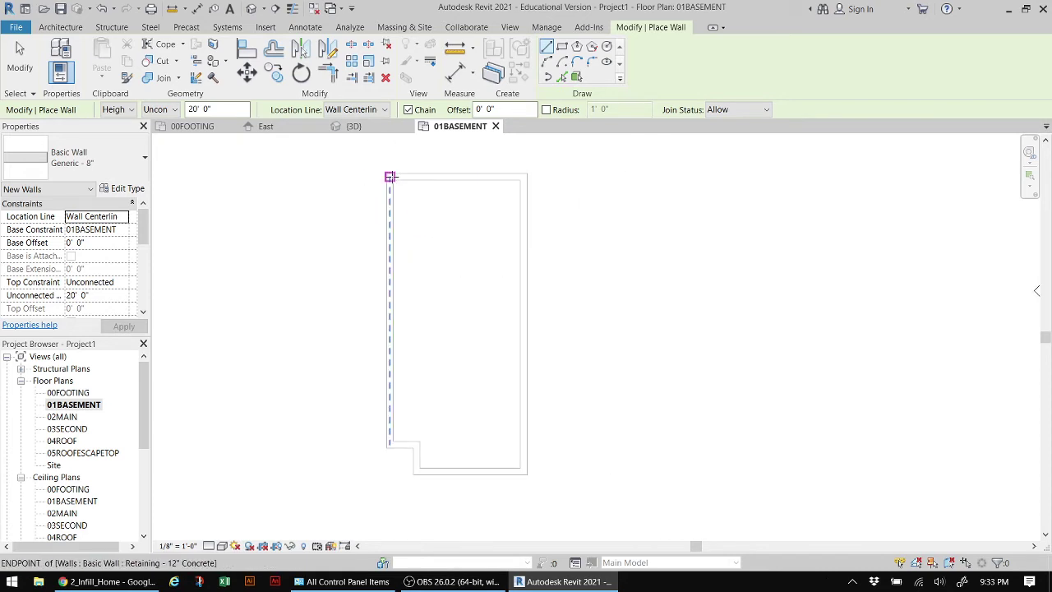
{"action": "left_click", "coordinate": [392, 176]}
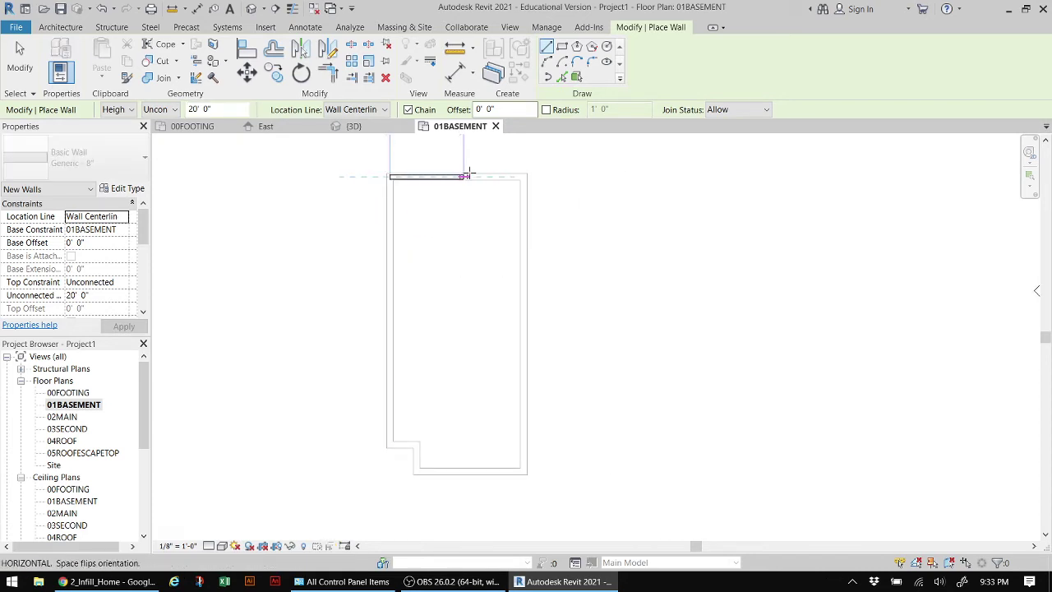
{"action": "left_click", "coordinate": [524, 175]}
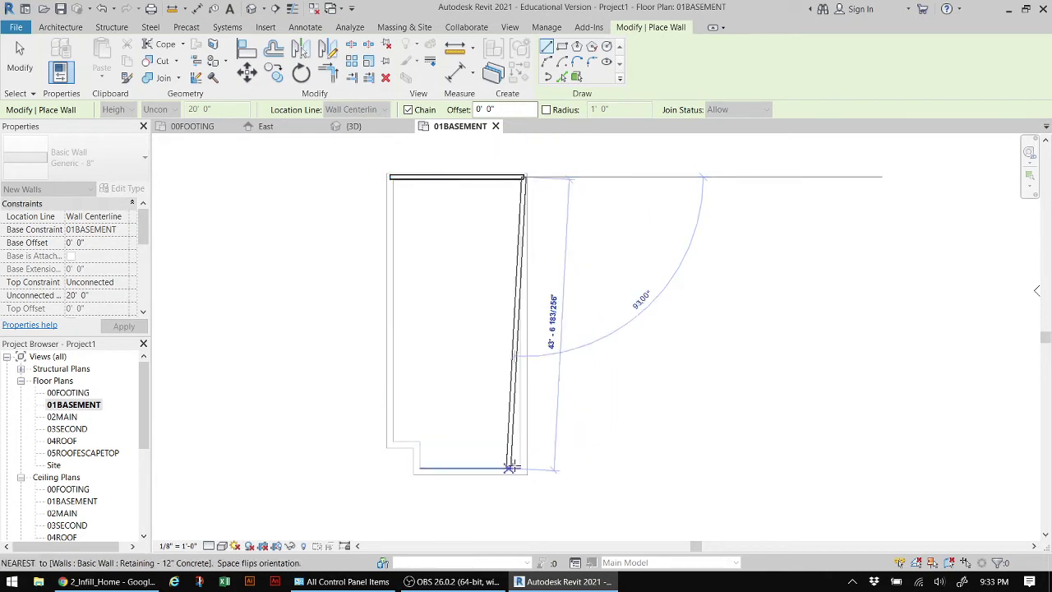
{"action": "left_click", "coordinate": [523, 471]}
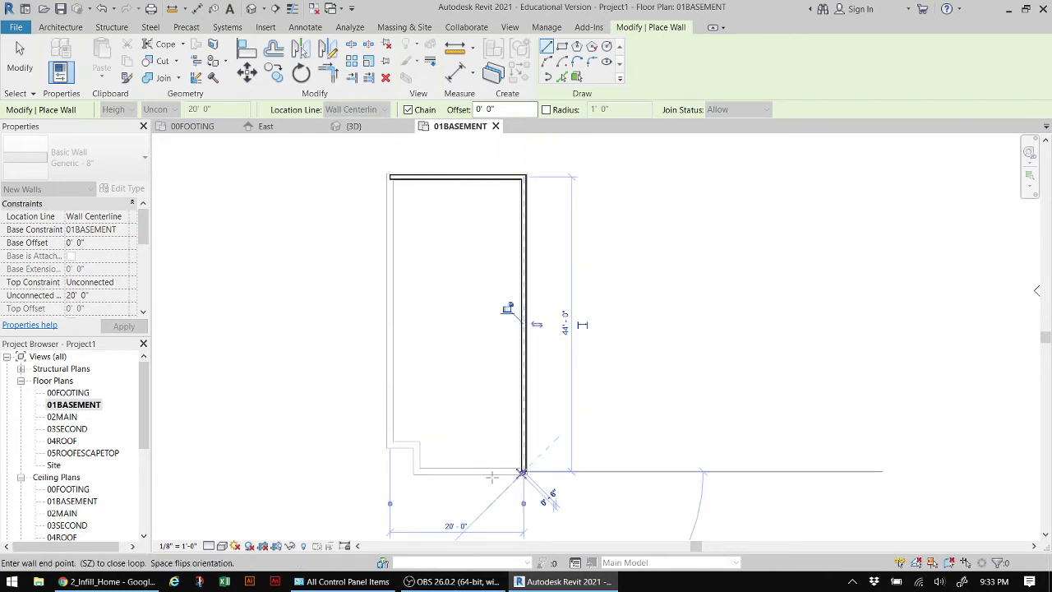
{"action": "left_click", "coordinate": [417, 470]}
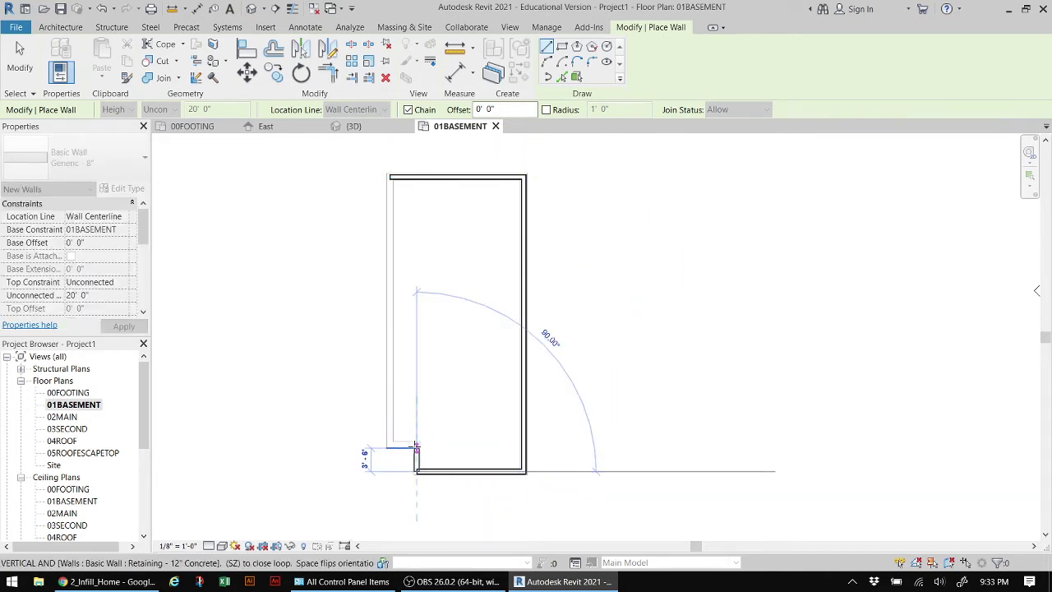
{"action": "left_click", "coordinate": [417, 446]}
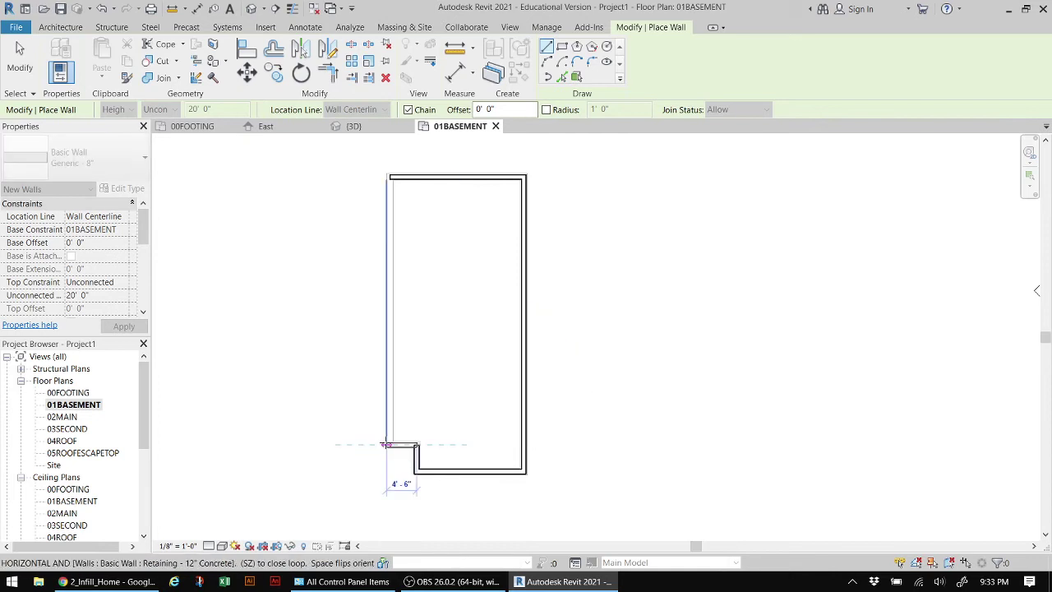
{"action": "scroll", "coordinate": [386, 445], "scroll_direction": "up", "scroll_amount": 3}
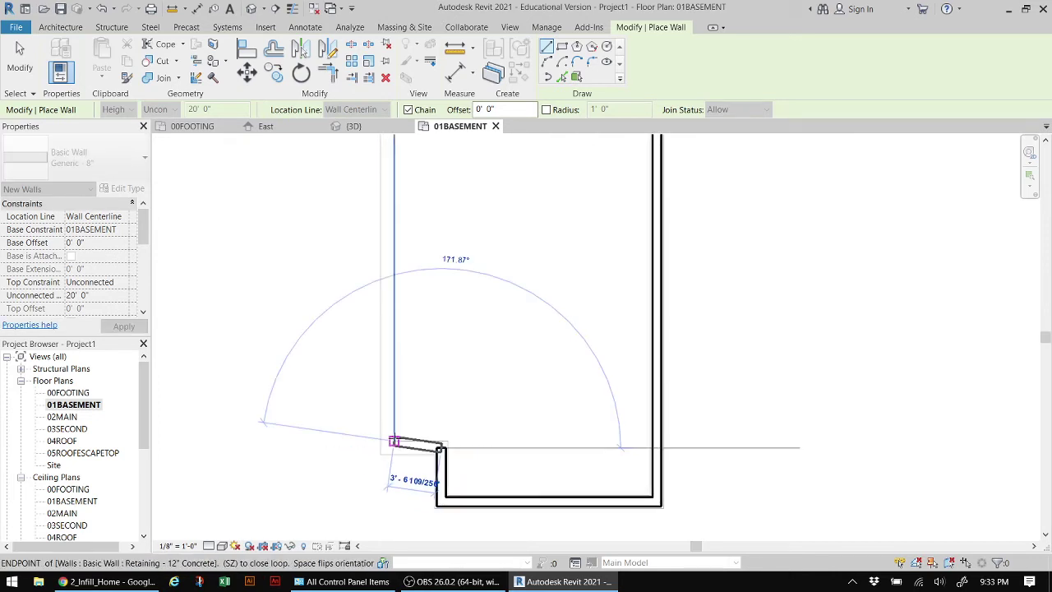
{"action": "left_click", "coordinate": [387, 447]}
{"action": "scroll", "coordinate": [392, 263], "scroll_direction": "down", "scroll_amount": 1}
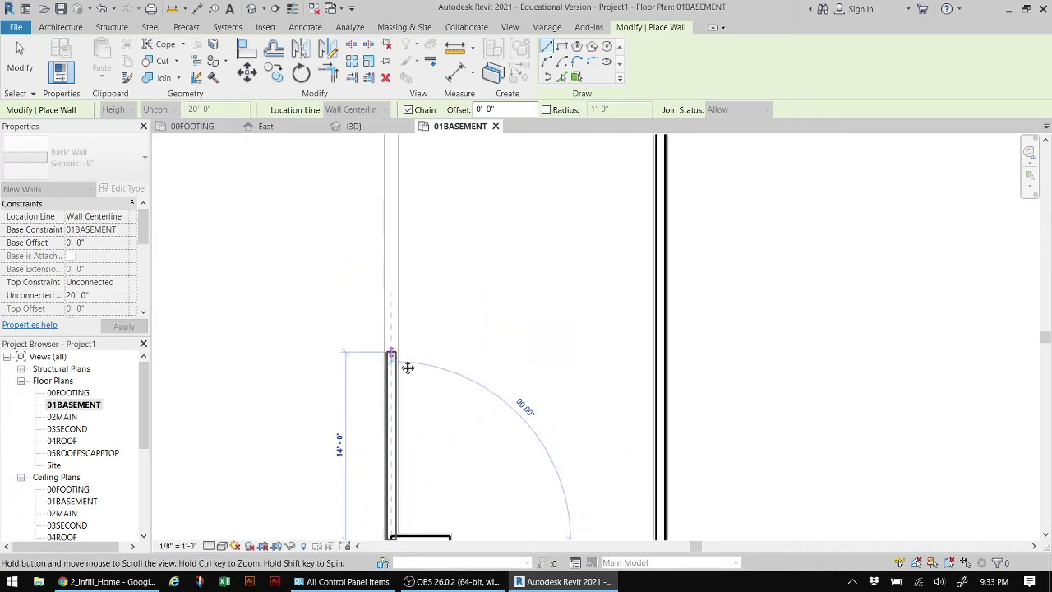
{"action": "scroll", "coordinate": [404, 201], "scroll_direction": "down", "scroll_amount": 2}
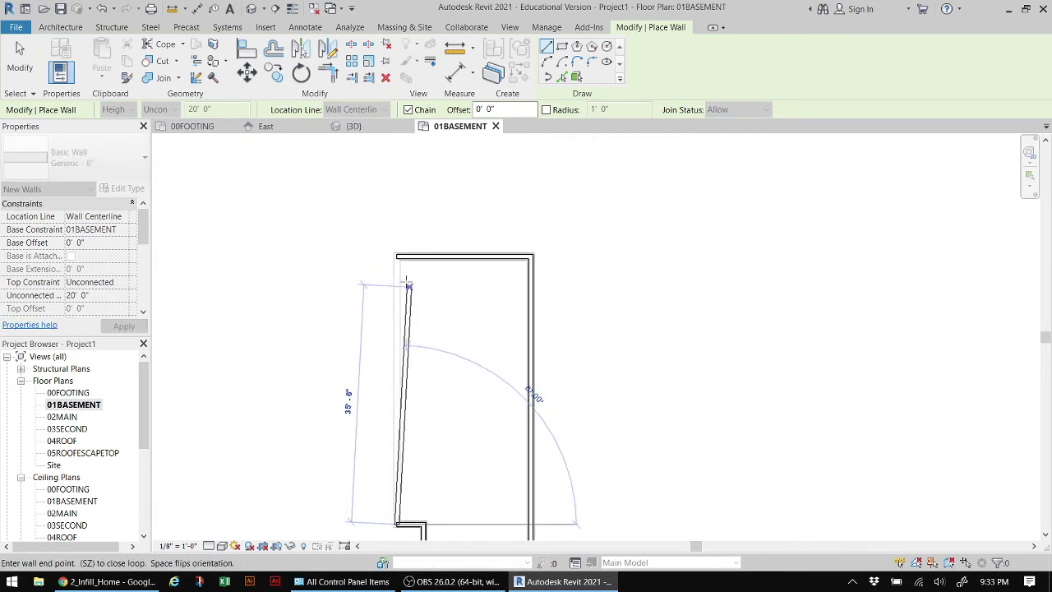
{"action": "left_click", "coordinate": [399, 263]}
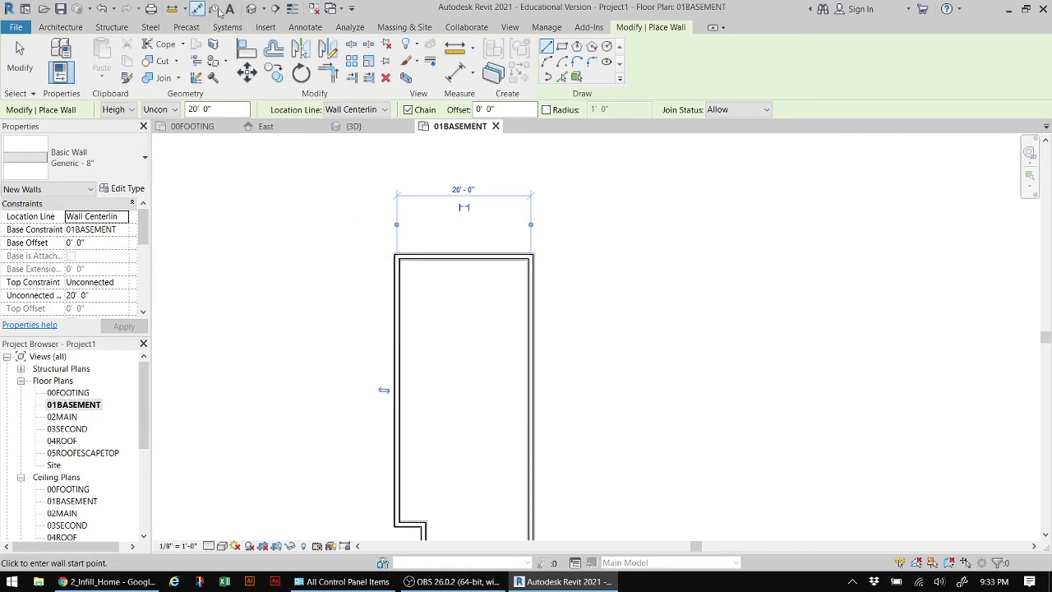
- In the default 3D view, select all the Generic - 8" basement walls and set their top constraint to Up to level: 02MAIN
{"action": "left_click", "coordinate": [251, 9]}
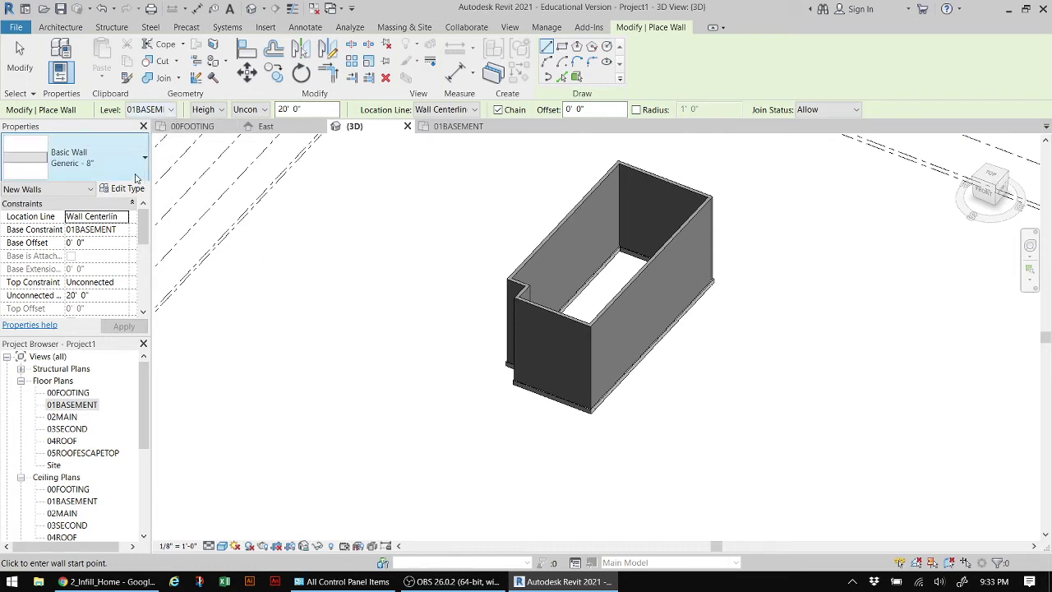
{"action": "left_click", "coordinate": [20, 58]}
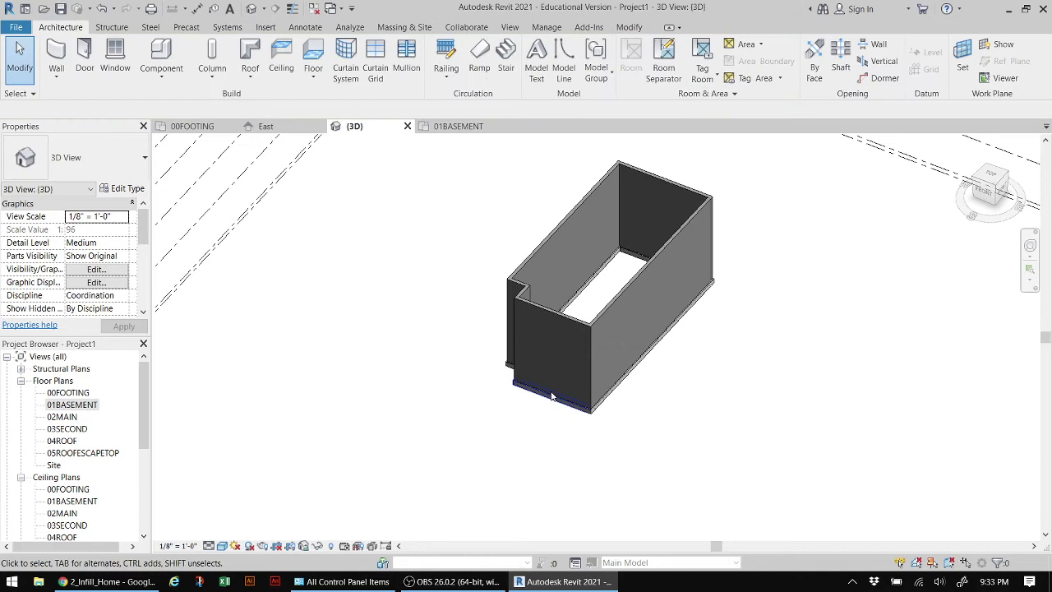
{"action": "left_click", "coordinate": [649, 279]}
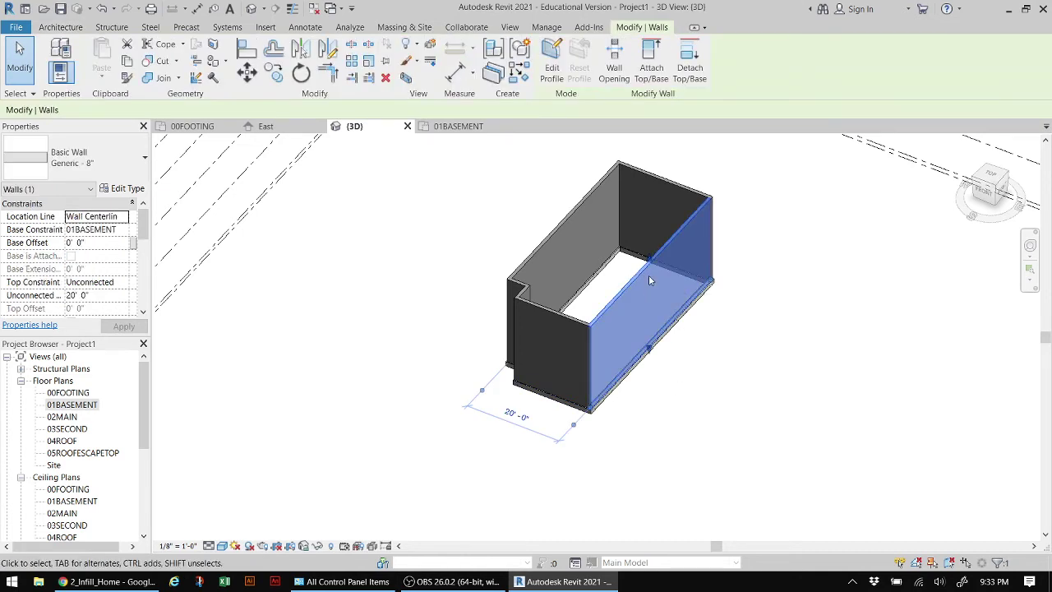
{"action": "left_click", "coordinate": [544, 315], "text": "ctrl"}
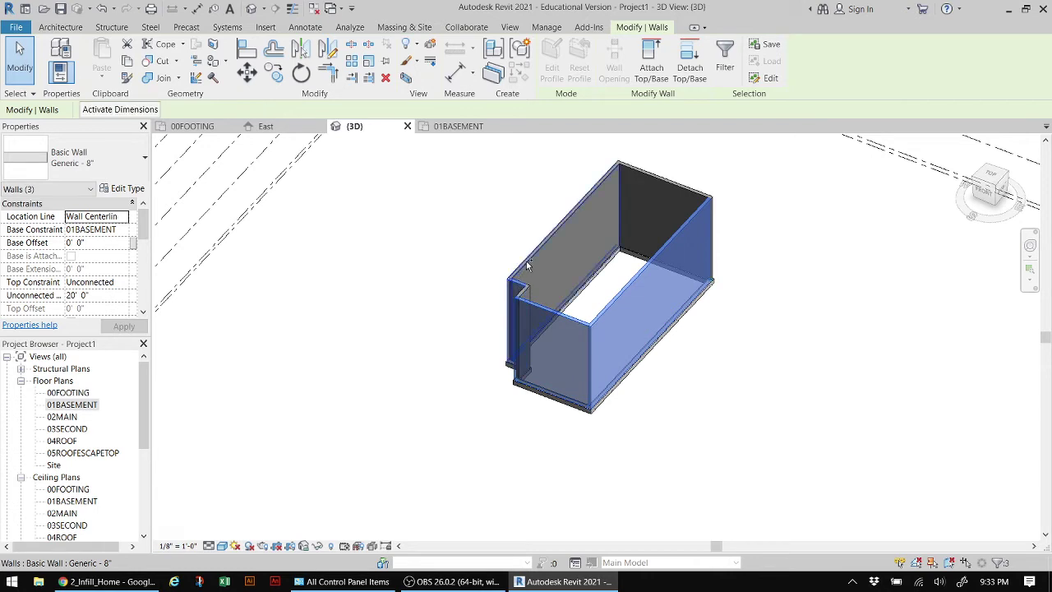
{"action": "left_click", "coordinate": [519, 284], "text": "ctrl"}
{"action": "left_click", "coordinate": [663, 185], "text": "ctrl"}
{"action": "left_click", "coordinate": [665, 188], "text": "ctrl"}
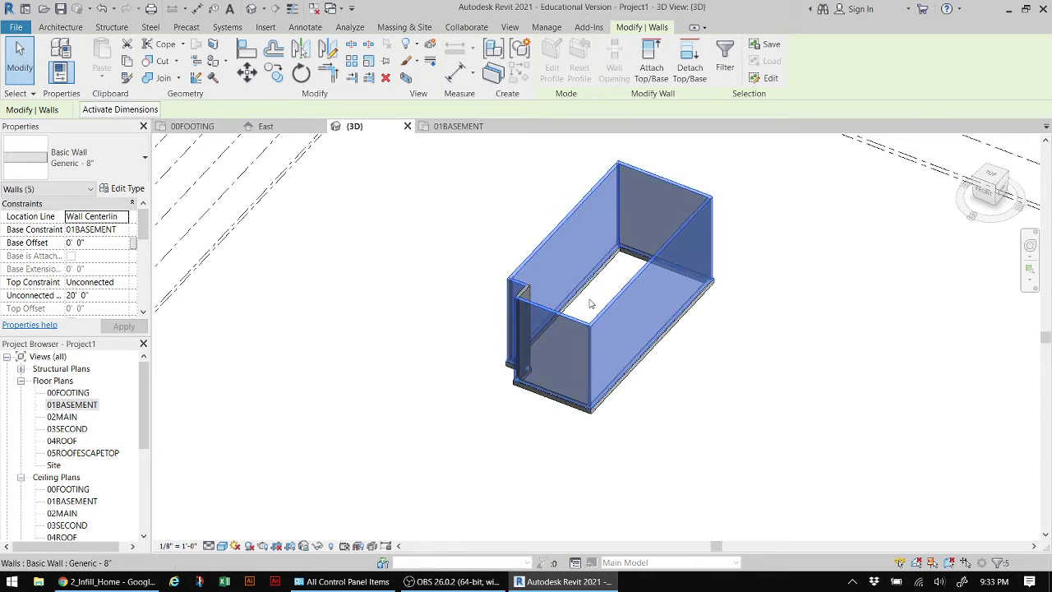
{"action": "scroll", "coordinate": [523, 291], "scroll_direction": "up", "scroll_amount": 5}
{"action": "left_click", "coordinate": [438, 237], "text": "ctrl"}
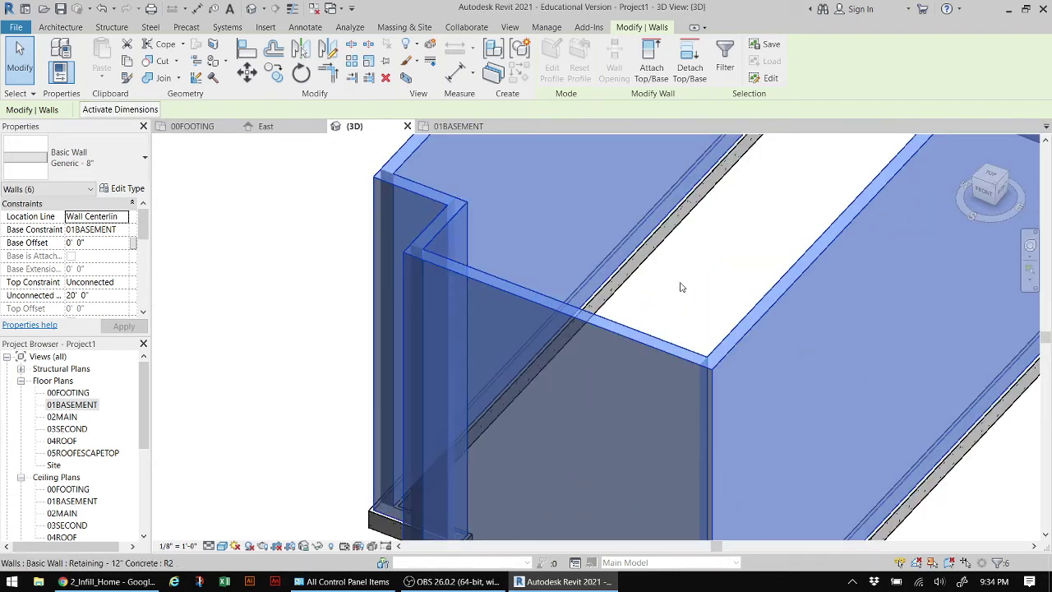
{"action": "scroll", "coordinate": [678, 340], "scroll_direction": "down", "scroll_amount": 6}
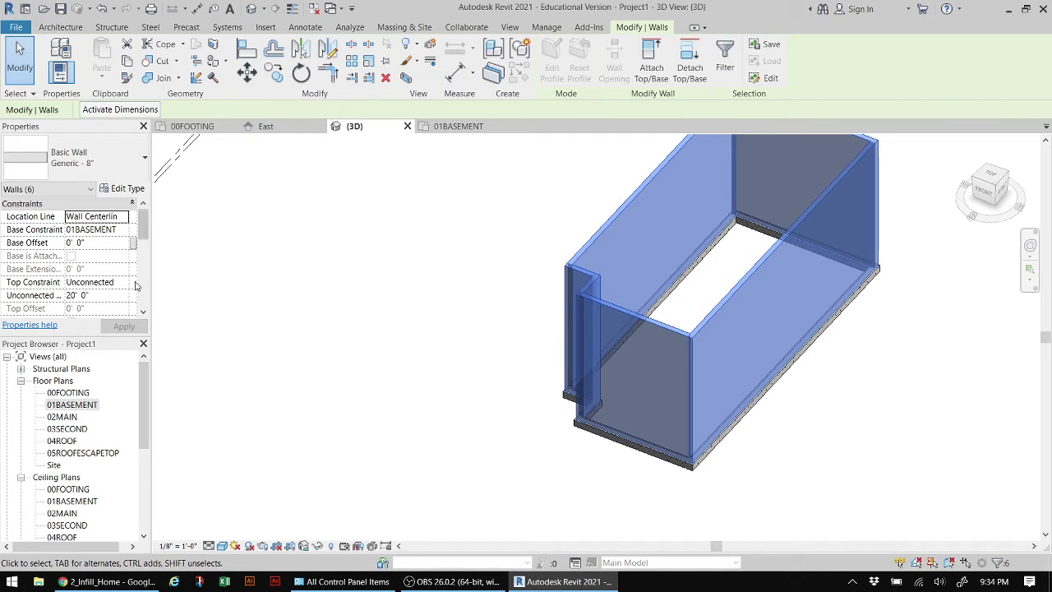
{"action": "left_click", "coordinate": [106, 282]}
{"action": "left_click", "coordinate": [122, 283]}
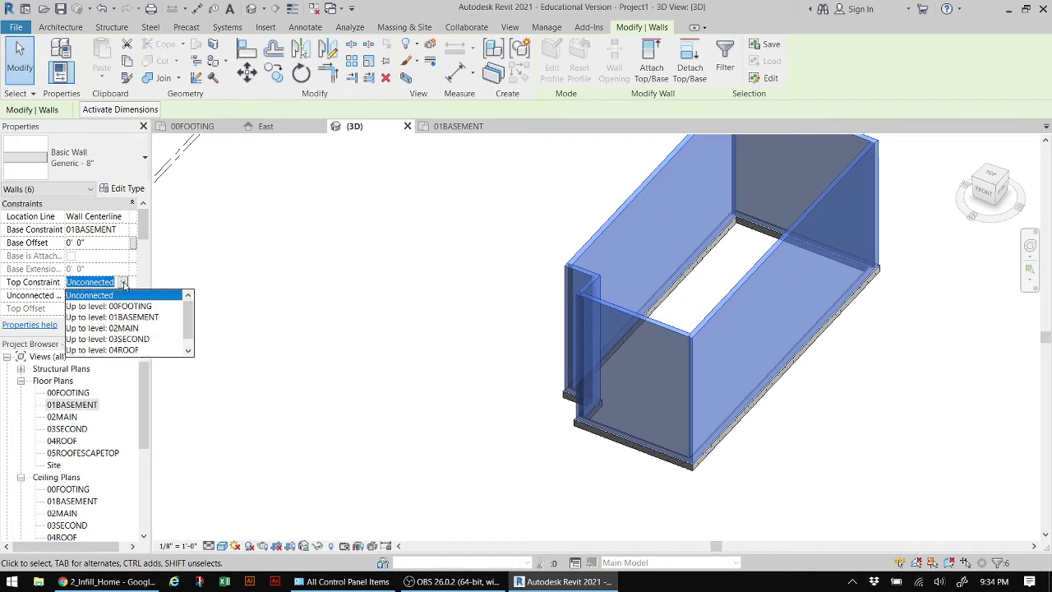
{"action": "left_click", "coordinate": [134, 329]}
{"action": "left_click", "coordinate": [131, 327]}
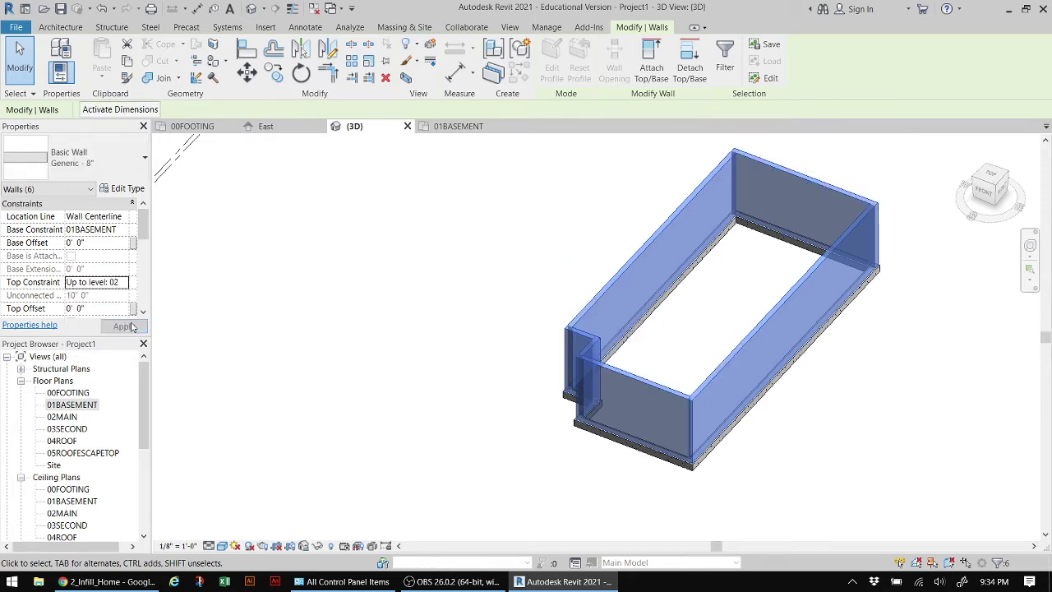
{"action": "left_click", "coordinate": [431, 423]}
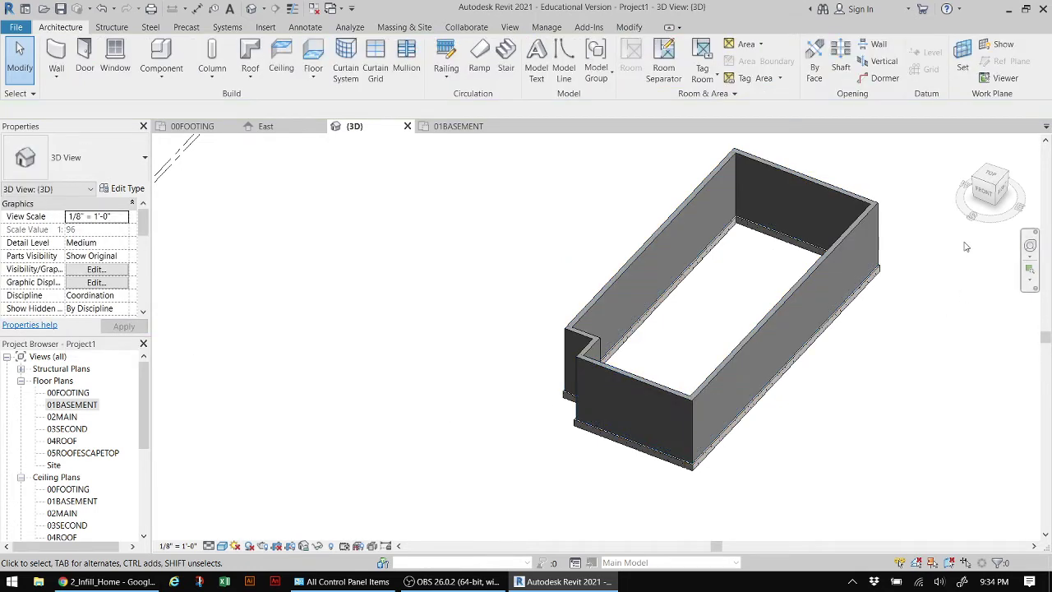
- Inspect the basement in 3D, open the 02MAIN floor plan and set its underlay base level to 01BASEMENT
{"action": "mouse_move", "coordinate": [999, 198]}
{"action": "left_mouse_down"}
{"action": "mouse_move", "coordinate": [1029, 194]}
{"action": "mouse_move", "coordinate": [989, 215]}
{"action": "left_mouse_up"}
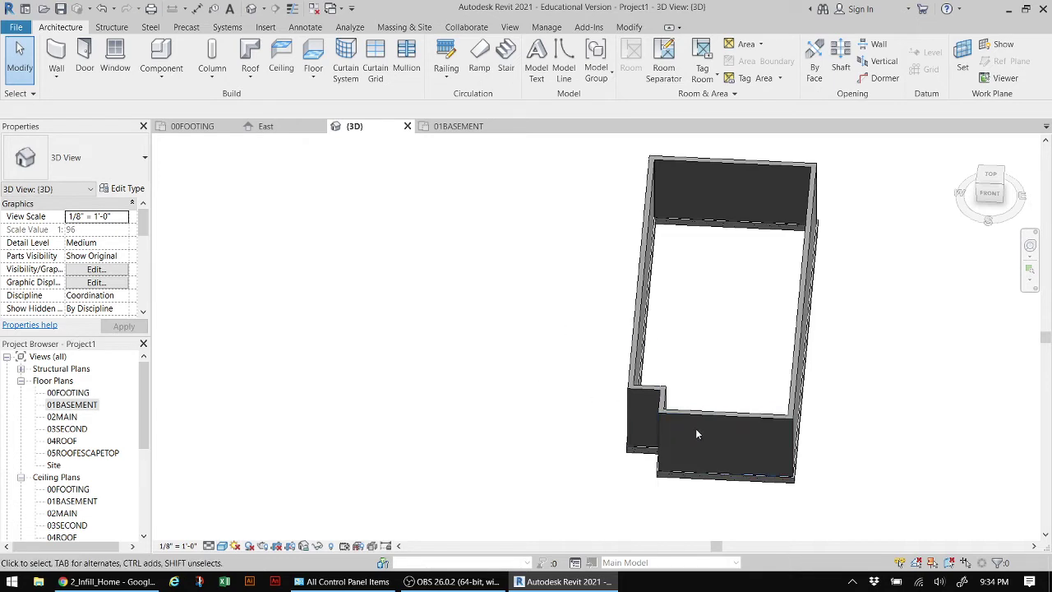
{"action": "middle_click_drag", "start_coordinate": [744, 411], "coordinate": [521, 404]}
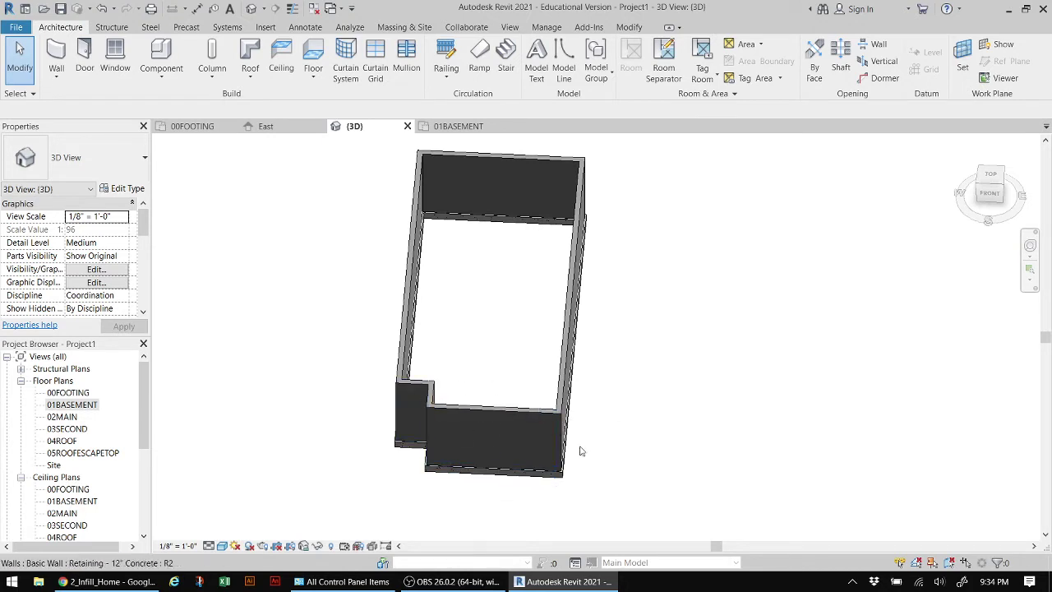
{"action": "double_click", "coordinate": [63, 417]}
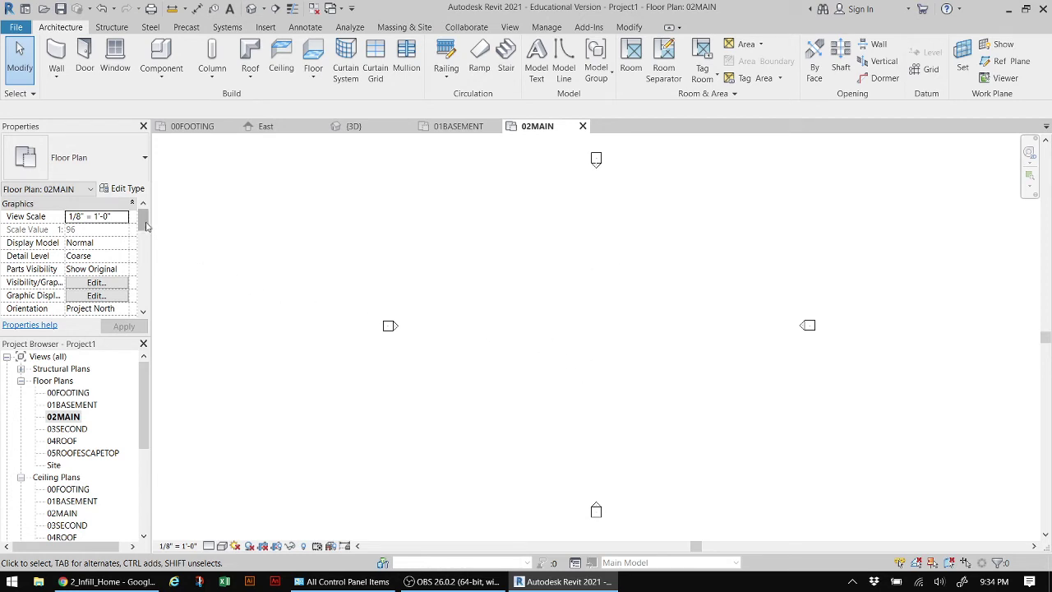
{"action": "left_click_drag", "start_coordinate": [144, 225], "coordinate": [143, 261]}
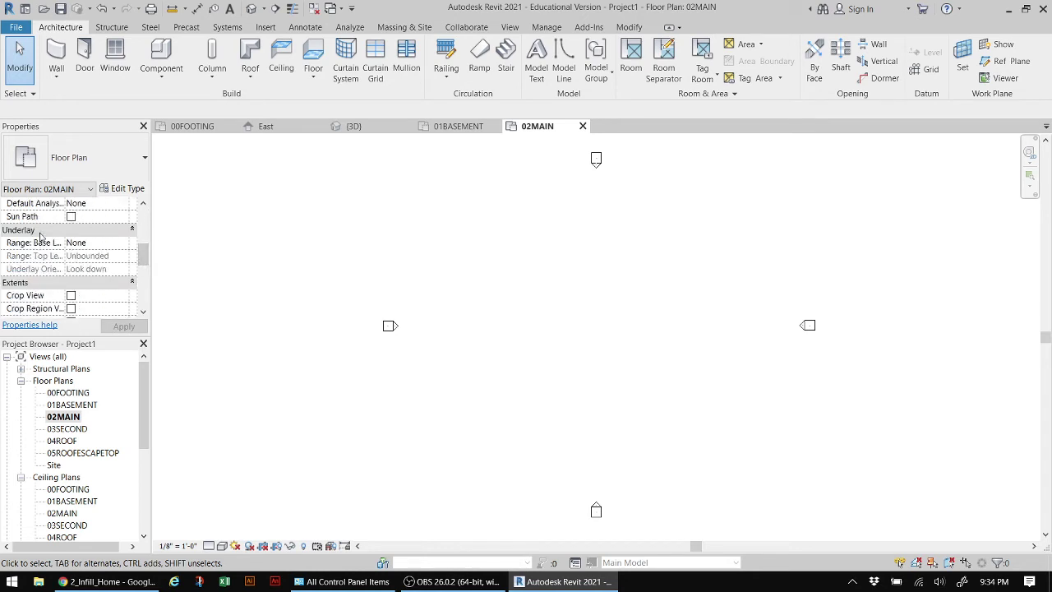
{"action": "left_click", "coordinate": [99, 242]}
{"action": "left_click", "coordinate": [110, 242]}
{"action": "left_click", "coordinate": [122, 243]}
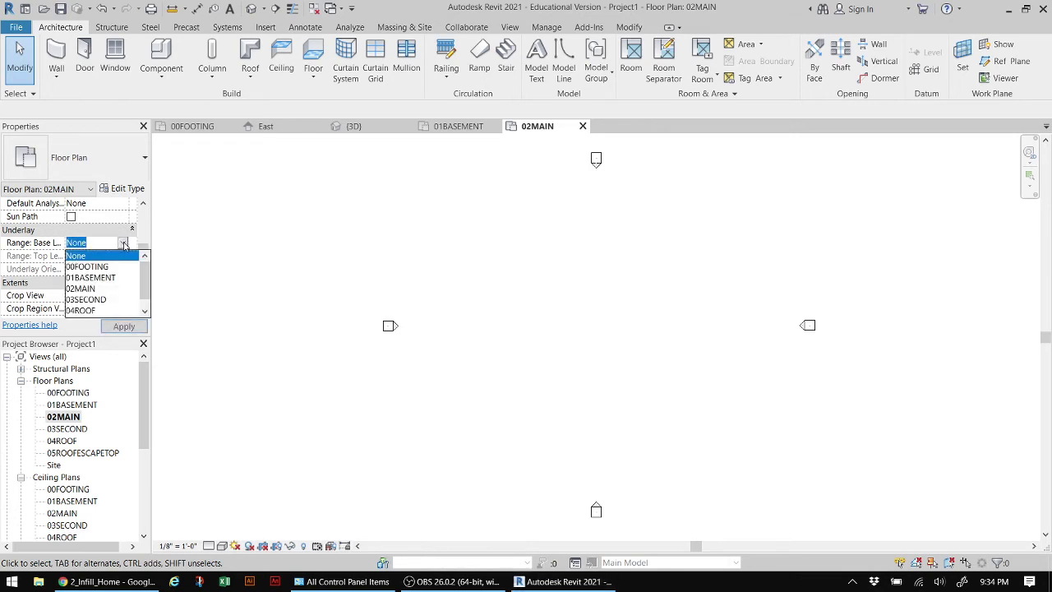
{"action": "left_click", "coordinate": [90, 277]}
{"action": "left_click", "coordinate": [124, 326]}
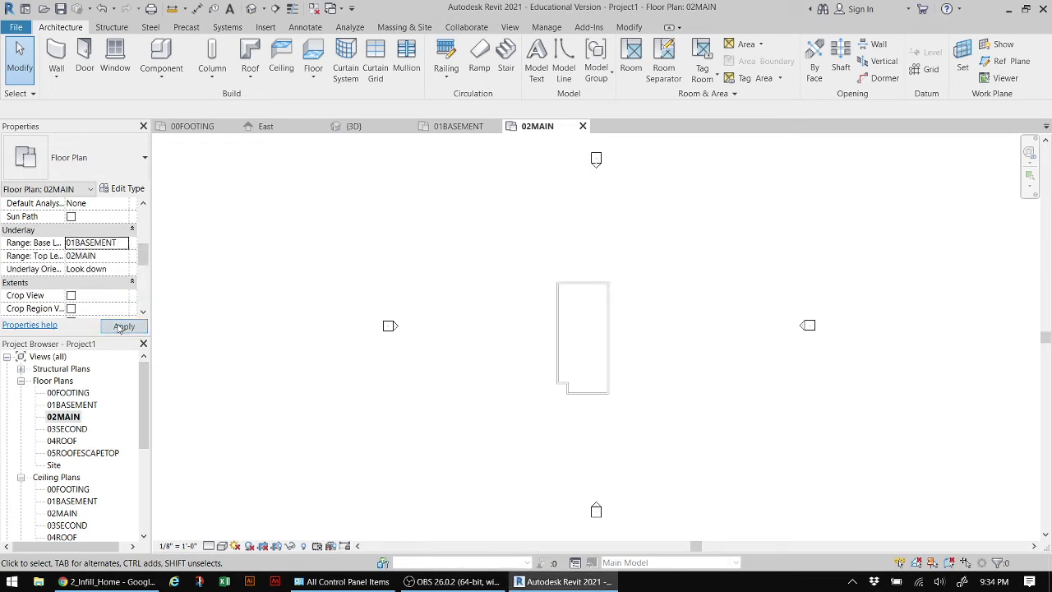
{"action": "scroll", "coordinate": [588, 370], "scroll_direction": "up", "scroll_amount": 4}
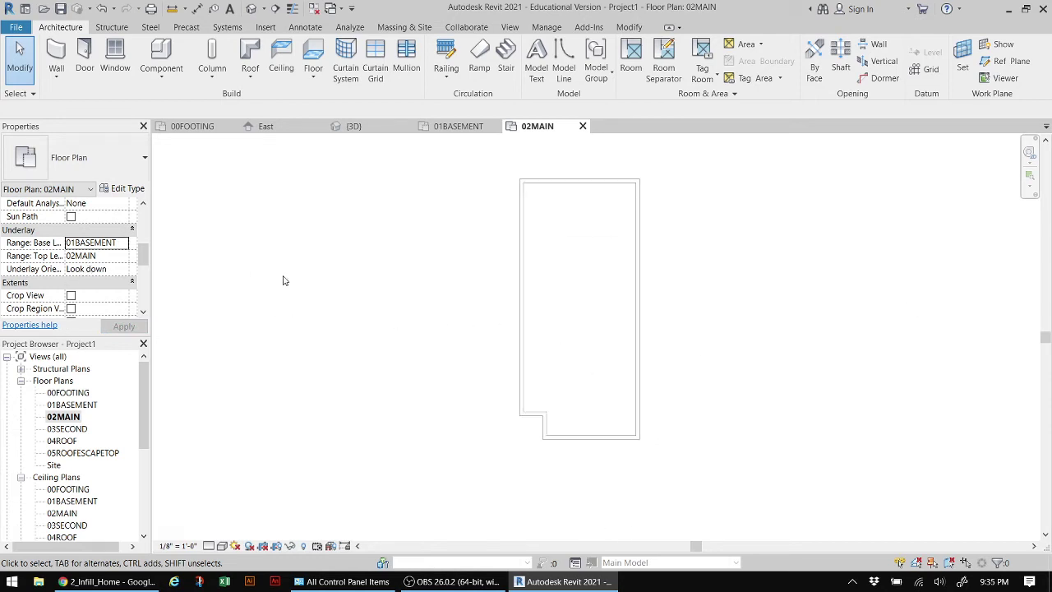
{"action": "middle_click_drag", "start_coordinate": [563, 272], "coordinate": [531, 298]}
{"action": "scroll", "coordinate": [526, 287], "scroll_direction": "up", "scroll_amount": 1}
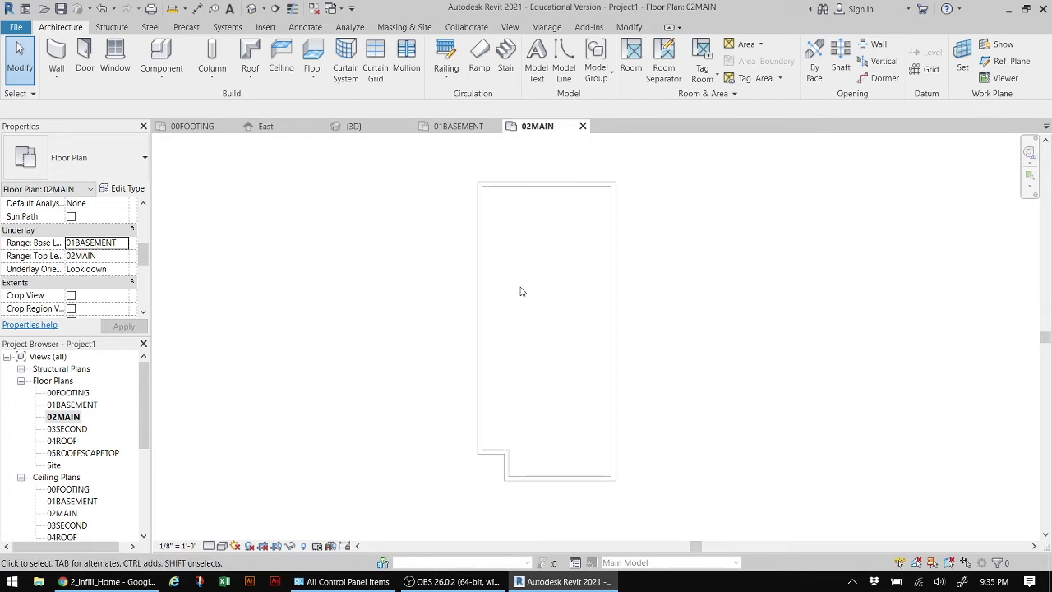
- Switch to the 2_Infill_Home brief in Chrome and look up the wall type required for the 02Main level
{"action": "left_click", "coordinate": [107, 581]}
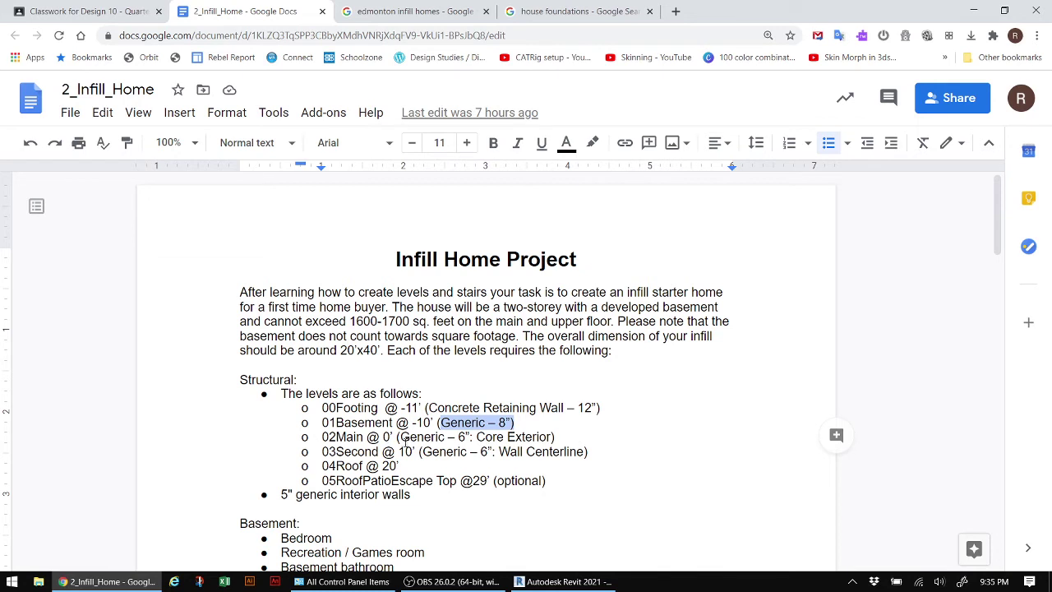
{"action": "left_click_drag", "start_coordinate": [401, 437], "coordinate": [467, 437]}
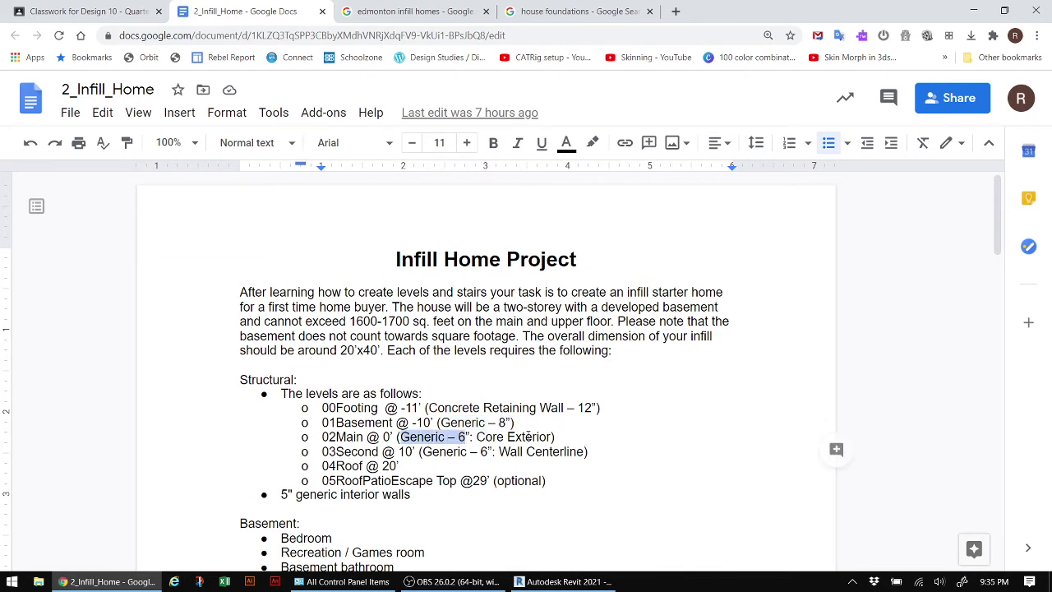
- Check the brief's location line for 02Main, switch to Revit and set new walls to Generic - 6" with height up to 03SECOND
{"action": "left_click_drag", "start_coordinate": [476, 437], "coordinate": [549, 437]}
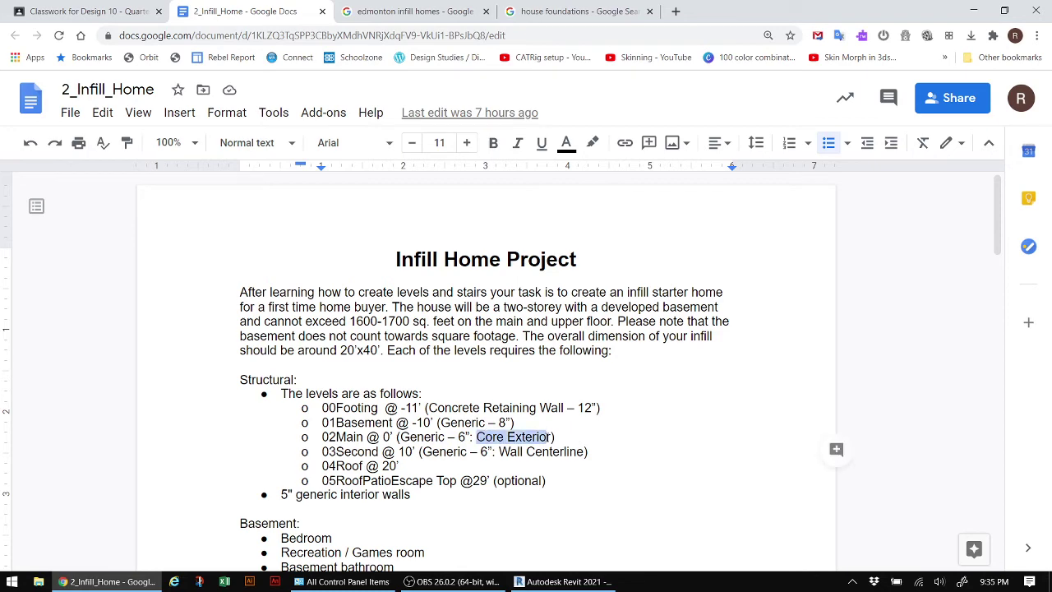
{"action": "left_click", "coordinate": [559, 582]}
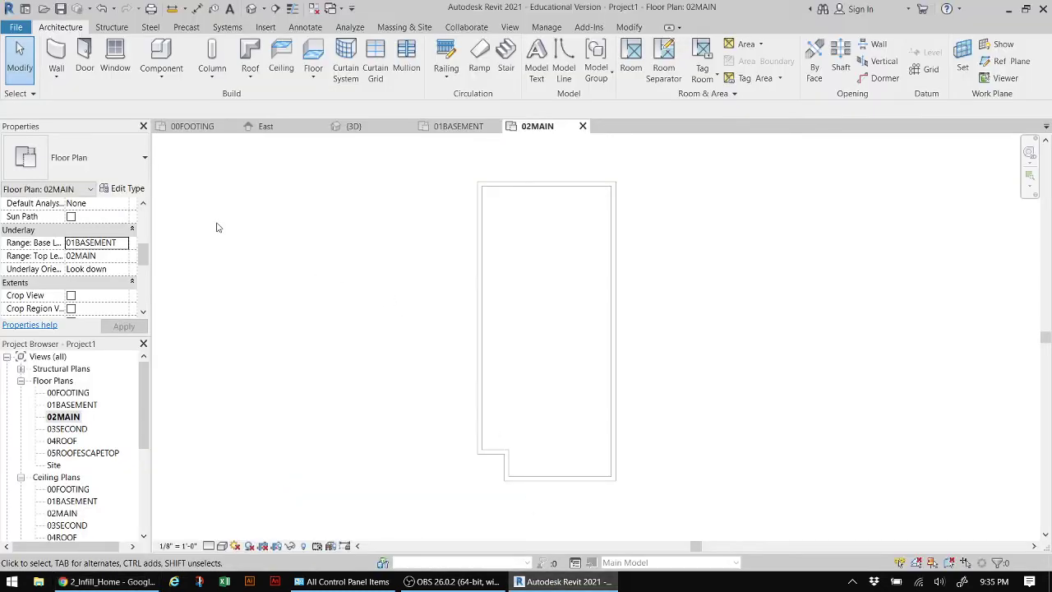
{"action": "left_click", "coordinate": [56, 58]}
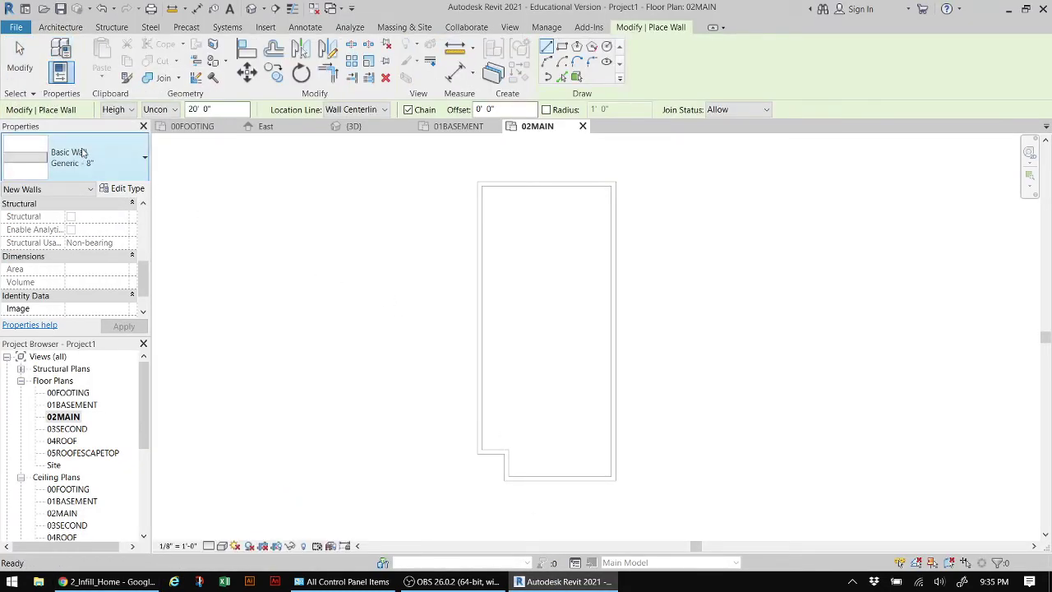
{"action": "left_click", "coordinate": [82, 154]}
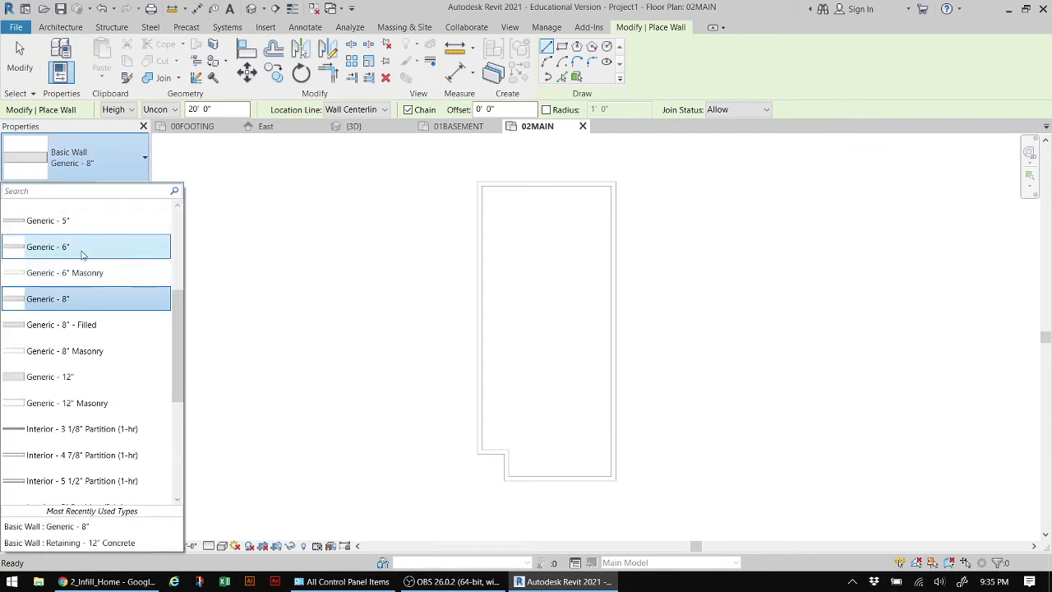
{"action": "left_click", "coordinate": [82, 249]}
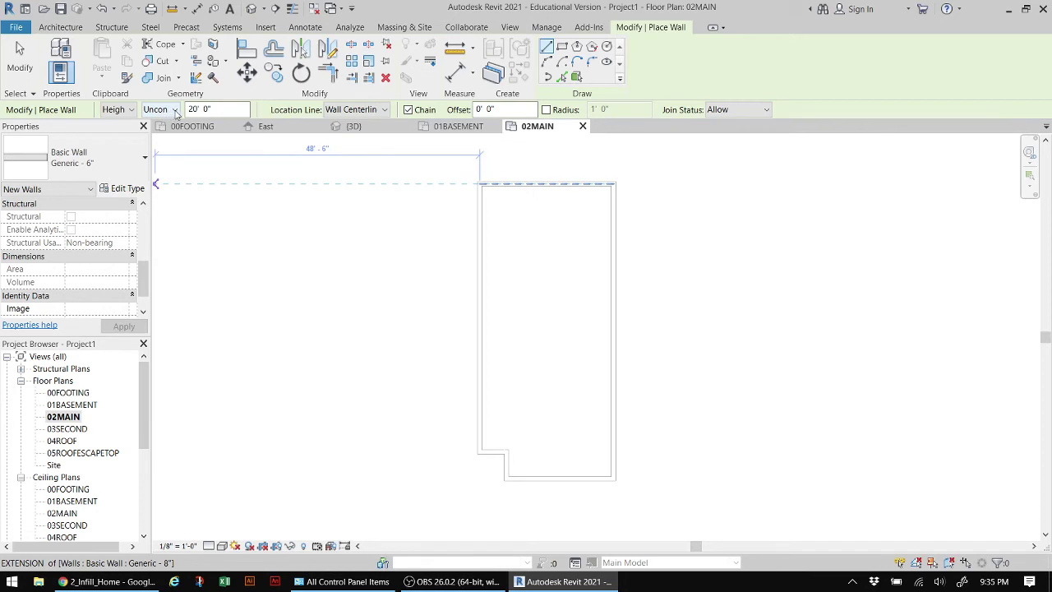
{"action": "left_click", "coordinate": [175, 110]}
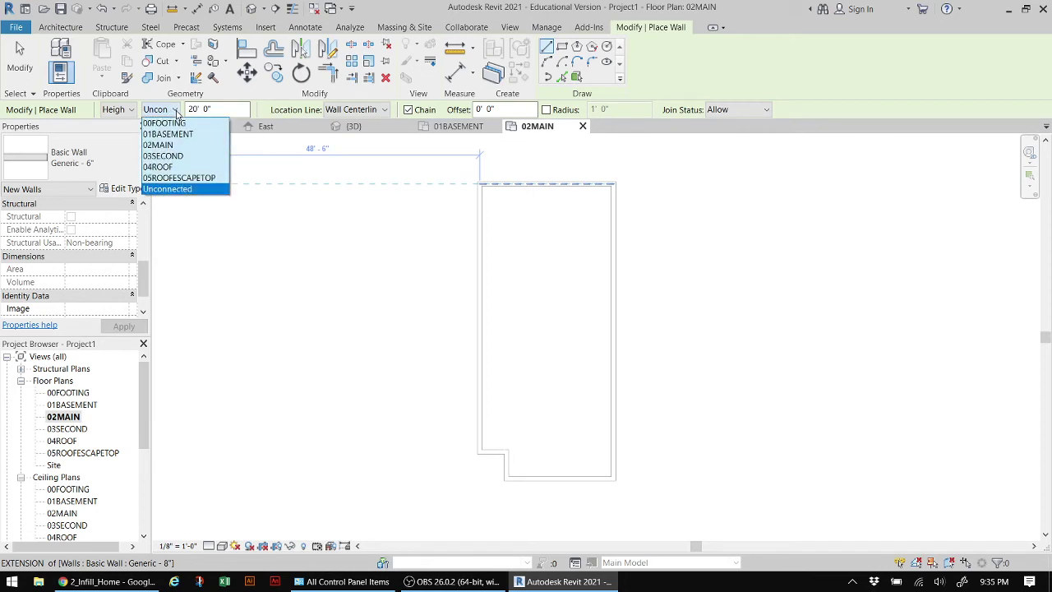
{"action": "left_click", "coordinate": [178, 157]}
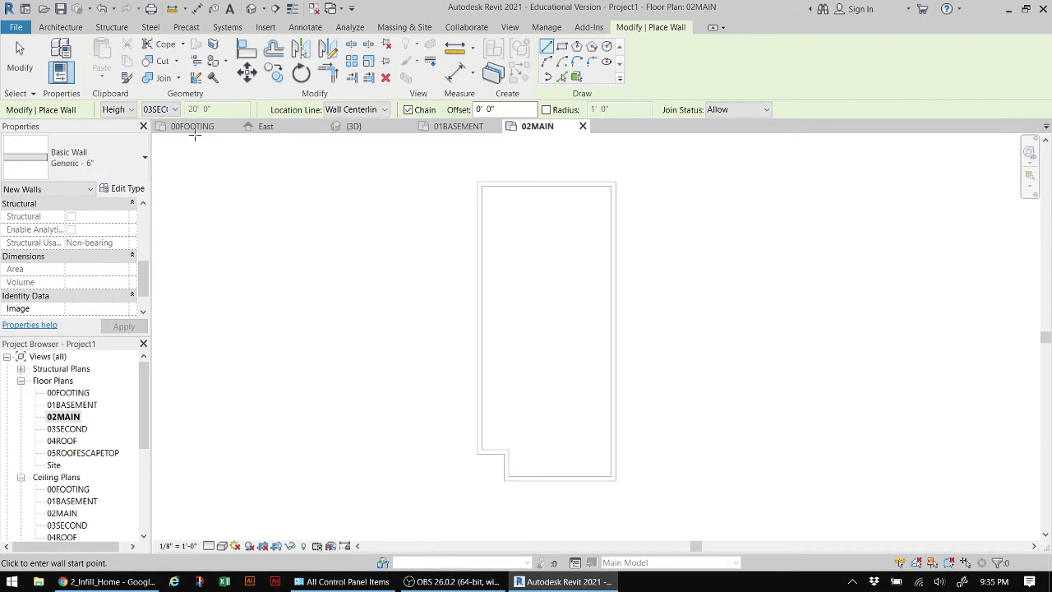
- Try two wall-centerline walls along the upper and left basement walls, the left one about 25' 6" long
{"action": "scroll", "coordinate": [519, 185], "scroll_direction": "up", "scroll_amount": 3}
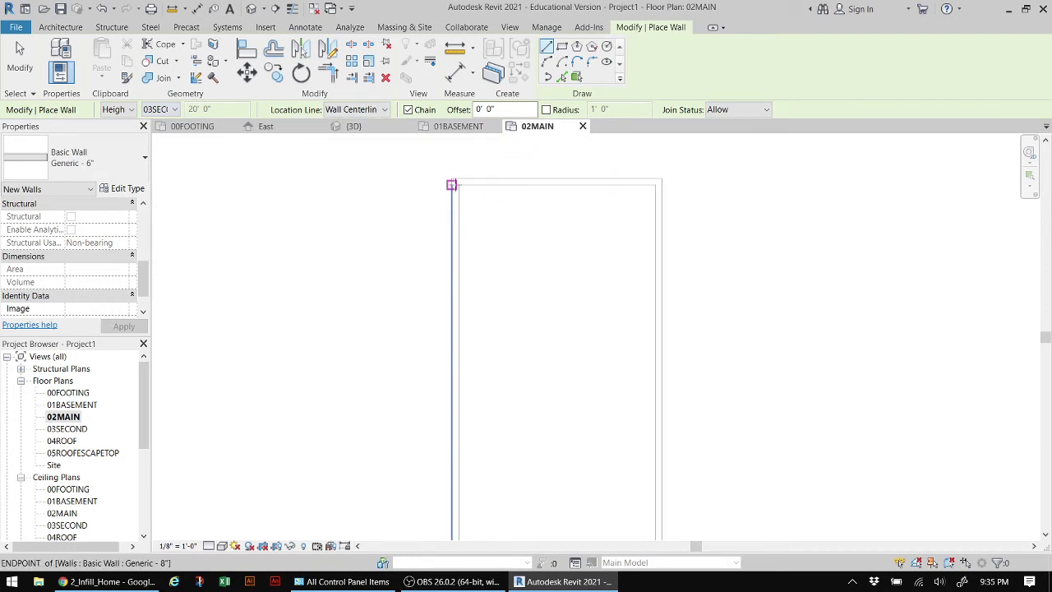
{"action": "left_click", "coordinate": [451, 184]}
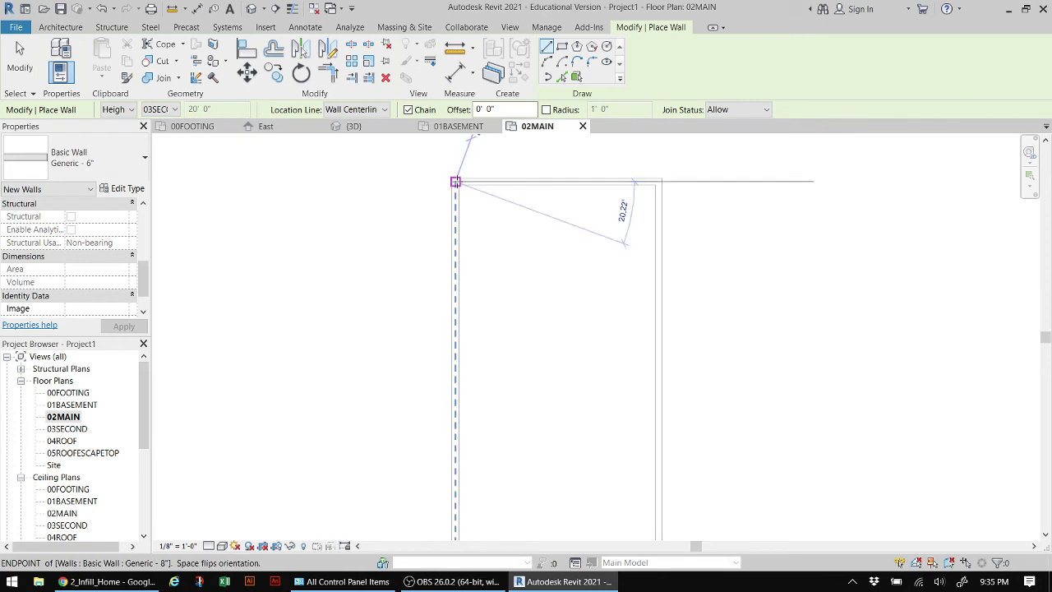
{"action": "left_click", "coordinate": [661, 177]}
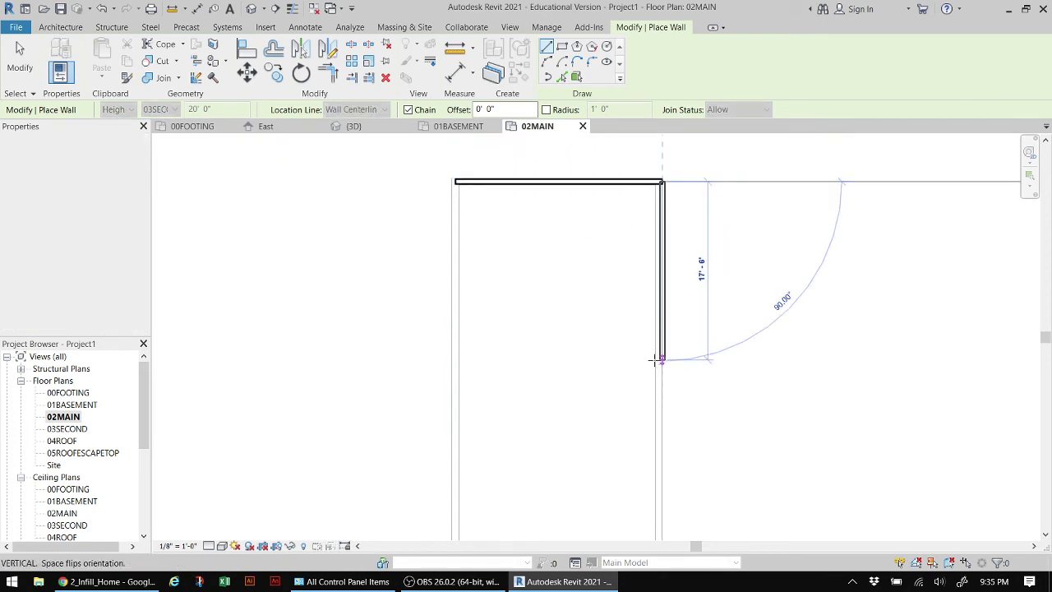
{"action": "key", "text": "Escape"}
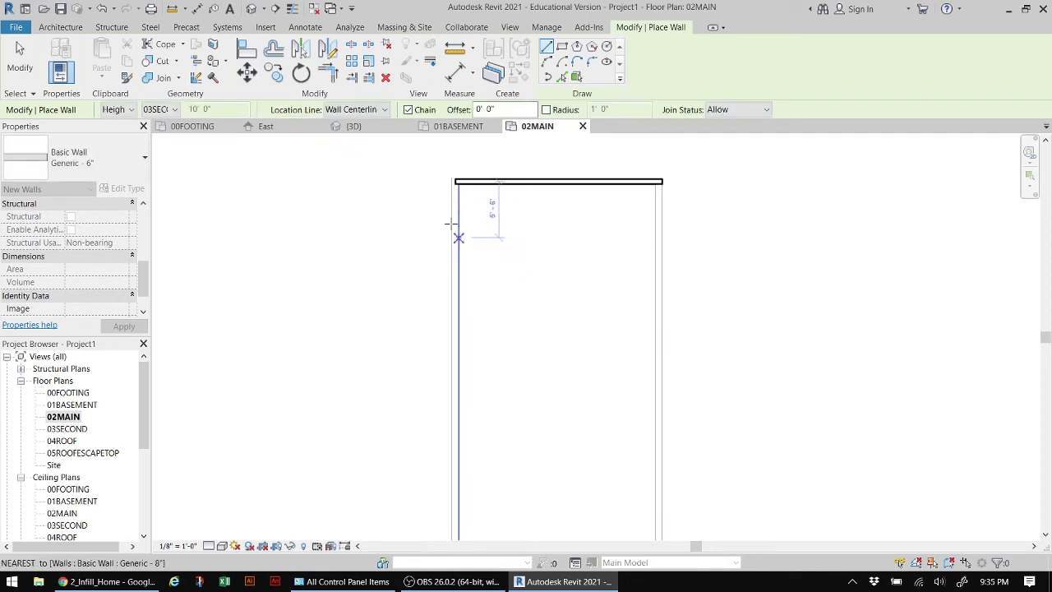
{"action": "left_click", "coordinate": [454, 181]}
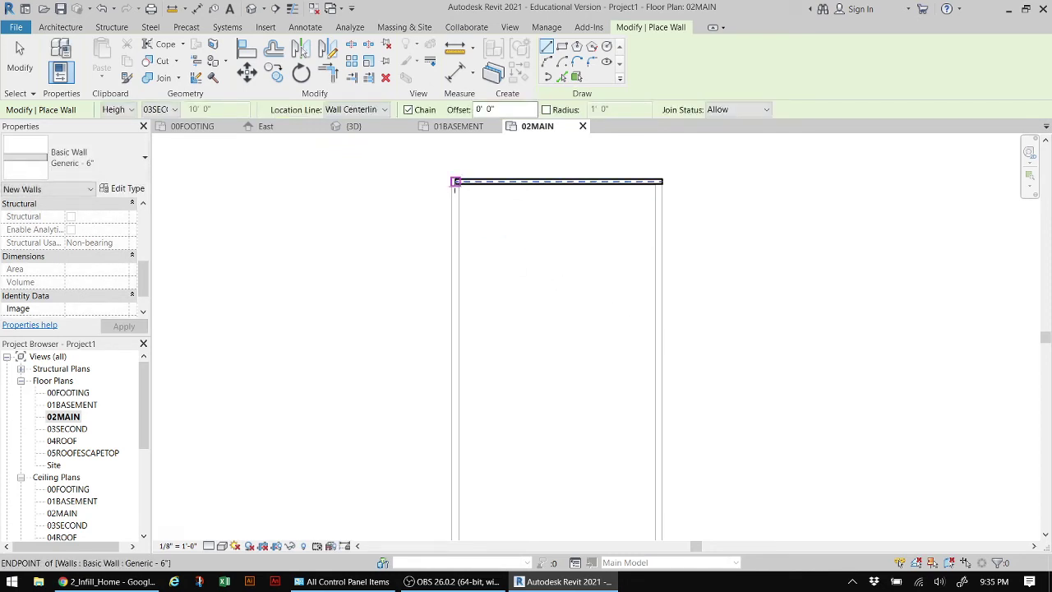
{"action": "left_click", "coordinate": [448, 440]}
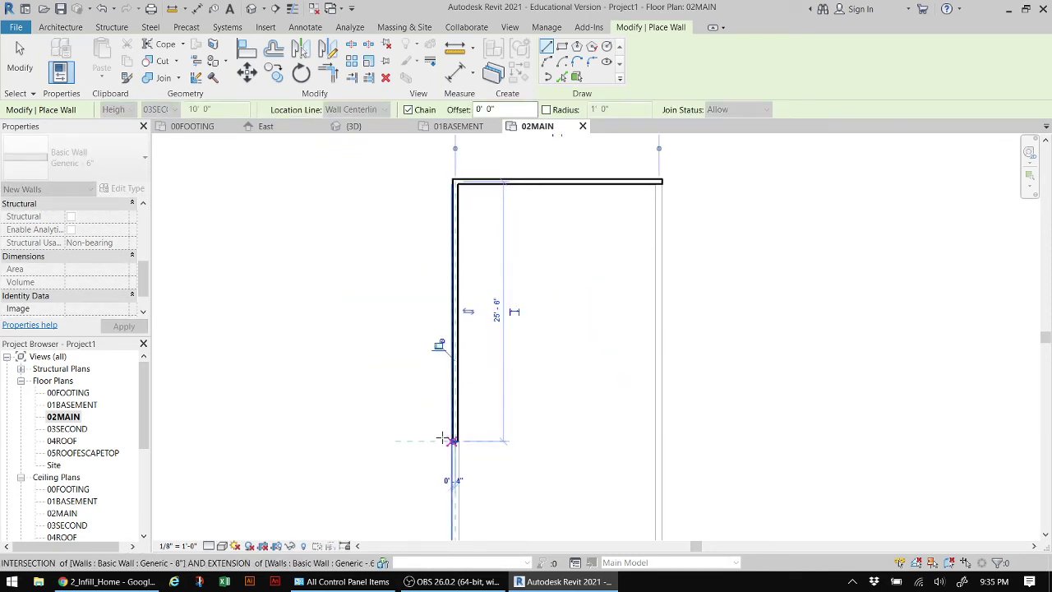
{"action": "key", "text": "Escape"}
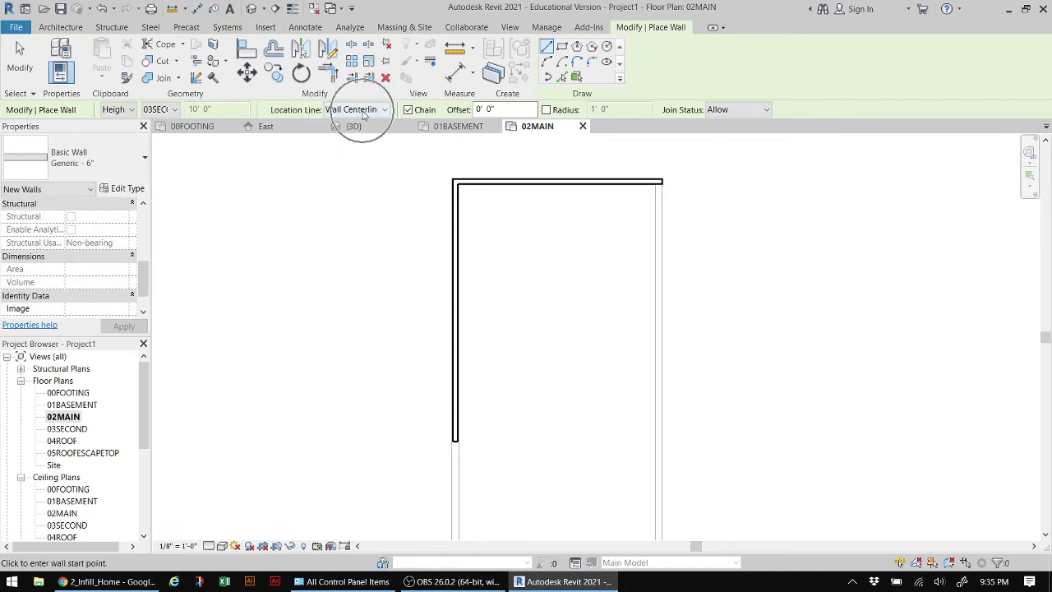
- Inspect how the two trial Generic - 6" walls sit on the basement walls in the default 3D view, and delete both
{"action": "left_click", "coordinate": [252, 8]}
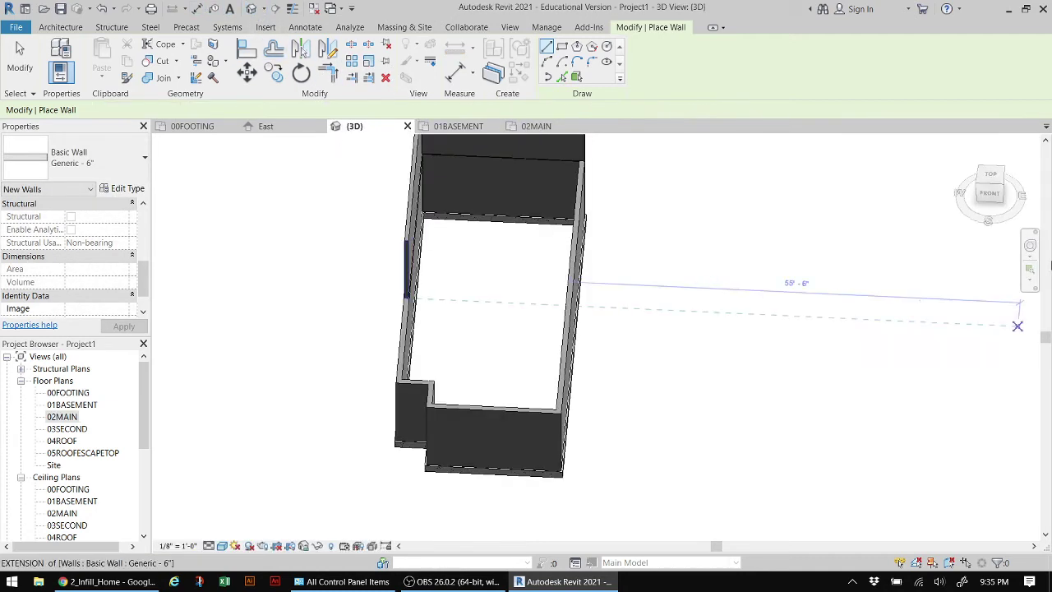
{"action": "left_click_drag", "start_coordinate": [992, 191], "coordinate": [751, 181]}
{"action": "middle_click_drag", "start_coordinate": [750, 182], "coordinate": [676, 153], "text": "shift"}
{"action": "scroll", "coordinate": [969, 263], "scroll_direction": "up", "scroll_amount": 3}
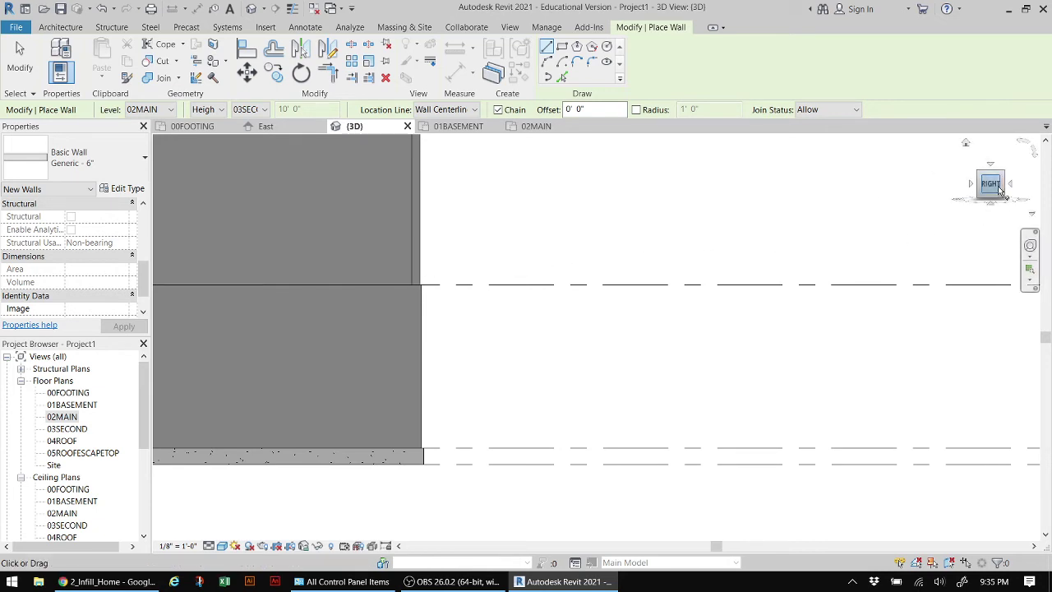
{"action": "left_click_drag", "start_coordinate": [986, 183], "coordinate": [939, 199]}
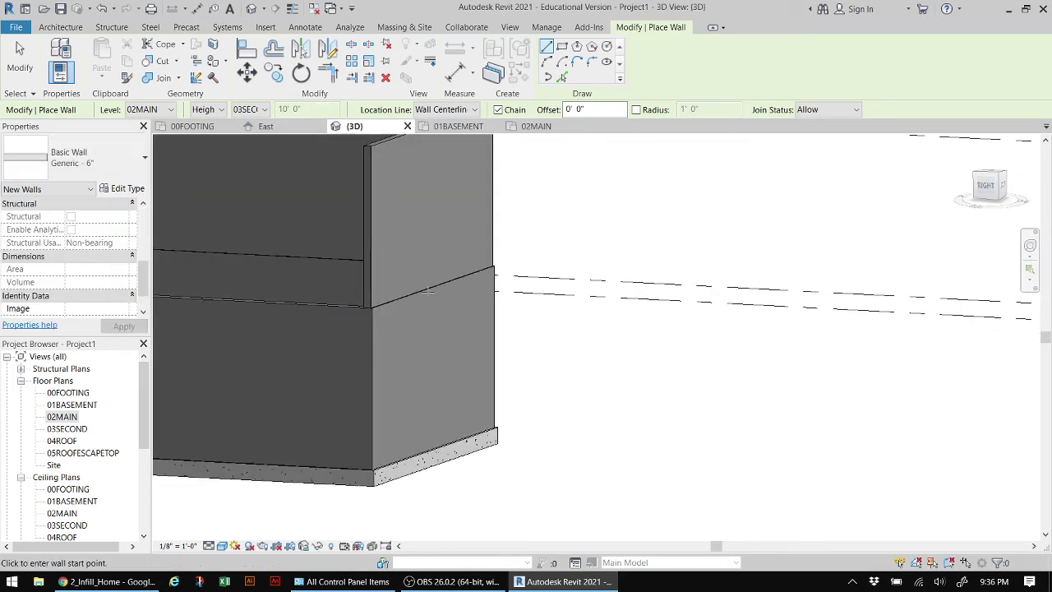
{"action": "left_click", "coordinate": [31, 56]}
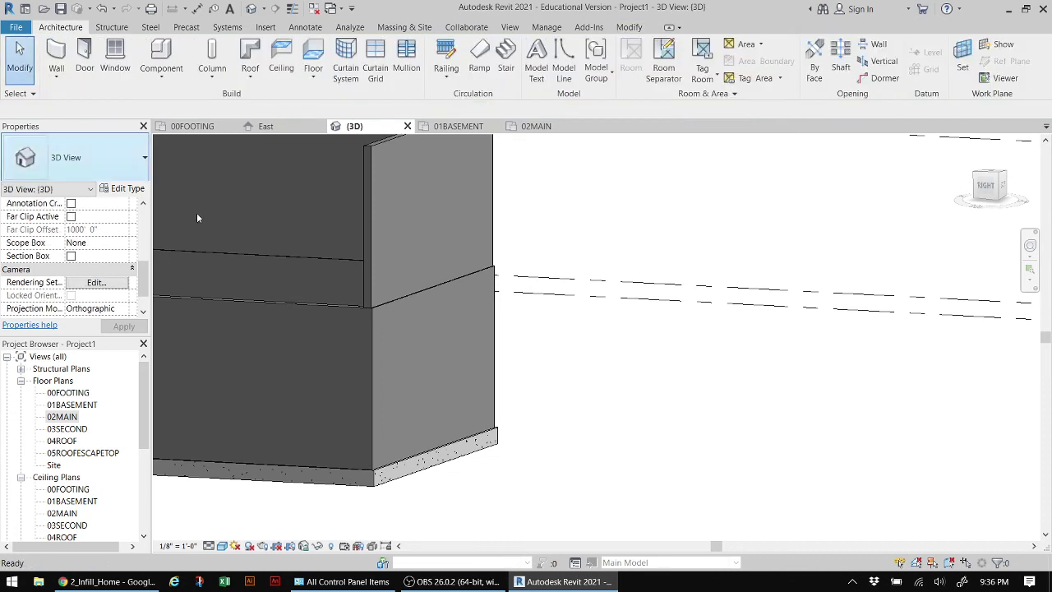
{"action": "left_click", "coordinate": [386, 228]}
{"action": "key", "text": "Escape"}
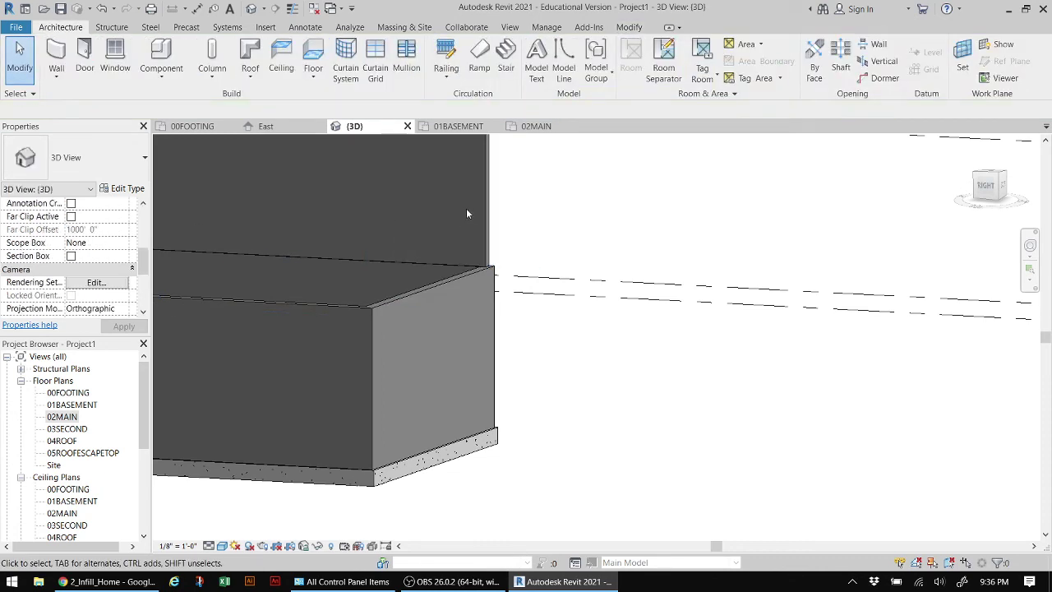
{"action": "left_click", "coordinate": [486, 213]}
{"action": "key", "text": "Delete"}
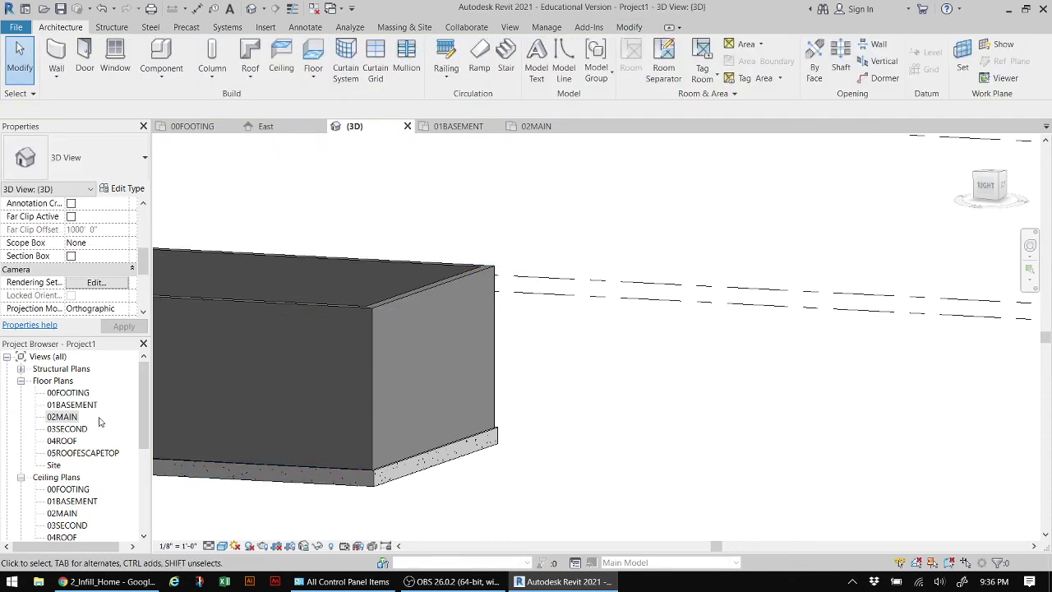
- Reopen the 02MAIN floor plan and start a wall with its location line set to Core Face: Exterior
{"action": "double_click", "coordinate": [63, 417]}
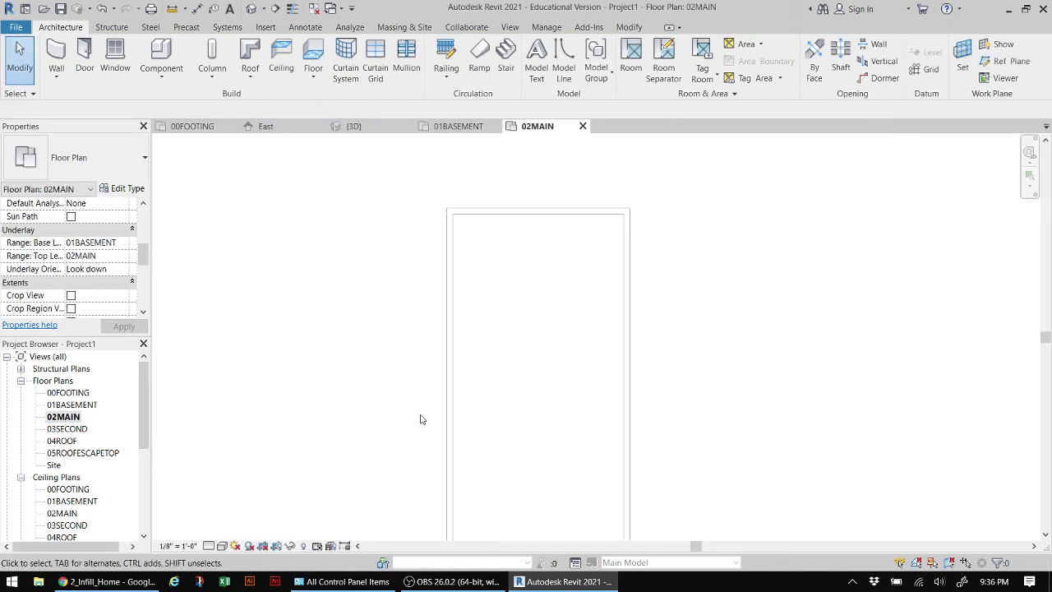
{"action": "middle_click_drag", "start_coordinate": [464, 422], "coordinate": [515, 347]}
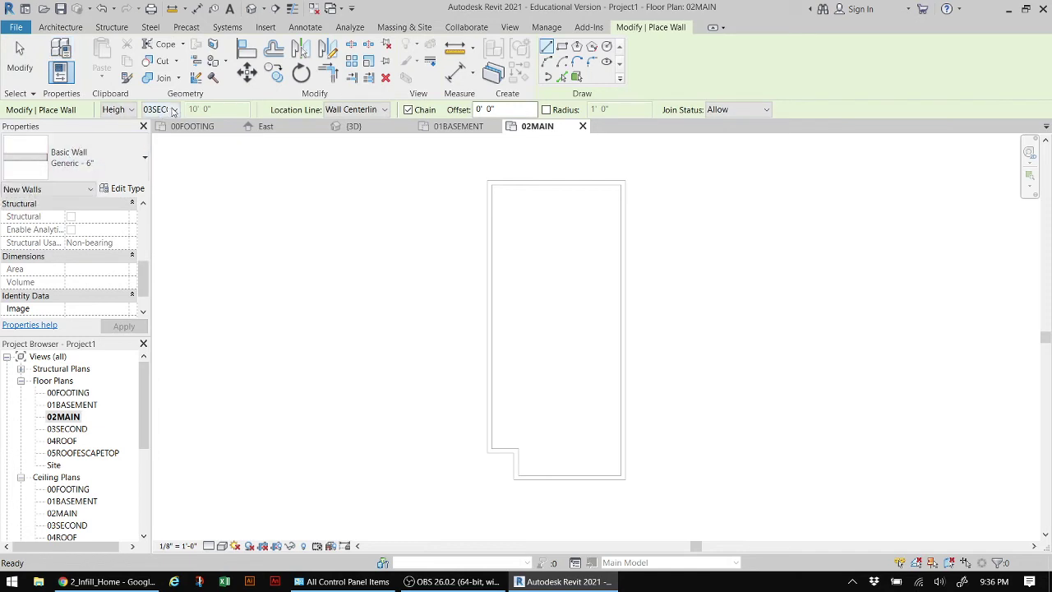
{"action": "left_click", "coordinate": [385, 112]}
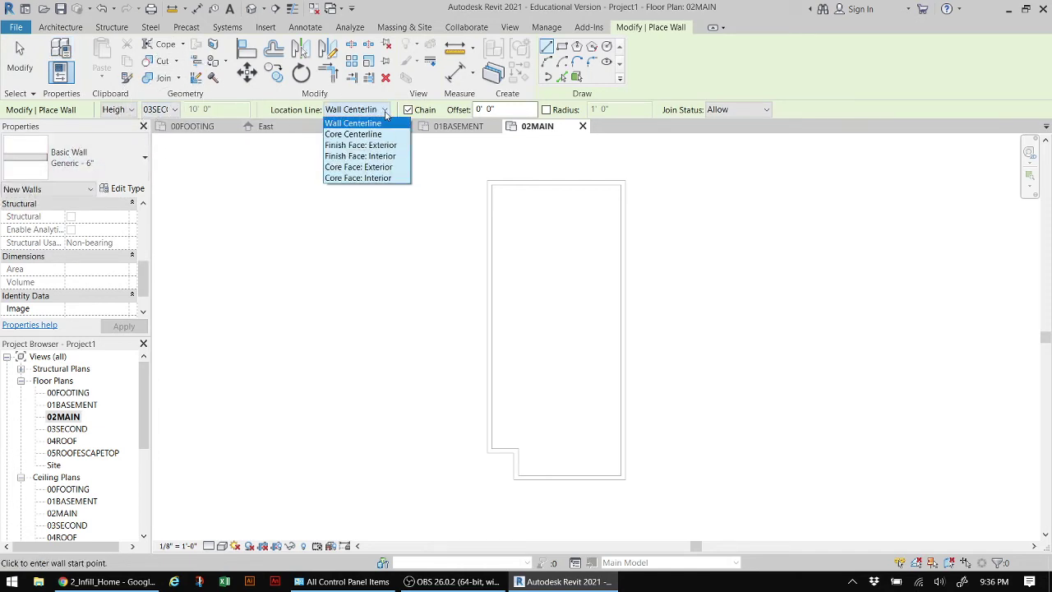
{"action": "left_click", "coordinate": [366, 169]}
- Draw a closed loop of Generic - 6" walls along the outer face of the basement walls, following the notch at the lower-left corner
{"action": "scroll", "coordinate": [584, 216], "scroll_direction": "up", "scroll_amount": 3}
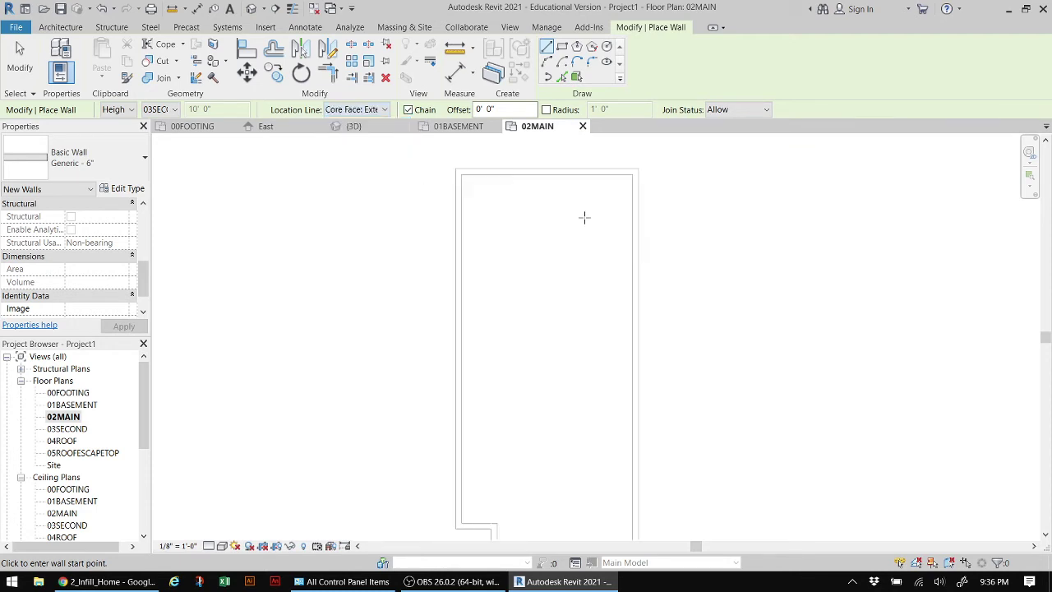
{"action": "left_click", "coordinate": [440, 164]}
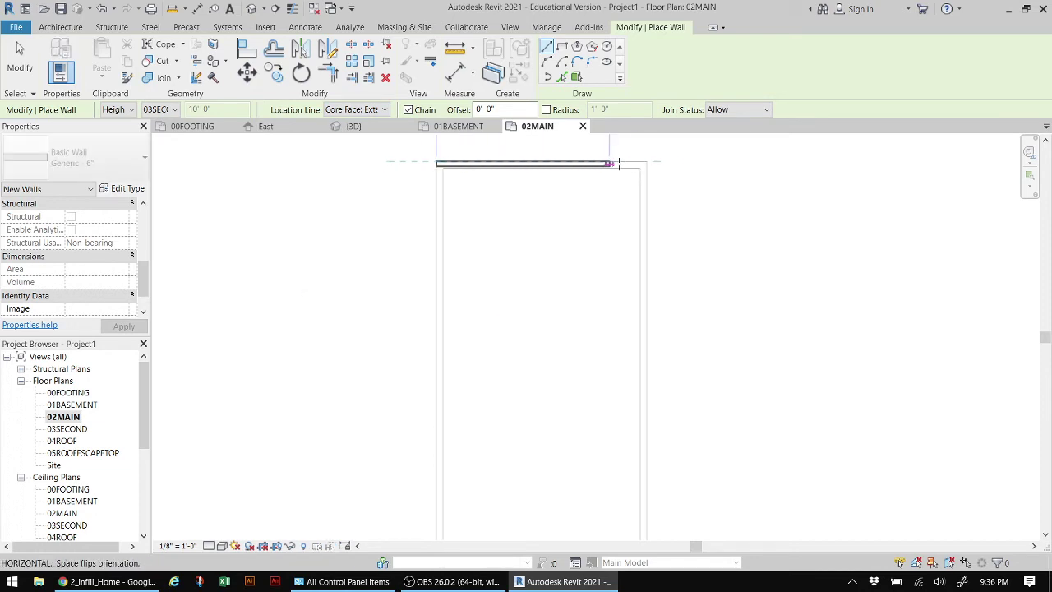
{"action": "left_click", "coordinate": [647, 162]}
{"action": "scroll", "coordinate": [669, 165], "scroll_direction": "down", "scroll_amount": 5, "text": "ctrl"}
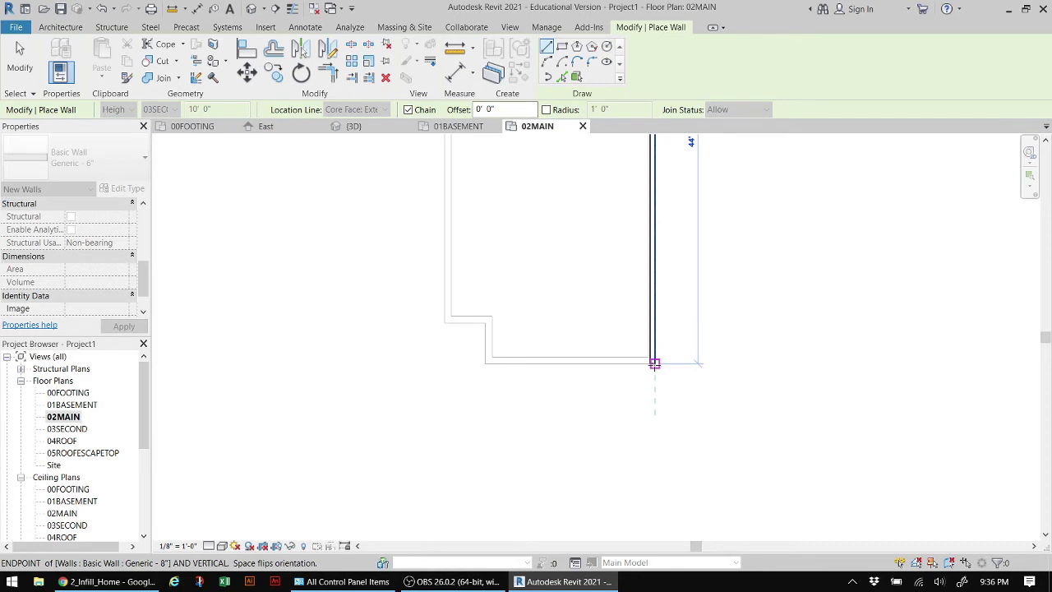
{"action": "left_click", "coordinate": [654, 363]}
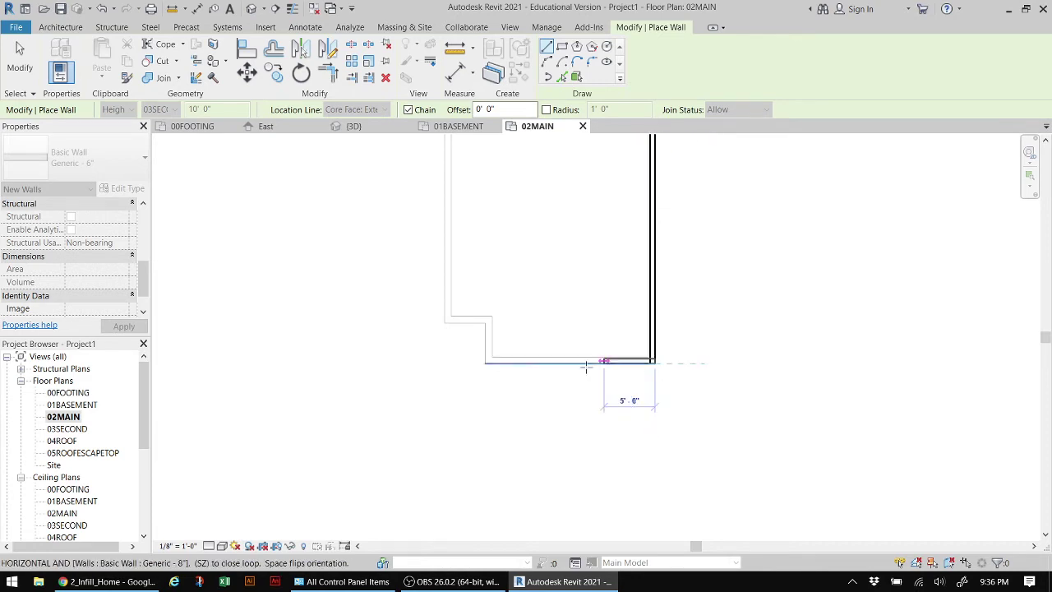
{"action": "left_click", "coordinate": [487, 361]}
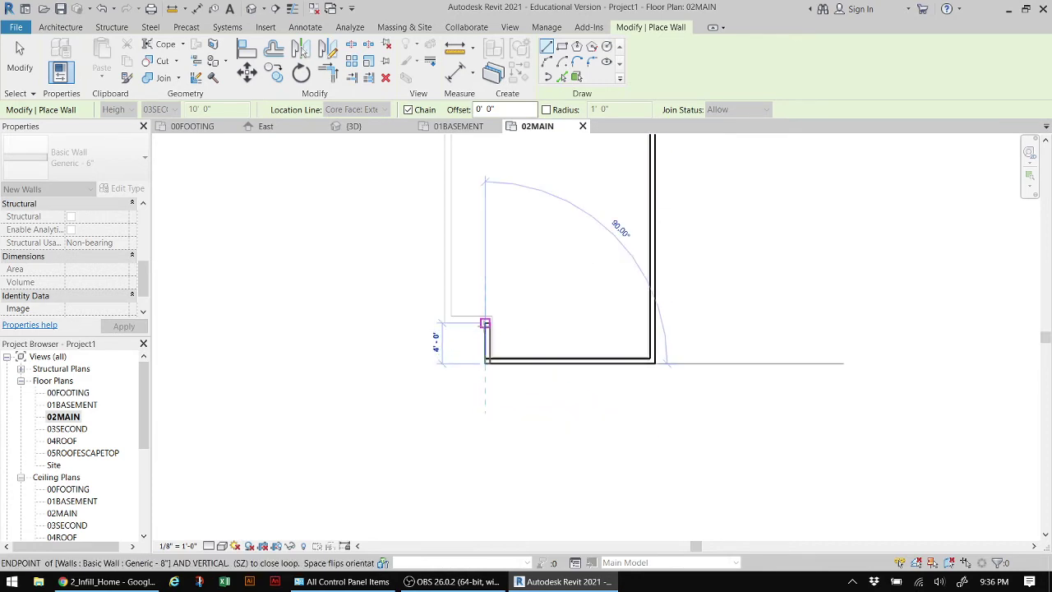
{"action": "left_click", "coordinate": [485, 323]}
{"action": "left_click", "coordinate": [449, 322]}
{"action": "scroll", "coordinate": [452, 320], "scroll_direction": "down", "scroll_amount": 3}
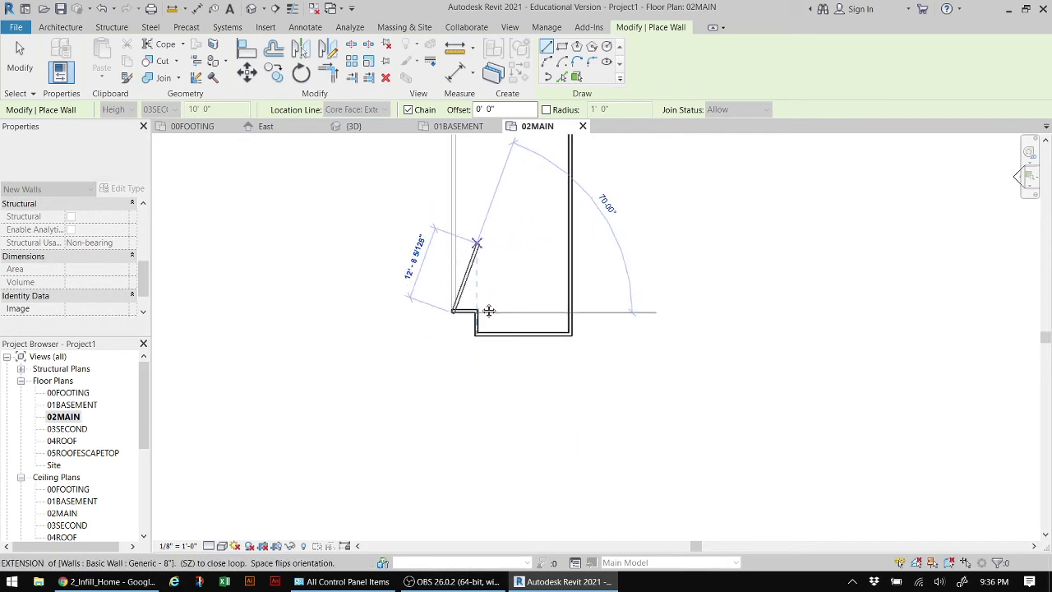
{"action": "middle_click_drag", "start_coordinate": [489, 310], "coordinate": [488, 497]}
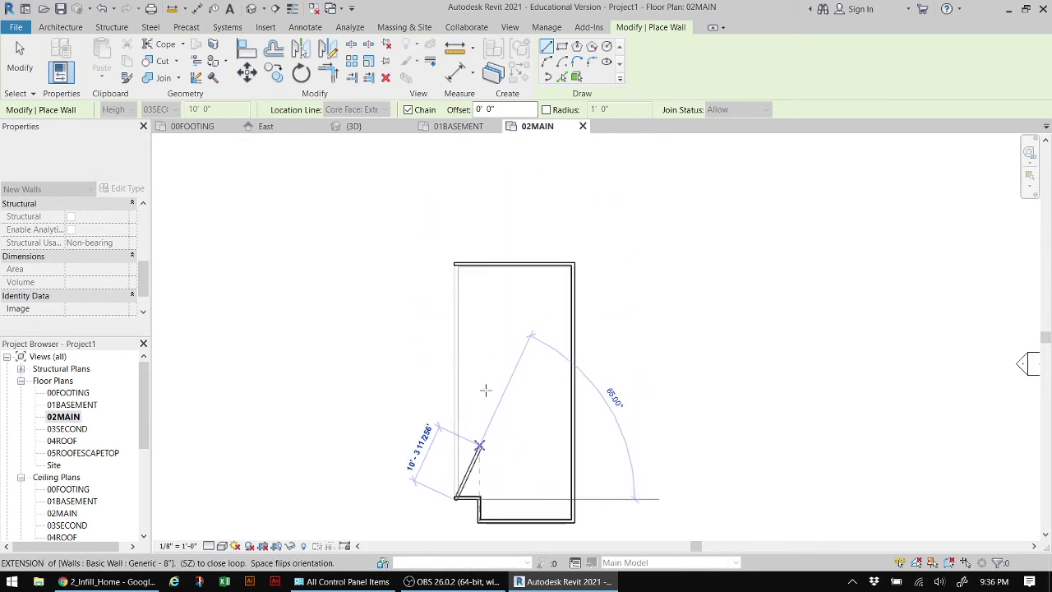
{"action": "left_click", "coordinate": [457, 267]}
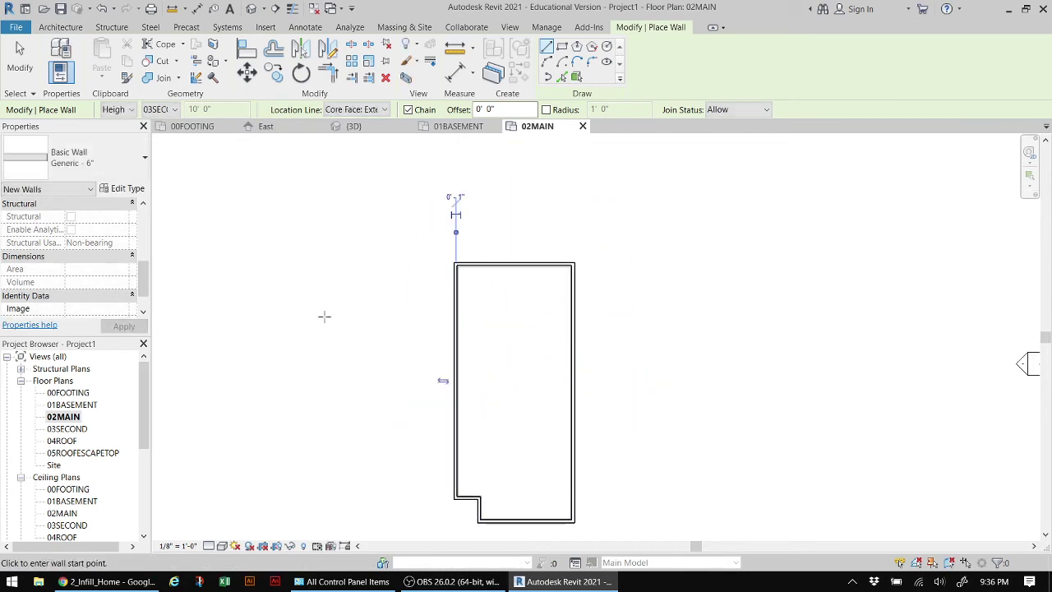
- Inspect the main-floor walls above the basement in the default 3D view, end the wall command and open the 03SECOND floor plan
{"action": "left_click", "coordinate": [250, 8]}
{"action": "scroll", "coordinate": [495, 385], "scroll_direction": "down", "scroll_amount": 5}
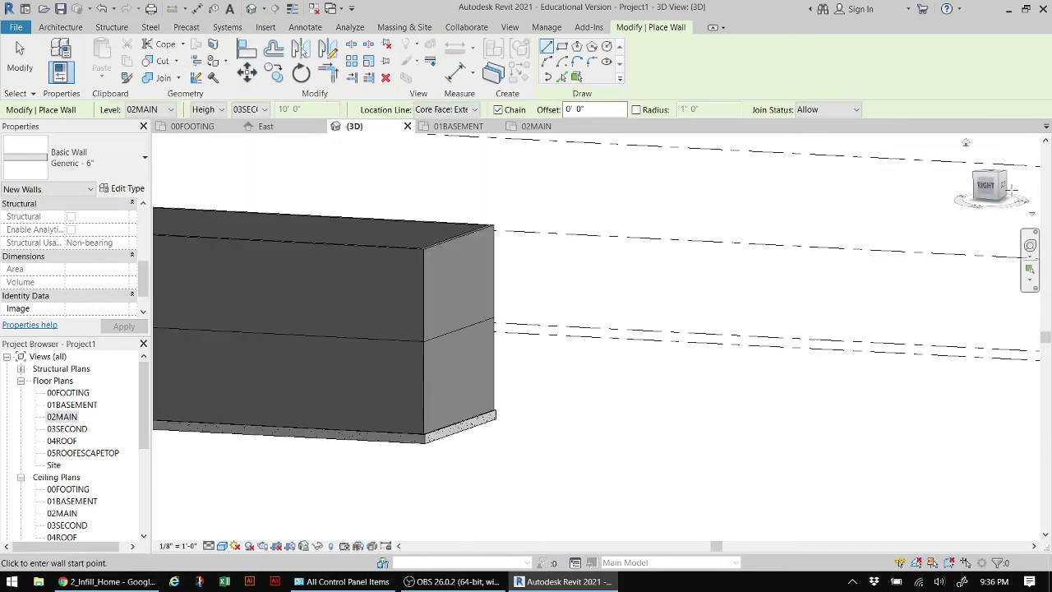
{"action": "mouse_move", "coordinate": [271, 213]}
{"action": "middle_mouse_down", "text": "shift"}
{"action": "mouse_move", "coordinate": [237, 192]}
{"action": "mouse_move", "coordinate": [357, 439]}
{"action": "middle_mouse_up", "text": "shift"}
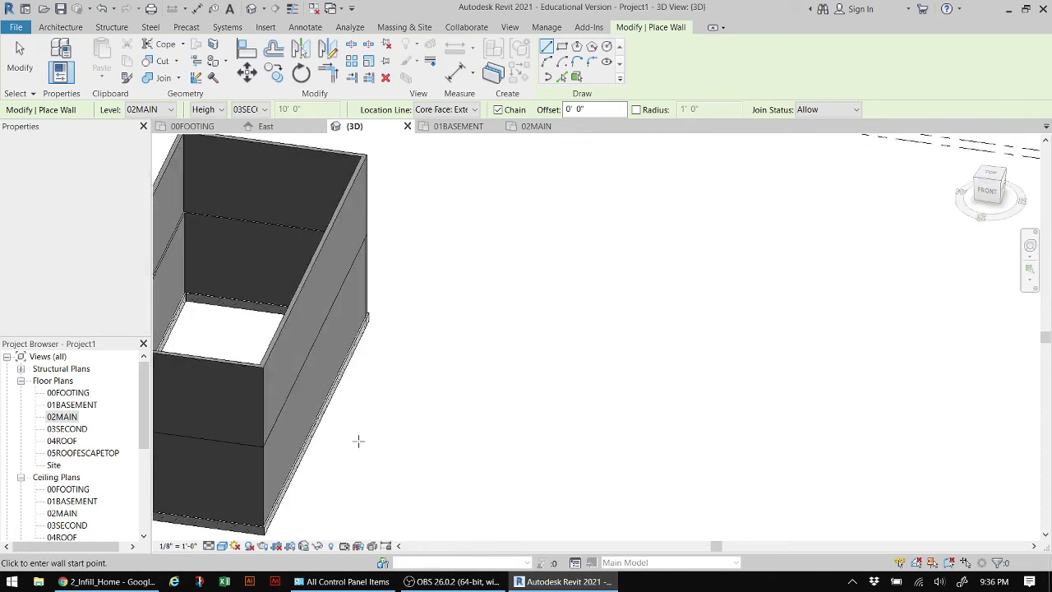
{"action": "middle_click_drag", "start_coordinate": [371, 387], "coordinate": [769, 366]}
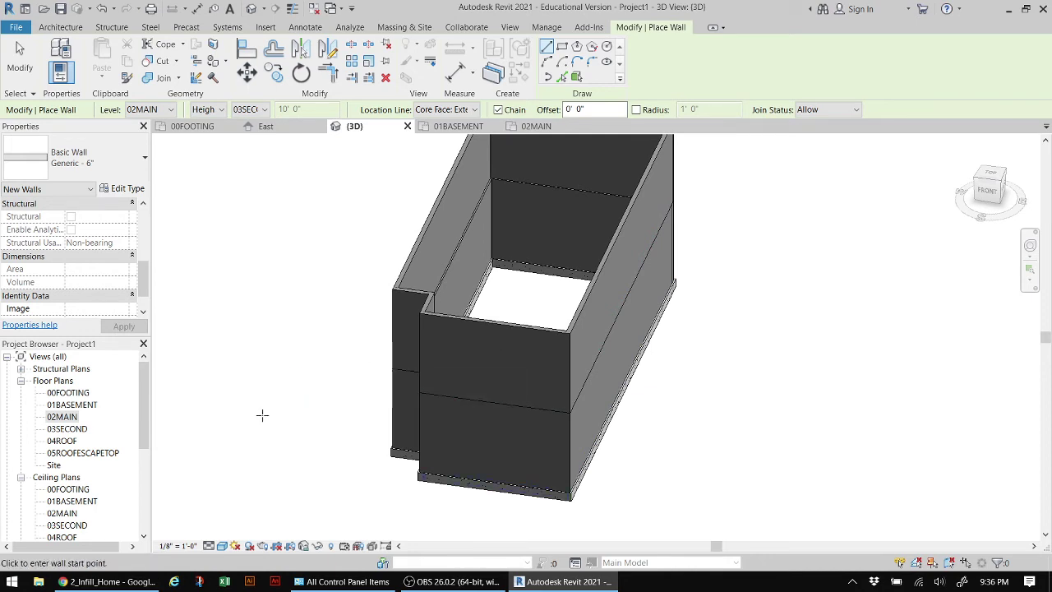
{"action": "key", "text": "Escape"}
{"action": "key", "text": "Escape"}
{"action": "double_click", "coordinate": [69, 429]}
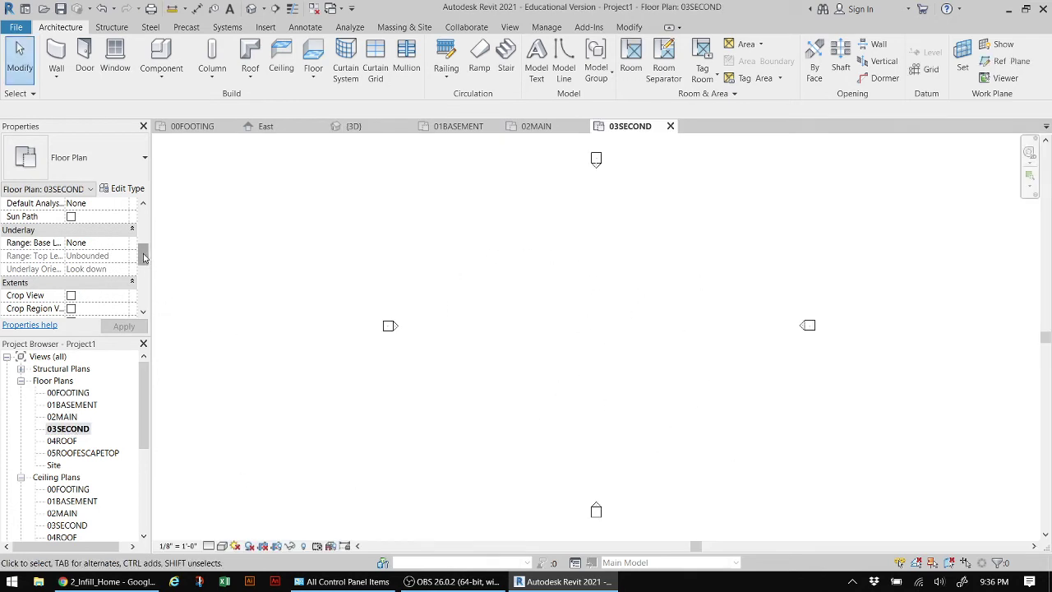
- Set the underlay's base level to 02MAIN in the 03SECOND floor plan so the main-floor walls show beneath it
{"action": "left_click_drag", "start_coordinate": [143, 257], "coordinate": [143, 254]}
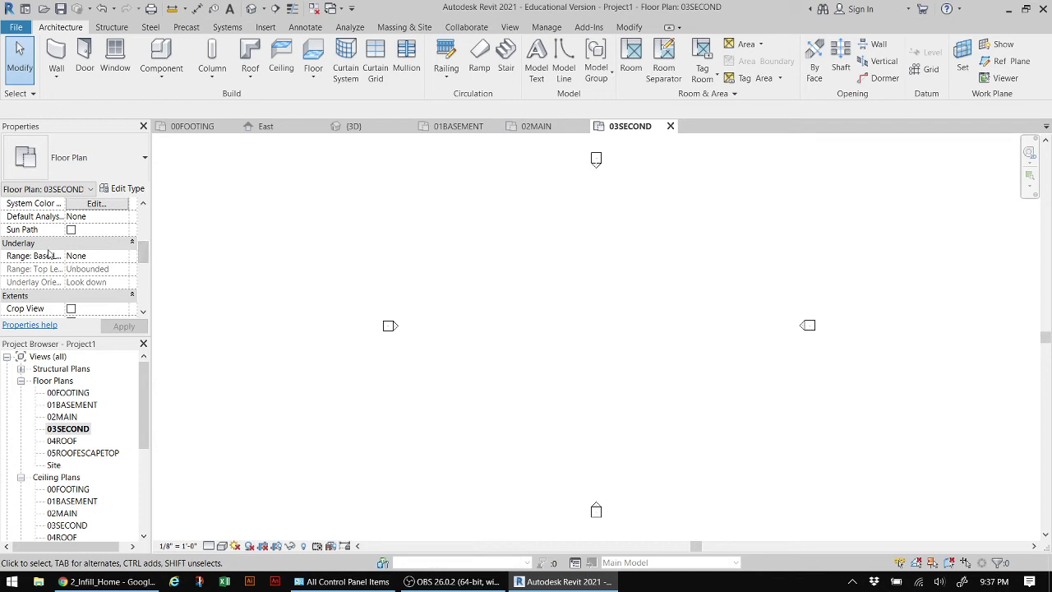
{"action": "left_click", "coordinate": [82, 256]}
{"action": "left_click", "coordinate": [123, 256]}
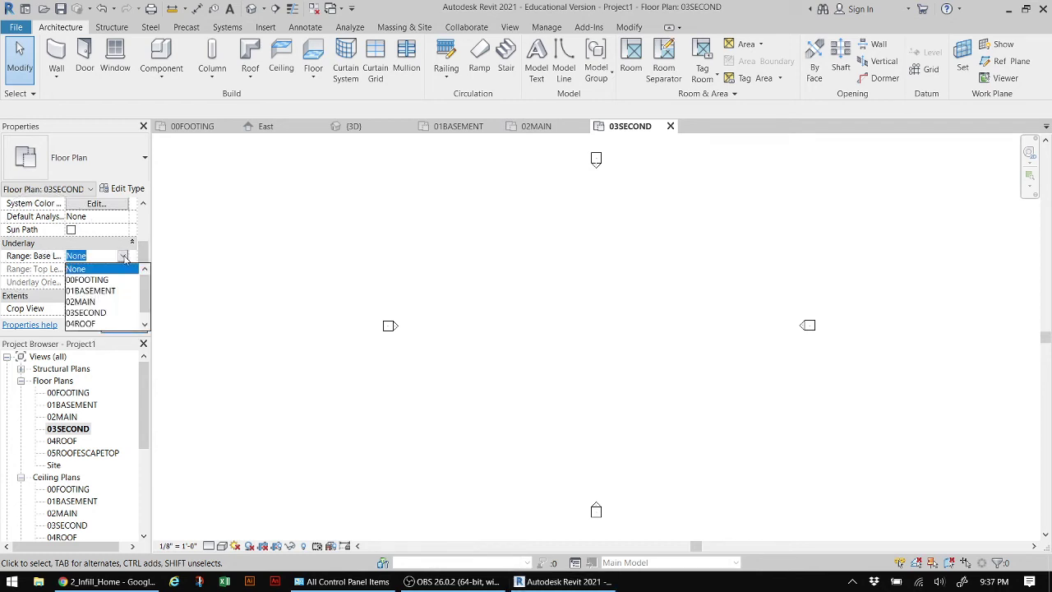
{"action": "left_click", "coordinate": [82, 302]}
{"action": "left_click", "coordinate": [136, 329]}
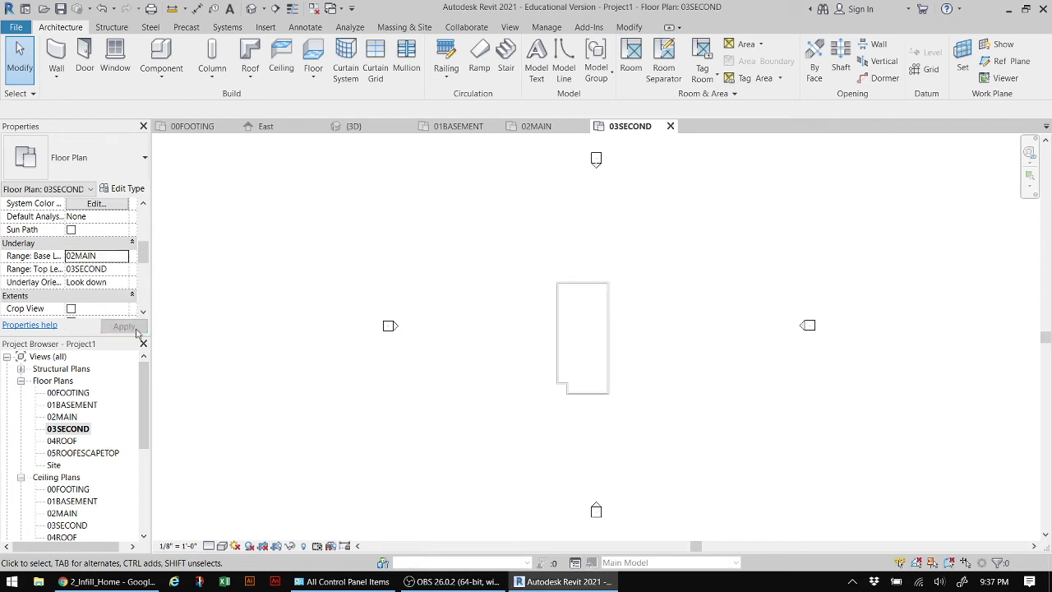
{"action": "scroll", "coordinate": [567, 325], "scroll_direction": "up", "scroll_amount": 4}
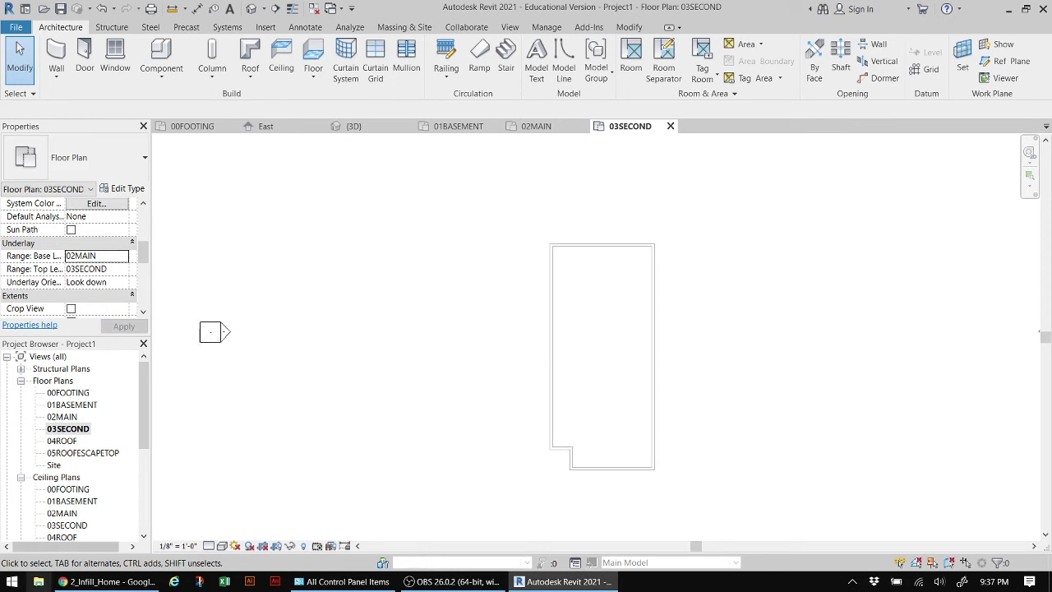
- Check the wall type and location line for 03Second in the Infill Home Project brief in Google Docs, then return to Revit
{"action": "left_click", "coordinate": [90, 582]}
{"action": "left_click", "coordinate": [451, 451]}
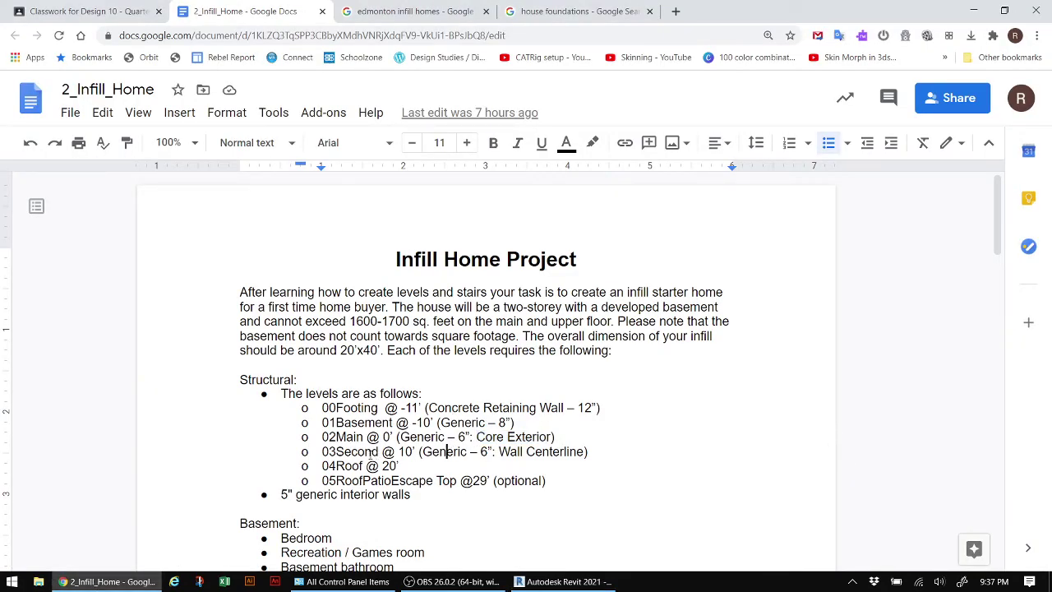
{"action": "left_click_drag", "start_coordinate": [427, 451], "coordinate": [584, 452]}
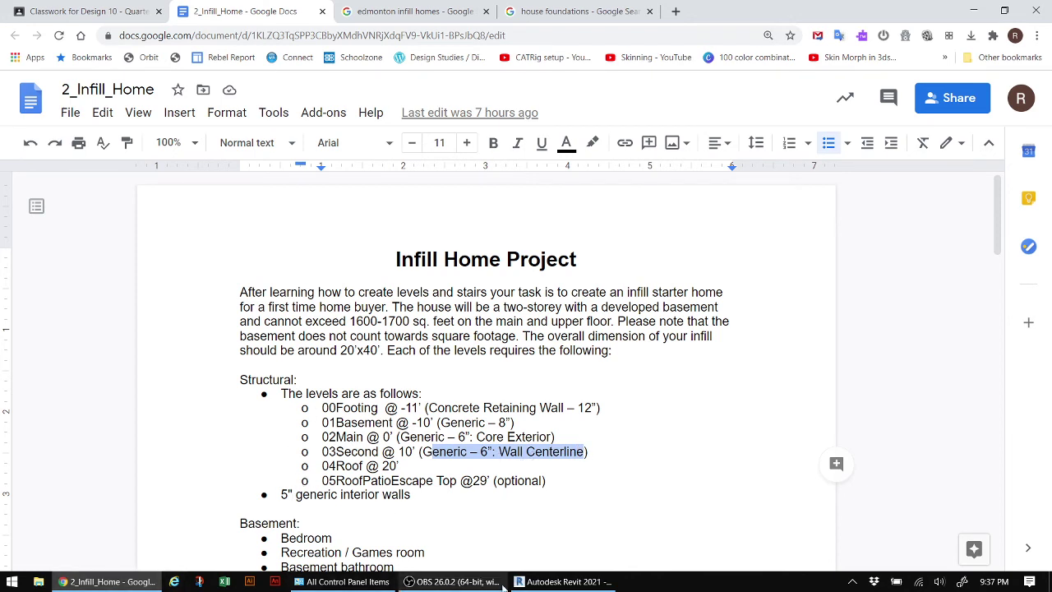
{"action": "left_click", "coordinate": [564, 581]}
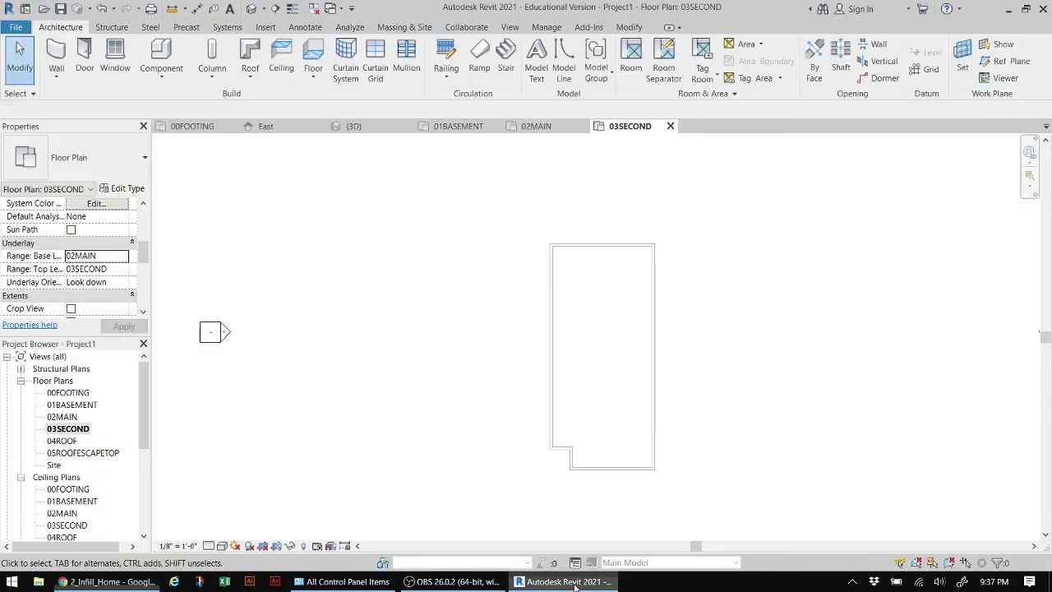
- Start a Generic - 6" wall with its height up to 04ROOF and its location line set to Wall Centerline
{"action": "left_click", "coordinate": [55, 55]}
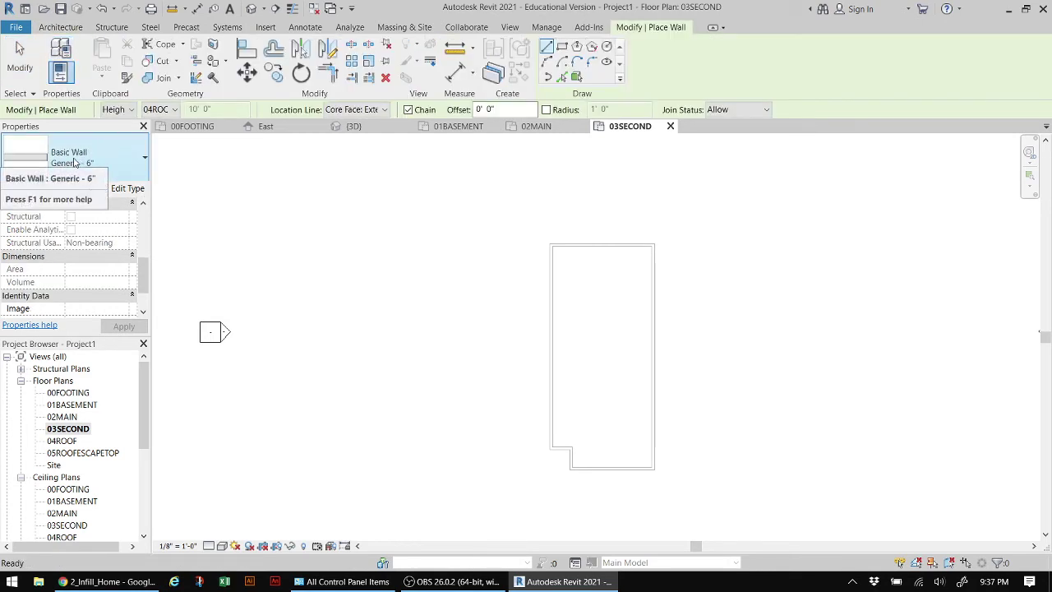
{"action": "left_click", "coordinate": [175, 110]}
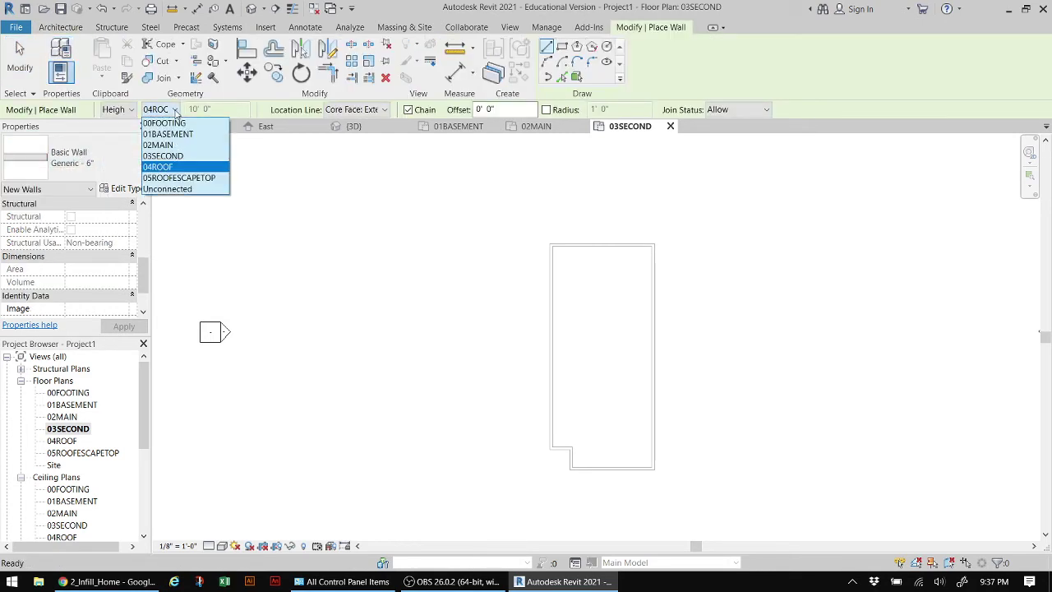
{"action": "left_click", "coordinate": [172, 168]}
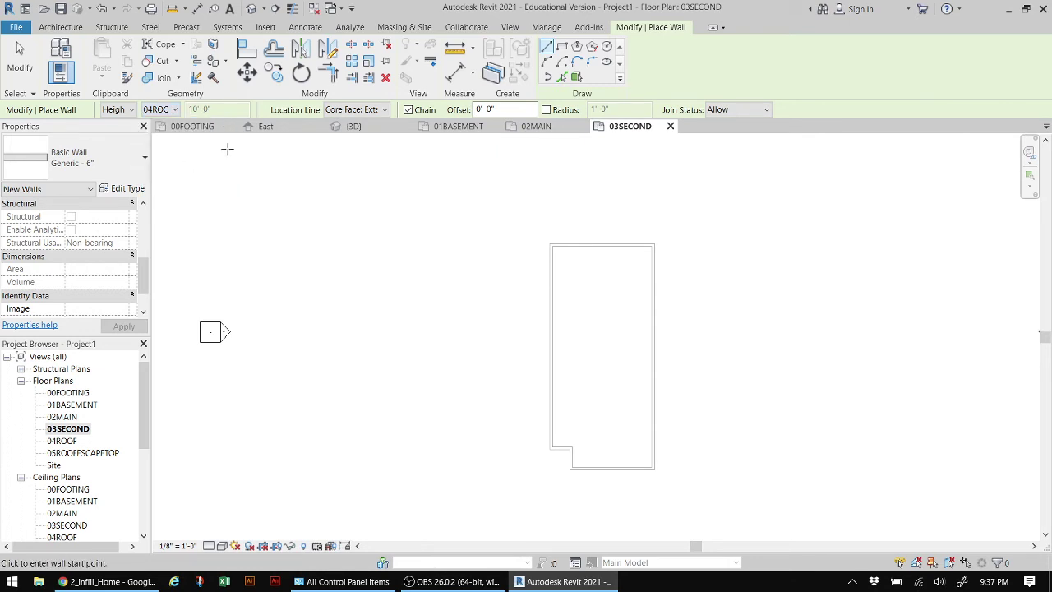
{"action": "left_click", "coordinate": [385, 112]}
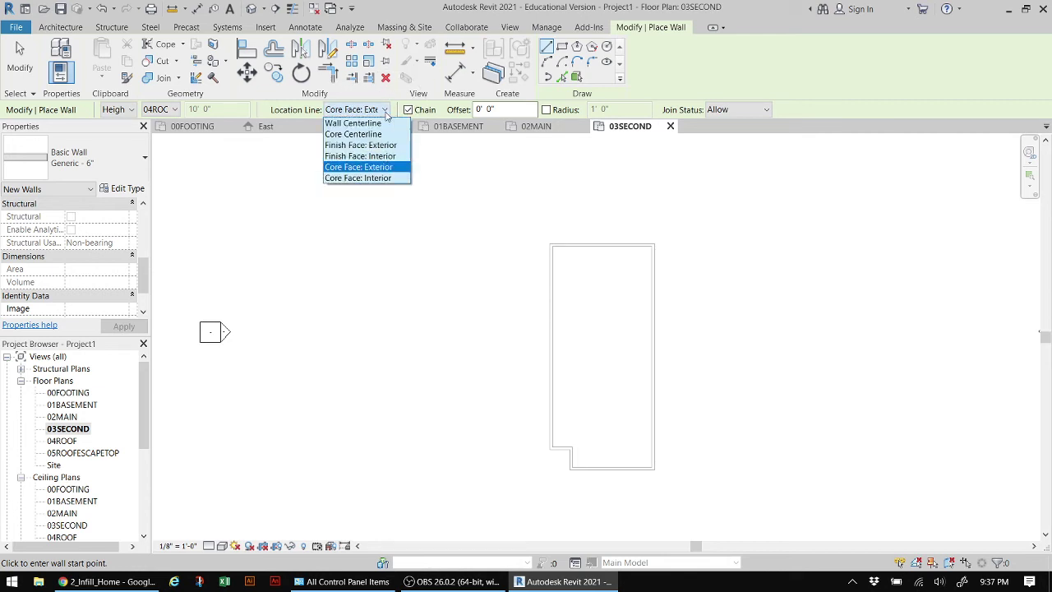
{"action": "left_click", "coordinate": [353, 123]}
- Draw a closed loop of second-floor walls along the centerlines of the main-floor walls, including the lower-left notch, and view it in 3D
{"action": "scroll", "coordinate": [567, 282], "scroll_direction": "up", "scroll_amount": 4}
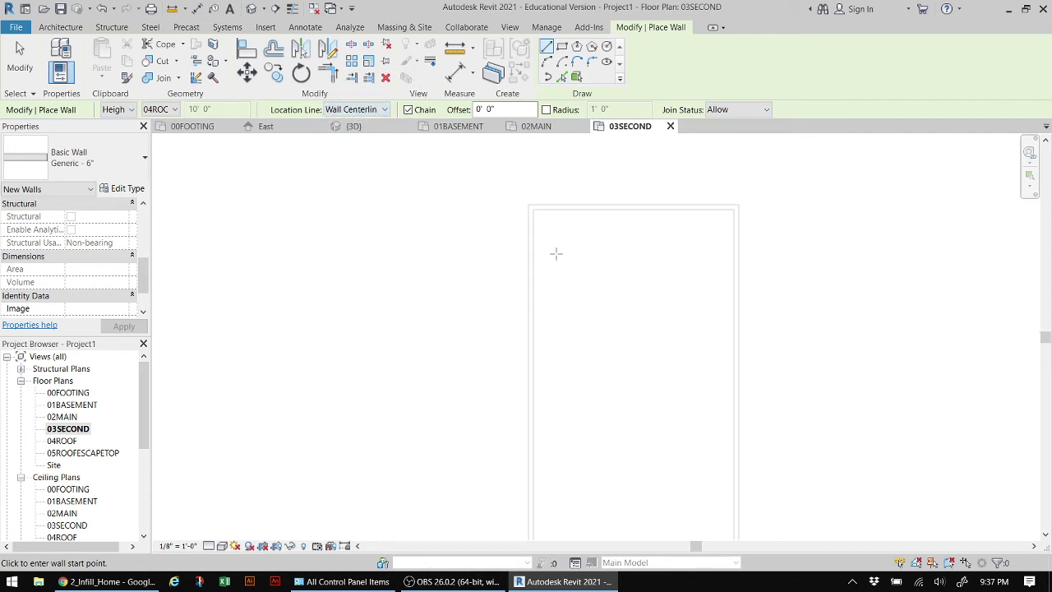
{"action": "scroll", "coordinate": [533, 211], "scroll_direction": "up", "scroll_amount": 2}
{"action": "left_click", "coordinate": [528, 205]}
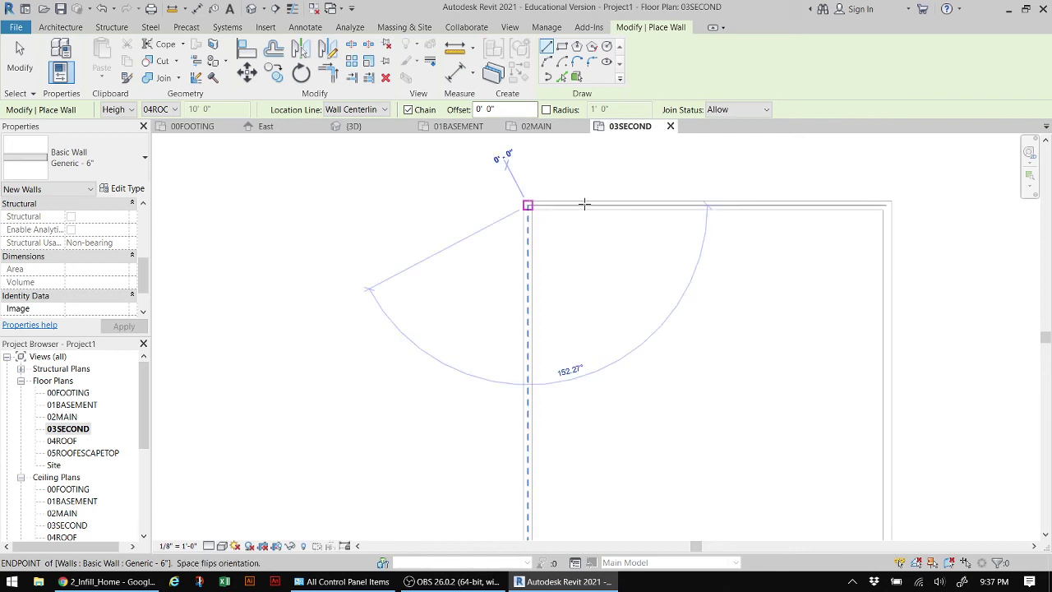
{"action": "left_click", "coordinate": [887, 204]}
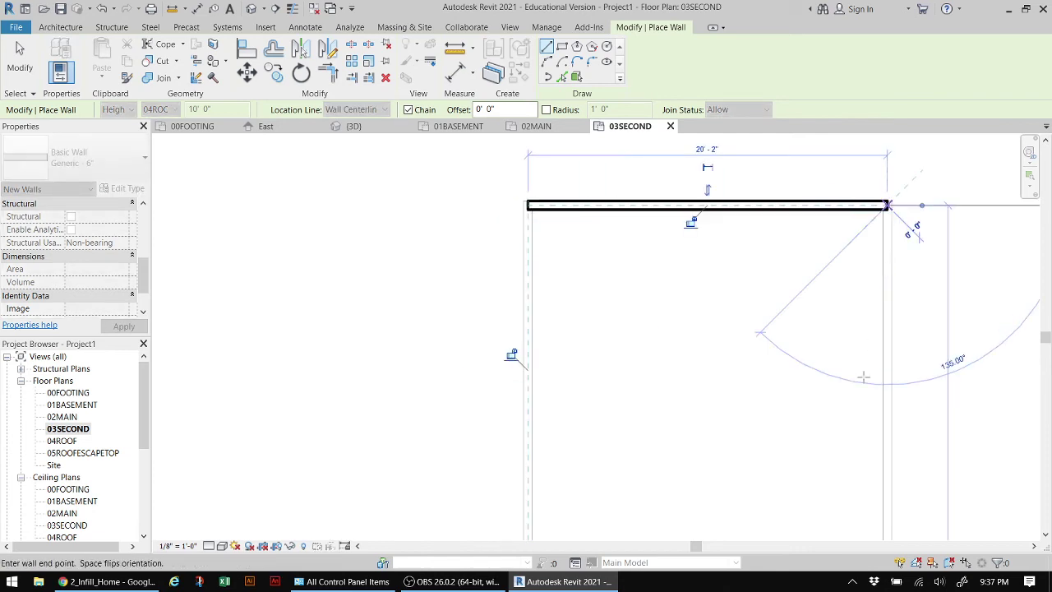
{"action": "scroll", "coordinate": [862, 376], "scroll_direction": "down", "scroll_amount": 2}
{"action": "scroll", "coordinate": [734, 329], "scroll_direction": "up", "scroll_amount": 2}
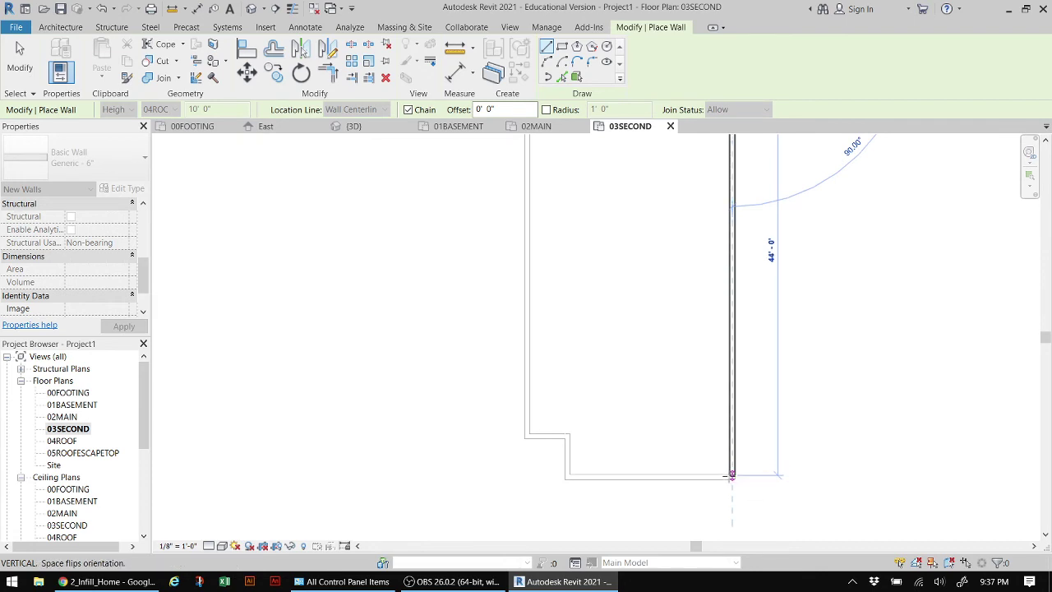
{"action": "left_click", "coordinate": [731, 474]}
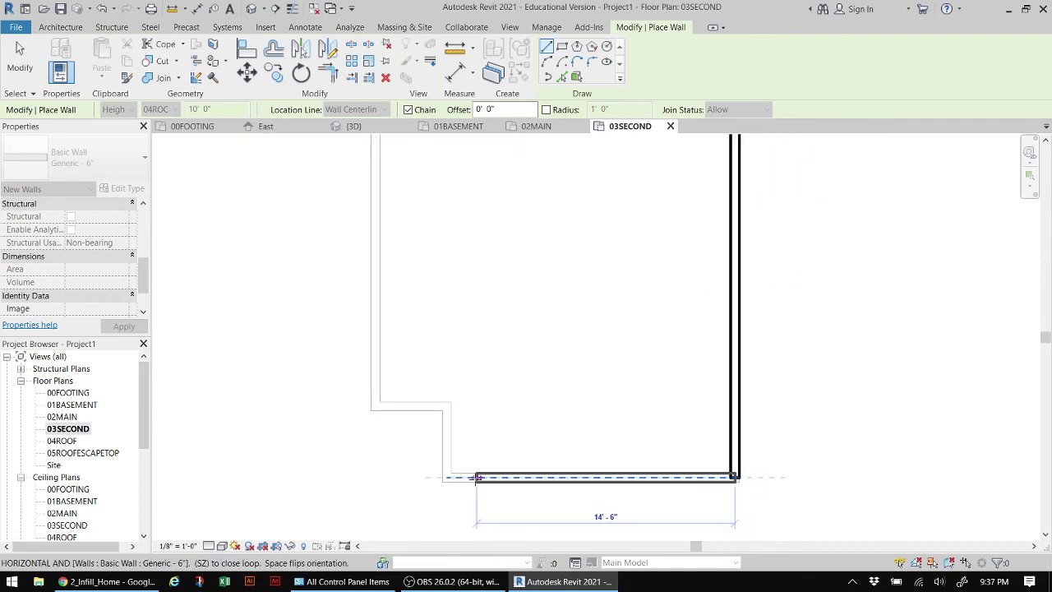
{"action": "left_click", "coordinate": [447, 478]}
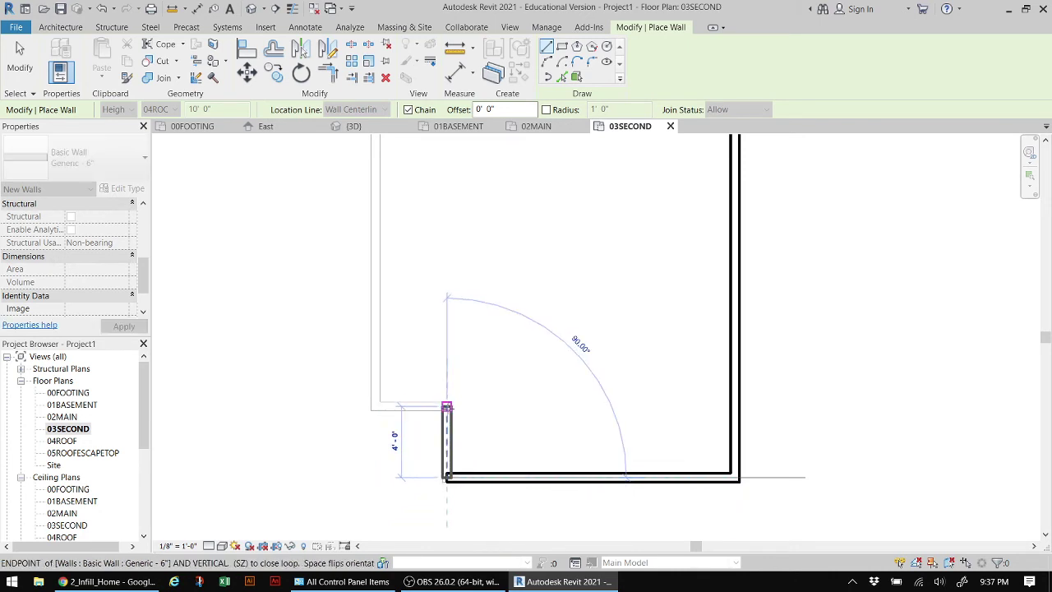
{"action": "left_click", "coordinate": [446, 406]}
{"action": "left_click", "coordinate": [375, 406]}
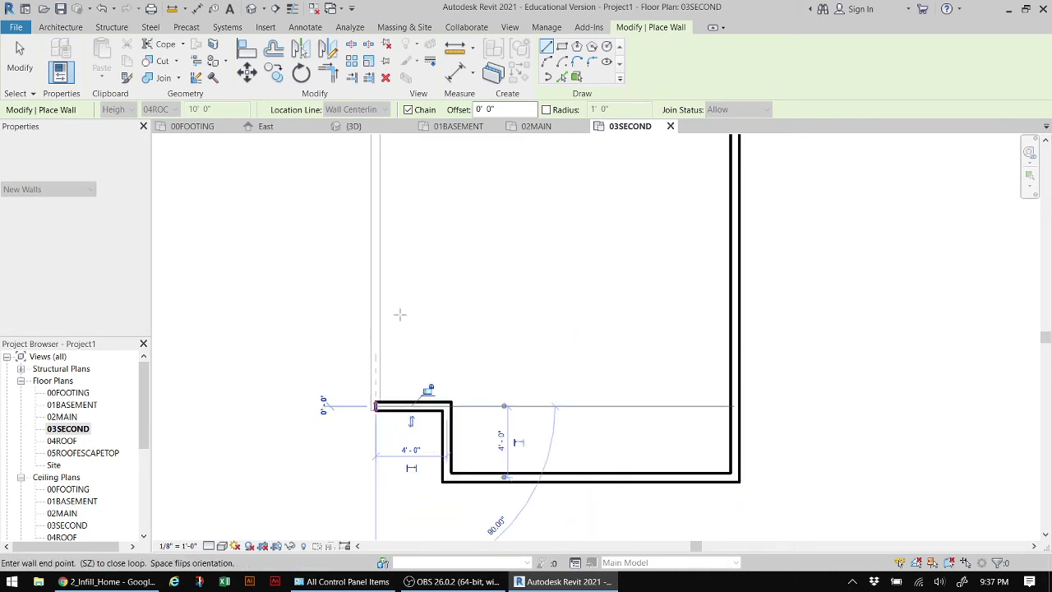
{"action": "scroll", "coordinate": [399, 314], "scroll_direction": "down", "scroll_amount": 3}
{"action": "middle_click_drag", "start_coordinate": [399, 314], "coordinate": [337, 510]}
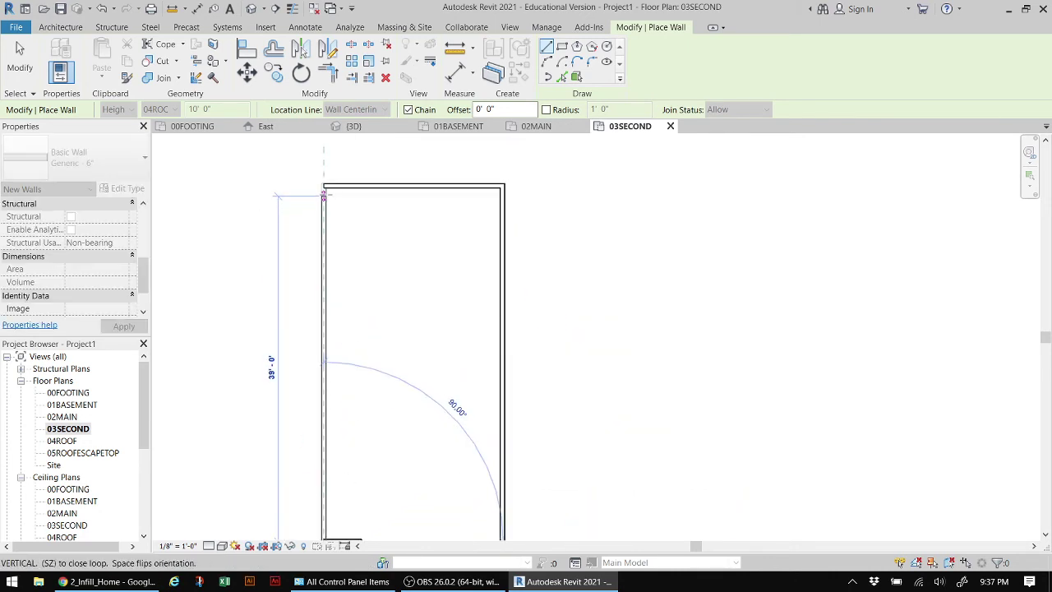
{"action": "left_click", "coordinate": [323, 195]}
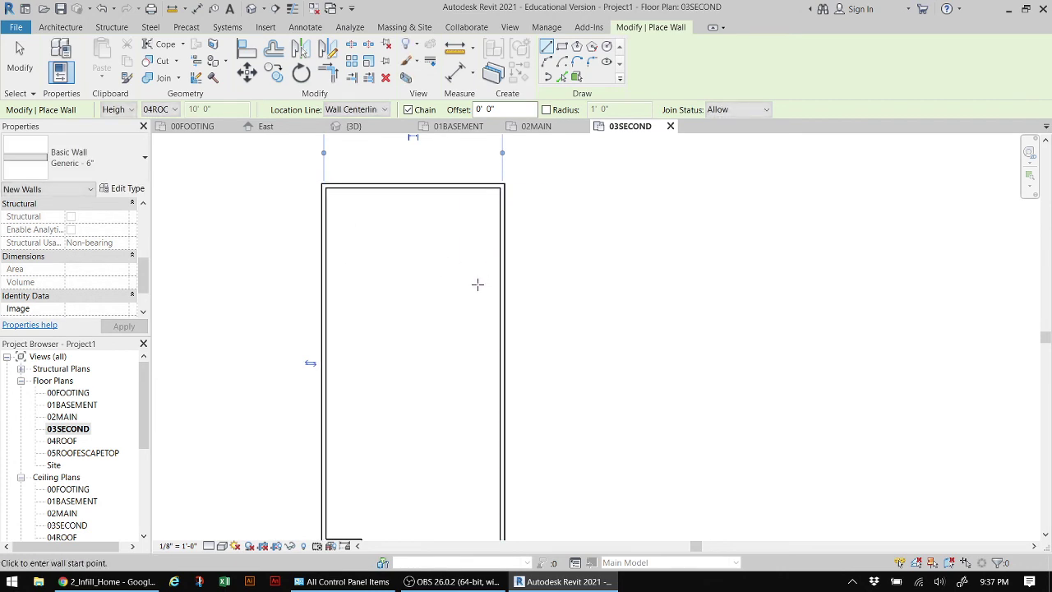
{"action": "left_click", "coordinate": [251, 8]}
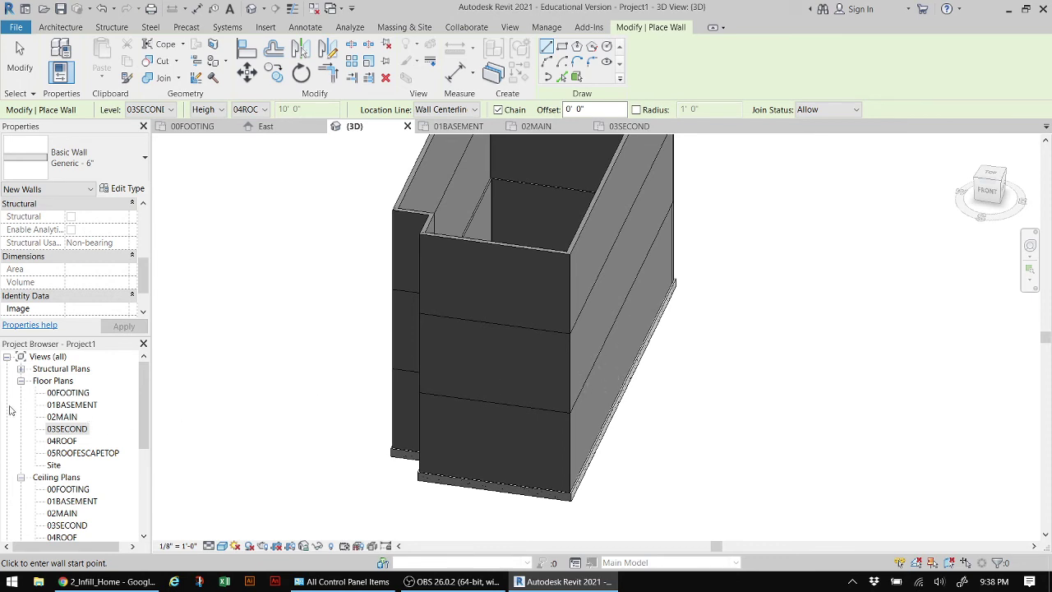
- Try moving the long east wall outward in the 02MAIN floor plan, inspect the overhang in 3D and undo the move
{"action": "double_click", "coordinate": [69, 418]}
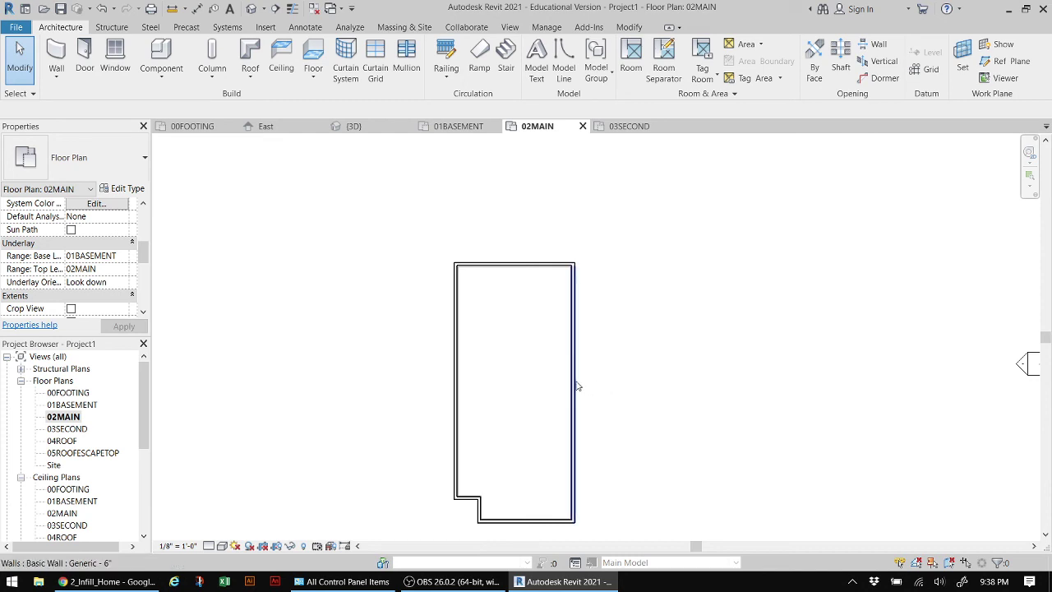
{"action": "left_click_drag", "start_coordinate": [582, 380], "coordinate": [608, 384]}
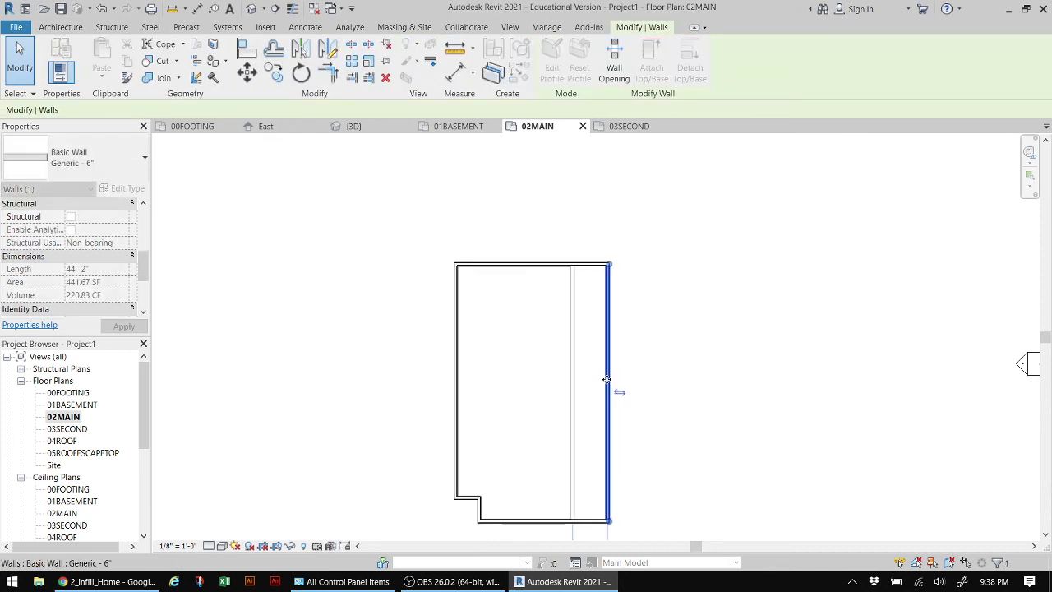
{"action": "left_click", "coordinate": [251, 9]}
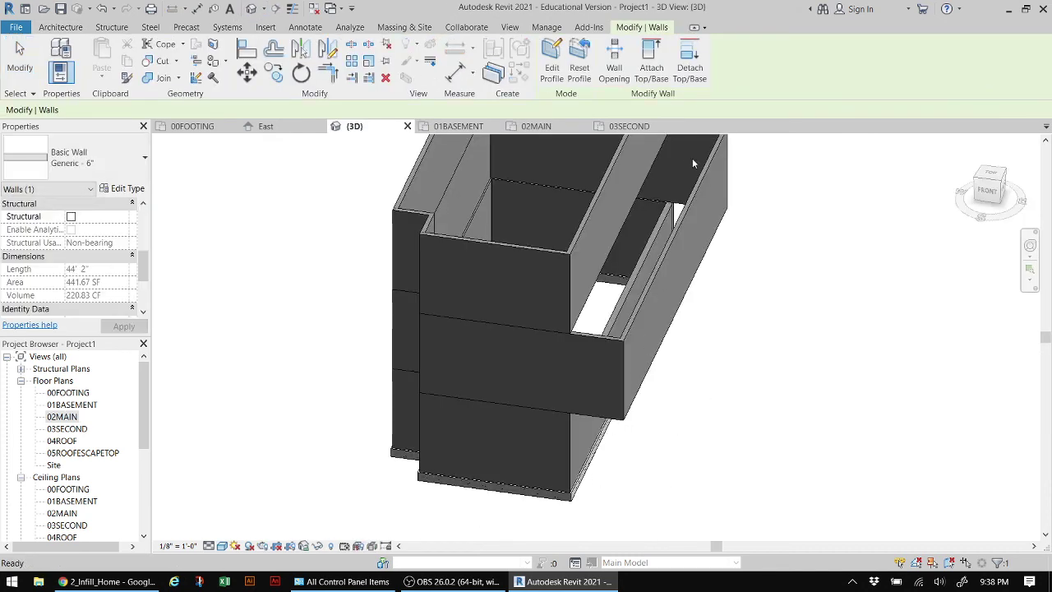
{"action": "key", "text": "Escape"}
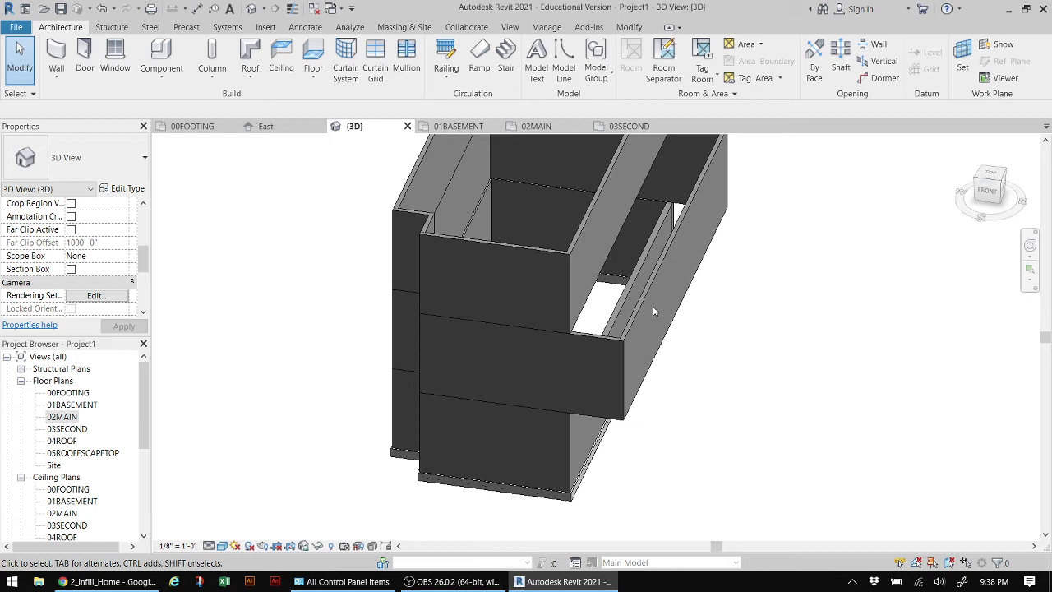
{"action": "key", "text": "ctrl+z"}
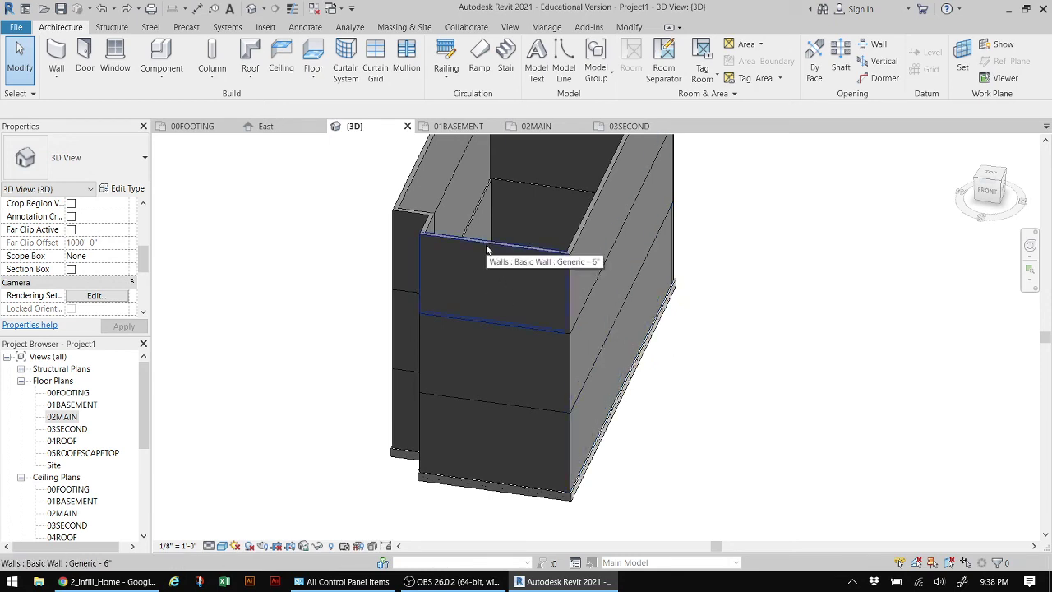
- Reopen the 03SECOND floor plan and move its north wall inward, 4'-0" from the main-floor wall below
{"action": "scroll", "coordinate": [486, 249], "scroll_direction": "down", "scroll_amount": 2}
{"action": "middle_click_drag", "start_coordinate": [486, 249], "coordinate": [489, 333], "text": "shift"}
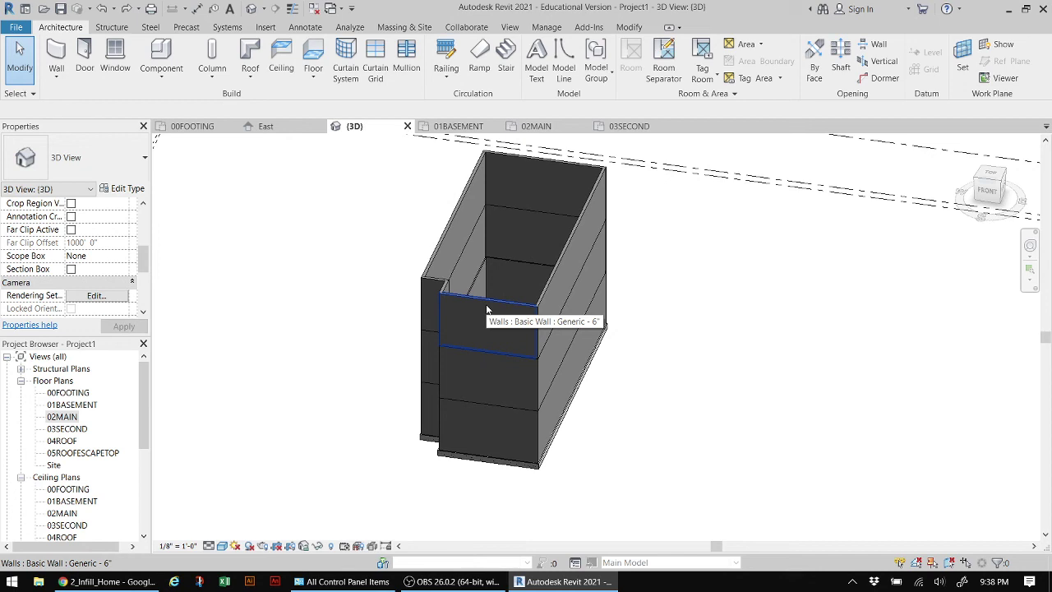
{"action": "double_click", "coordinate": [62, 429]}
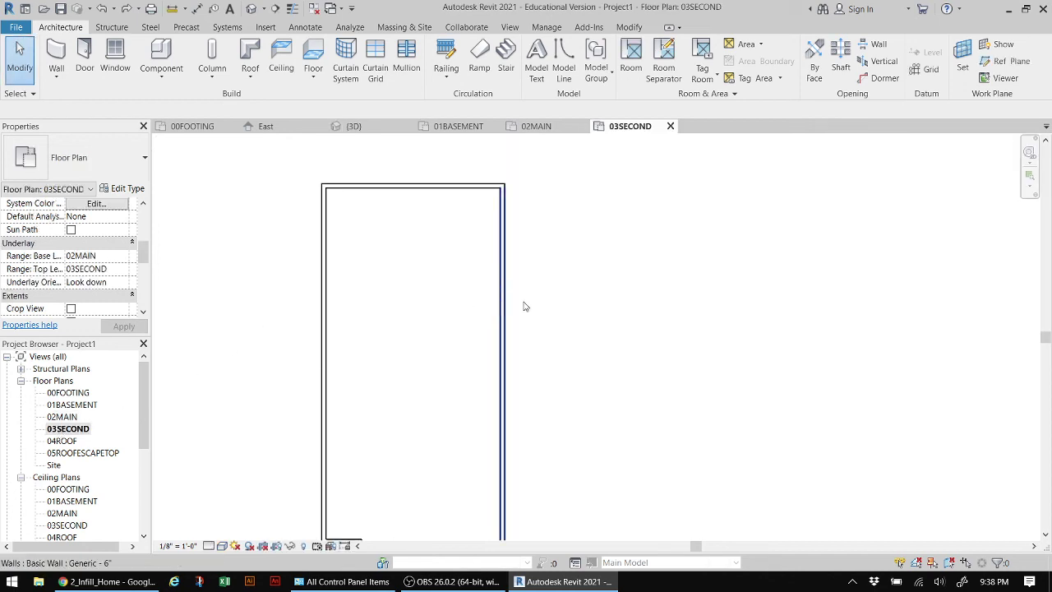
{"action": "scroll", "coordinate": [525, 303], "scroll_direction": "down", "scroll_amount": 2}
{"action": "middle_click_drag", "start_coordinate": [622, 263], "coordinate": [696, 263]}
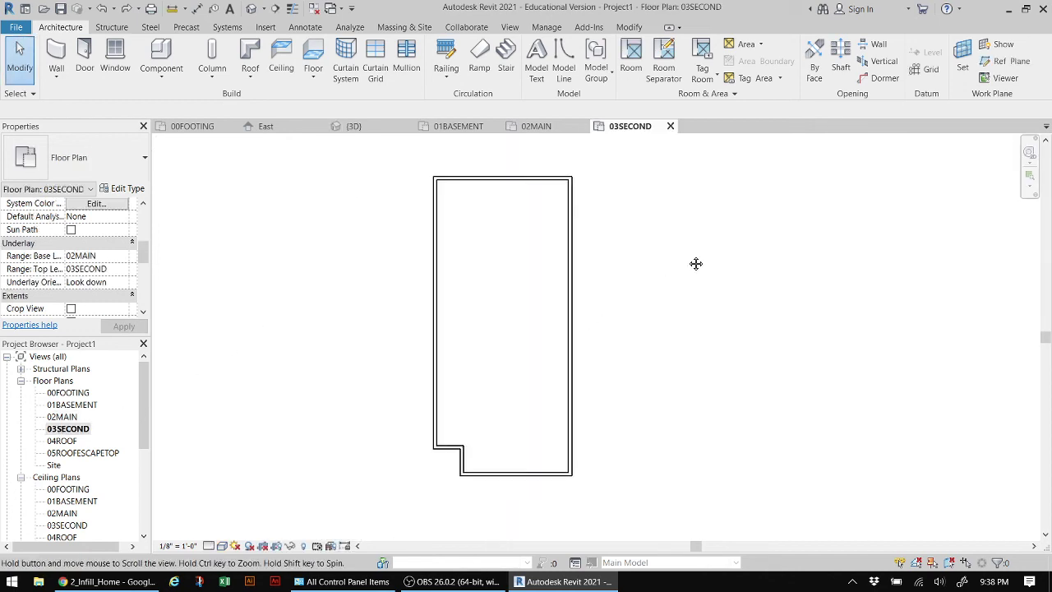
{"action": "left_click", "coordinate": [502, 183]}
{"action": "left_click_drag", "start_coordinate": [501, 199], "coordinate": [500, 212]}
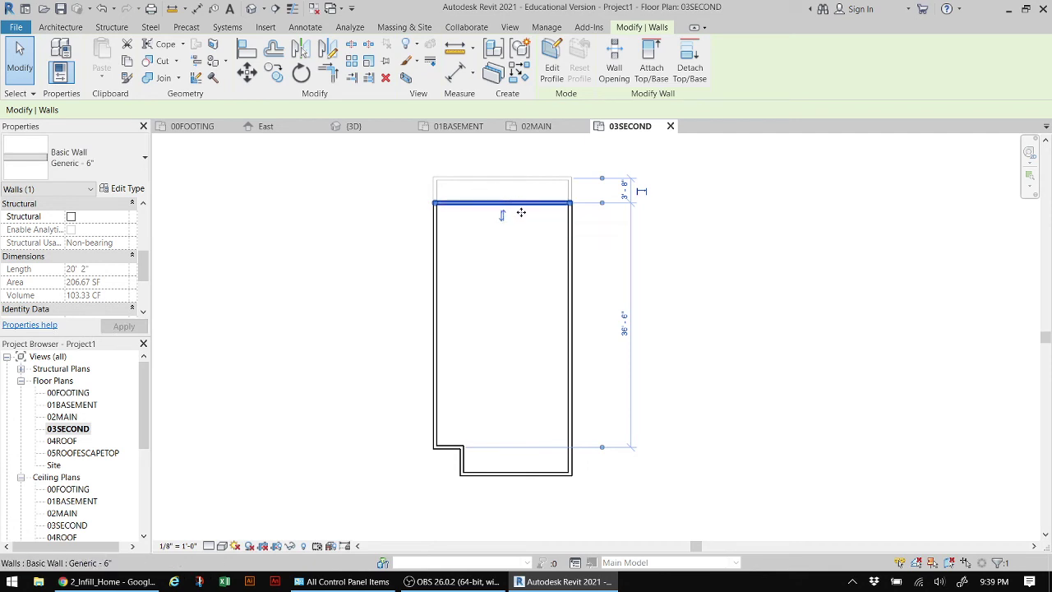
{"action": "left_click_drag", "start_coordinate": [522, 223], "coordinate": [535, 207]}
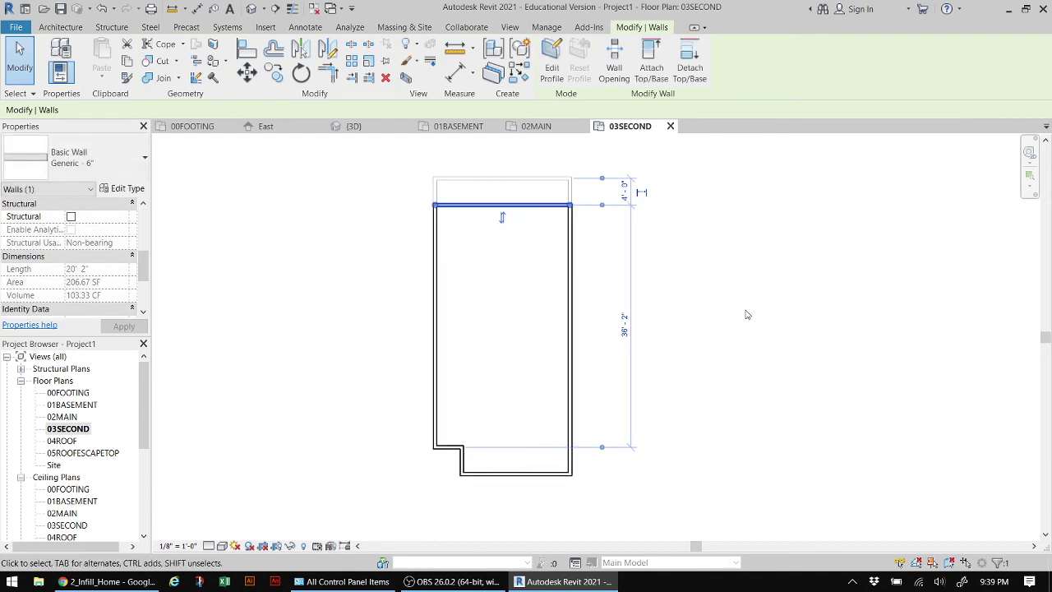
- Move the south wall of the second floor outward, 2'-0" beyond the main-floor wall below
{"action": "left_click", "coordinate": [511, 474]}
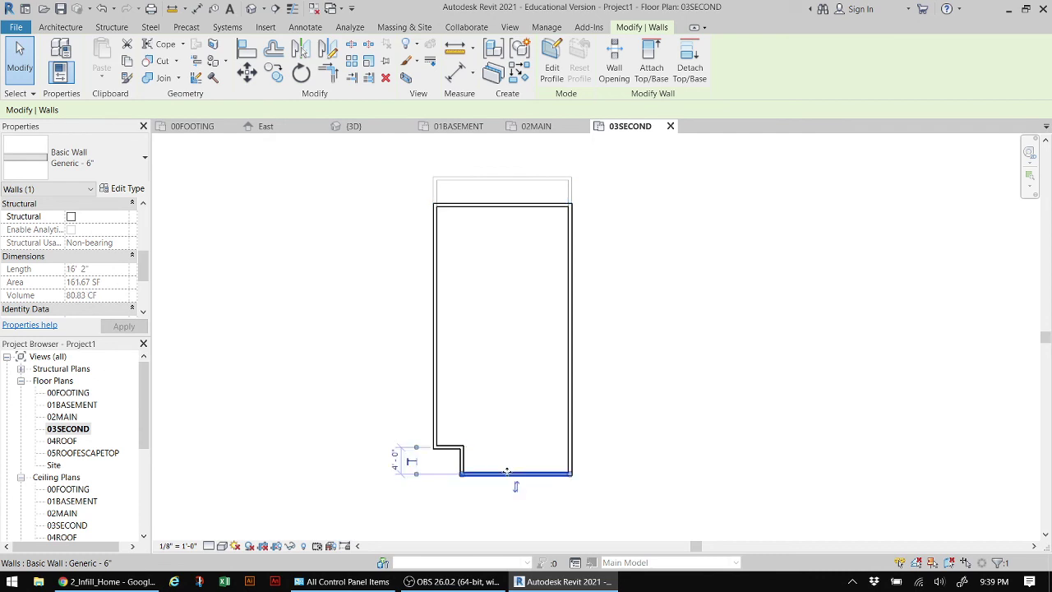
{"action": "middle_click_drag", "start_coordinate": [665, 430], "coordinate": [634, 346]}
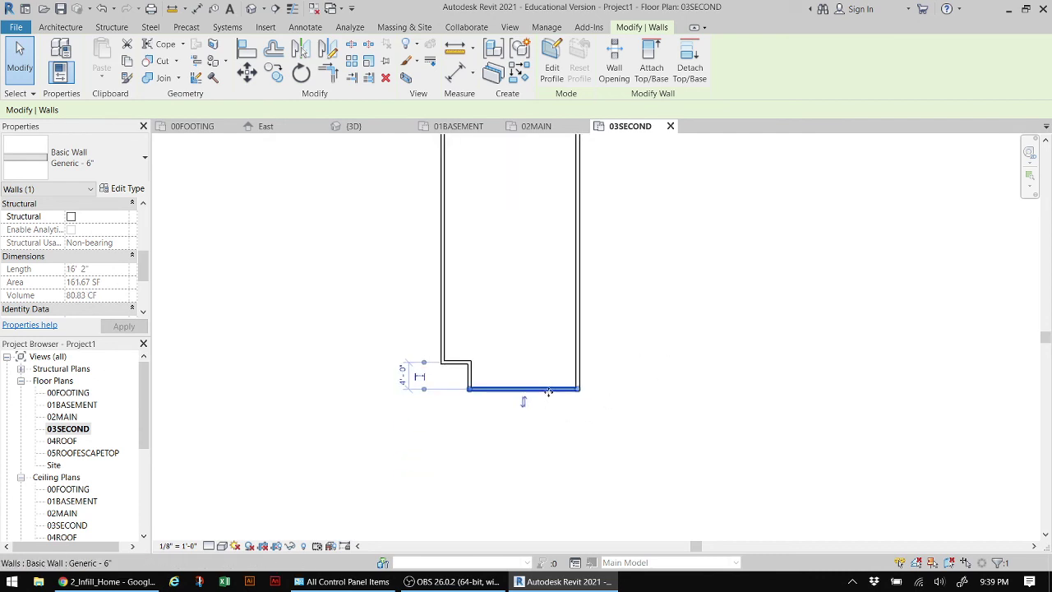
{"action": "left_click_drag", "start_coordinate": [546, 406], "coordinate": [552, 409]}
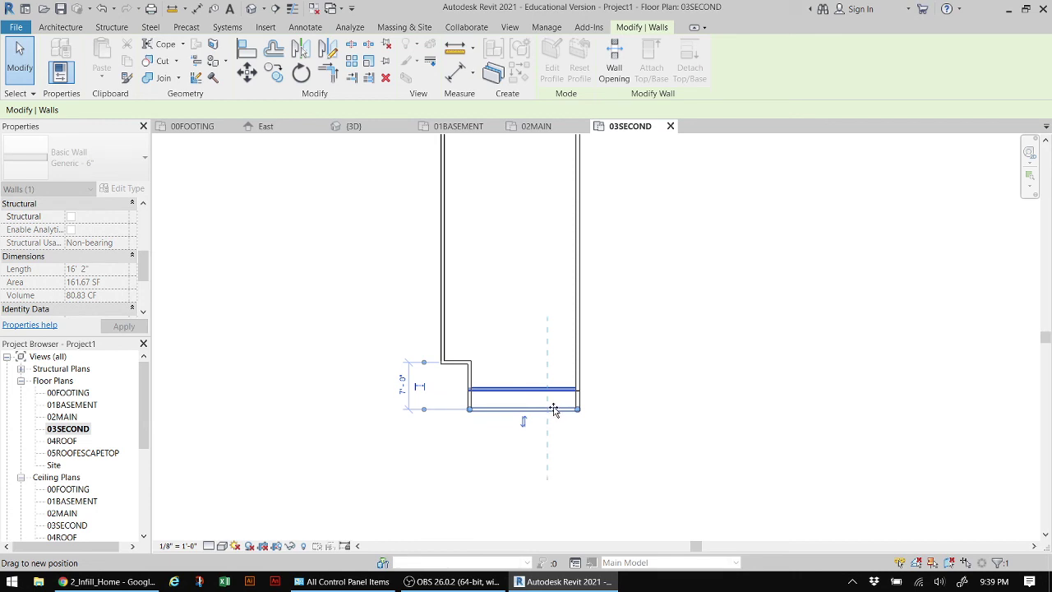
{"action": "left_click_drag", "start_coordinate": [554, 410], "coordinate": [559, 406]}
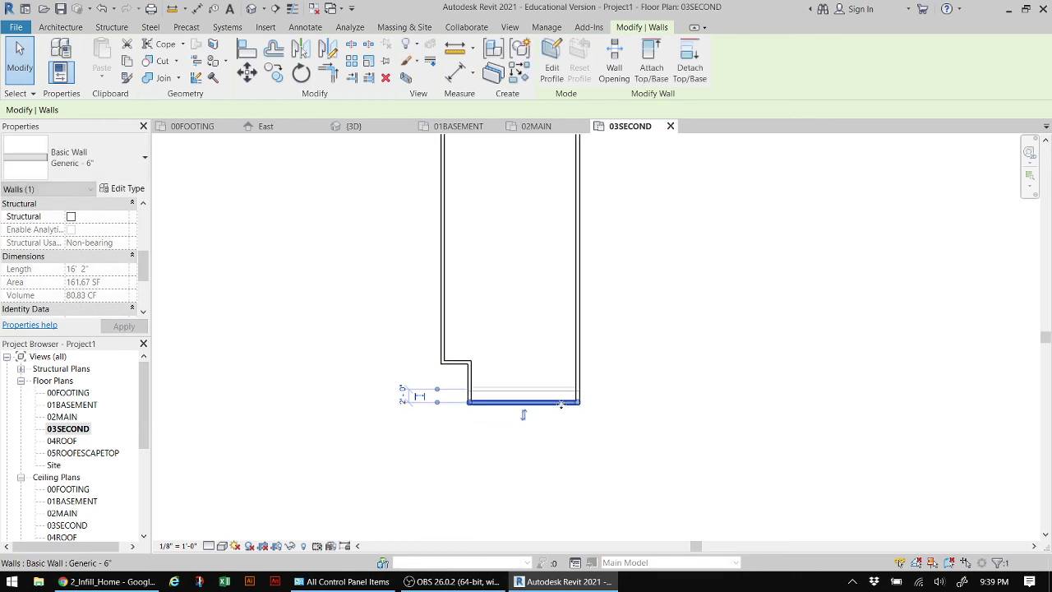
- Examine the second floor's south overhang and north setback in 3D, from several angles and straight on from the right side
{"action": "left_click", "coordinate": [252, 9]}
{"action": "key", "text": "Escape"}
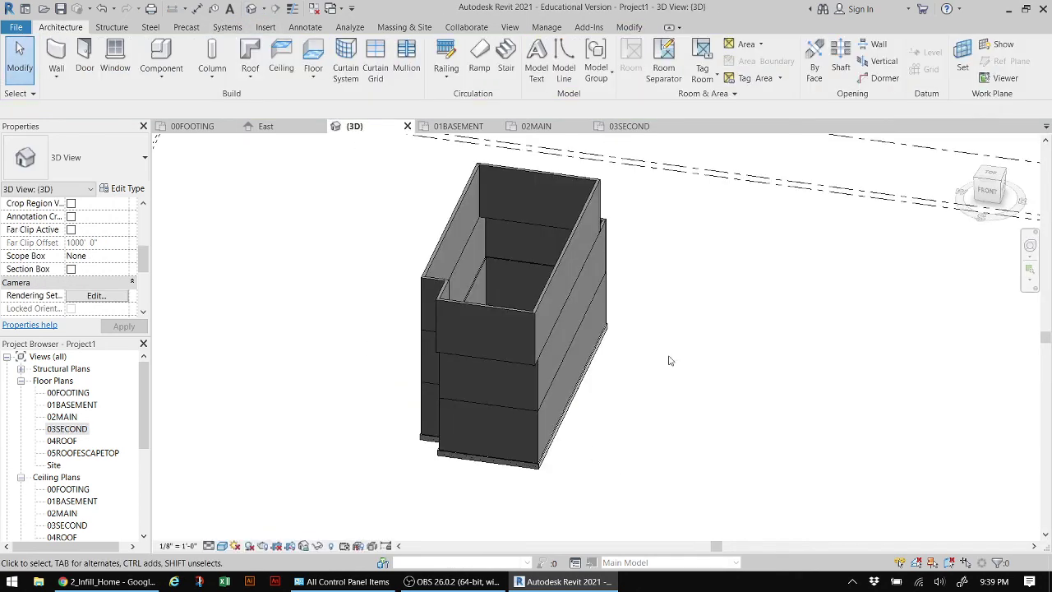
{"action": "left_click", "coordinate": [998, 194]}
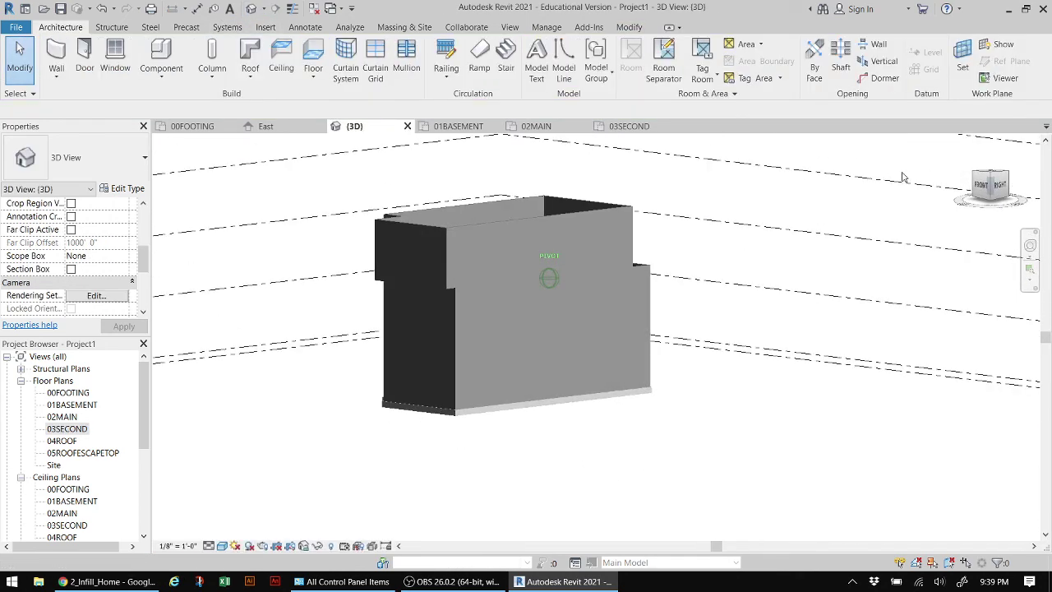
{"action": "middle_click_drag", "start_coordinate": [904, 177], "coordinate": [658, 268], "text": "shift"}
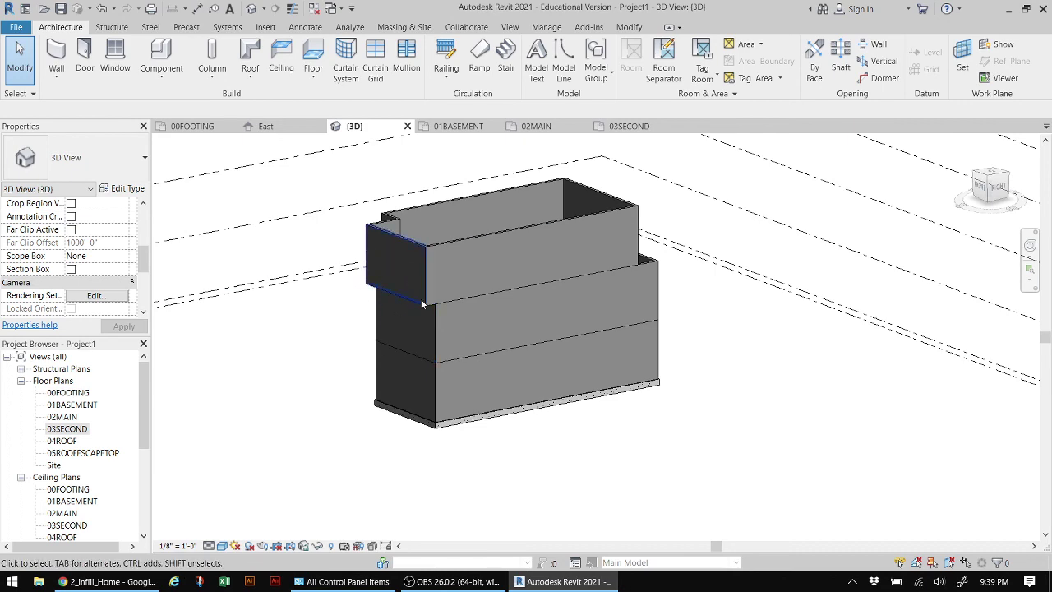
{"action": "left_click", "coordinate": [990, 186]}
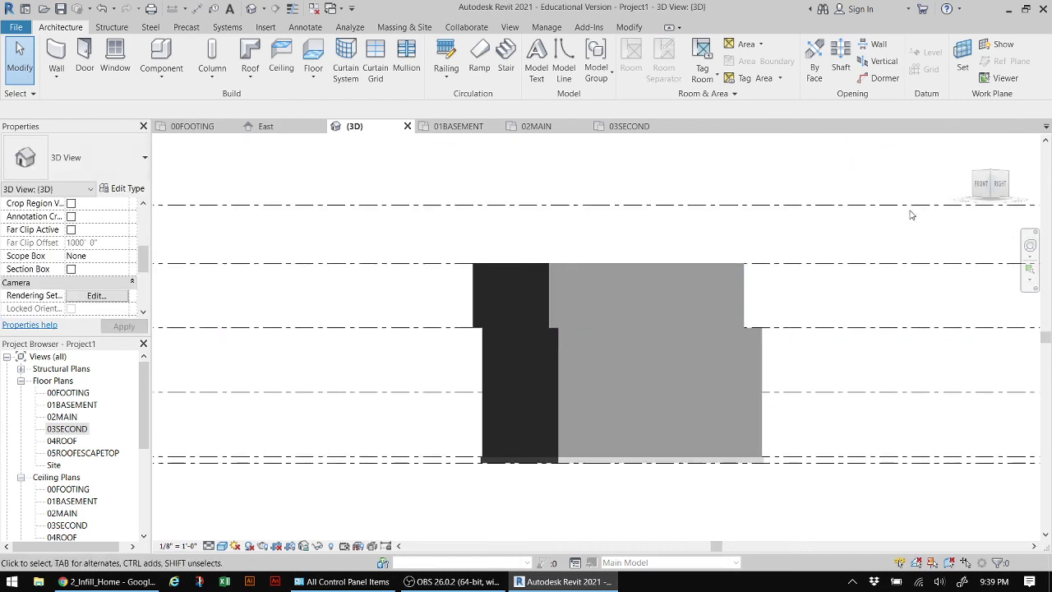
{"action": "left_click", "coordinate": [998, 184]}
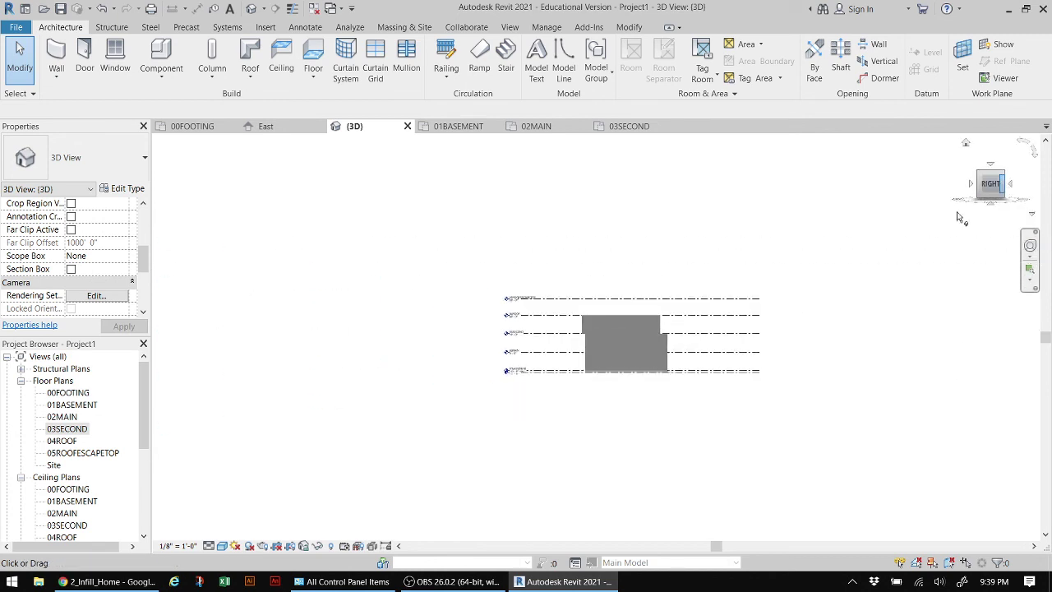
{"action": "scroll", "coordinate": [560, 348], "scroll_direction": "up", "scroll_amount": 4}
{"action": "scroll", "coordinate": [559, 344], "scroll_direction": "up", "scroll_amount": 1}
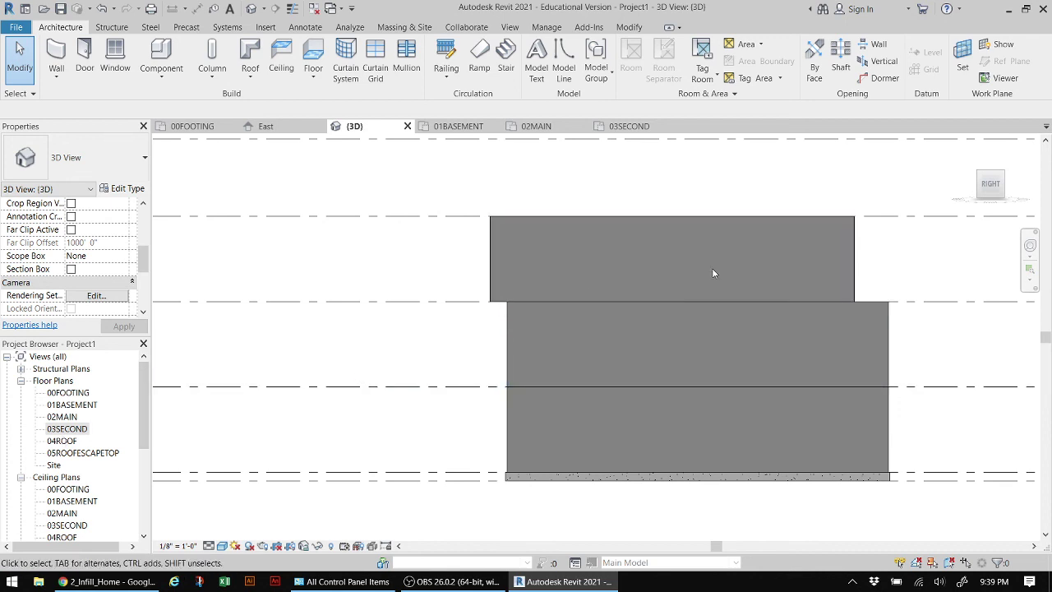
{"action": "mouse_move", "coordinate": [990, 184]}
{"action": "left_mouse_down"}
{"action": "mouse_move", "coordinate": [209, 226]}
{"action": "mouse_move", "coordinate": [497, 343]}
{"action": "left_mouse_up"}
{"action": "scroll", "coordinate": [633, 343], "scroll_direction": "down", "scroll_amount": 2}
{"action": "middle_click_drag", "start_coordinate": [633, 344], "coordinate": [538, 311]}
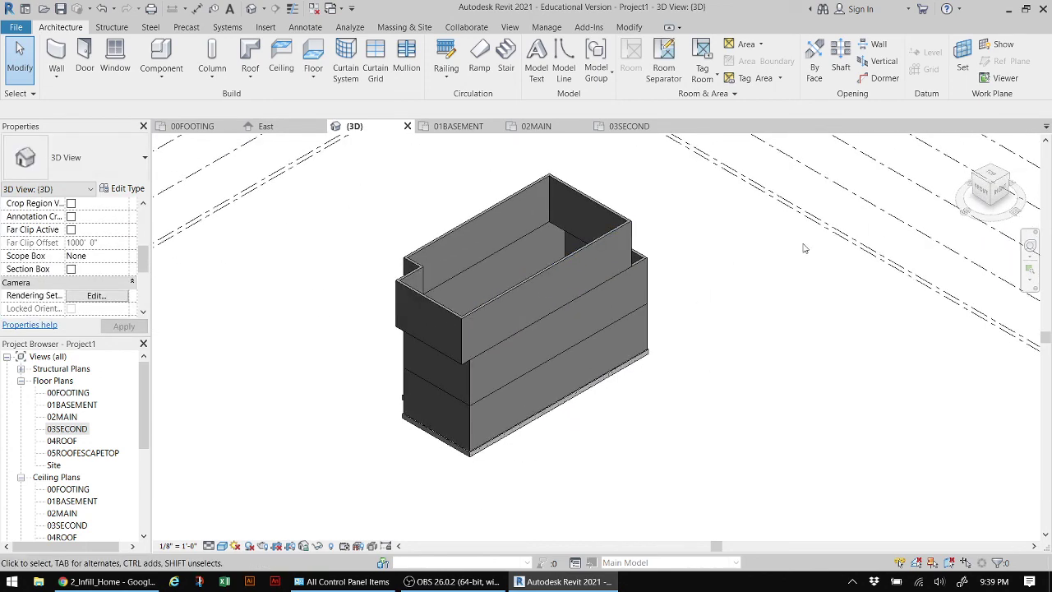
{"action": "mouse_move", "coordinate": [990, 186]}
{"action": "left_mouse_down"}
{"action": "mouse_move", "coordinate": [160, 200]}
{"action": "mouse_move", "coordinate": [191, 181]}
{"action": "left_mouse_up"}
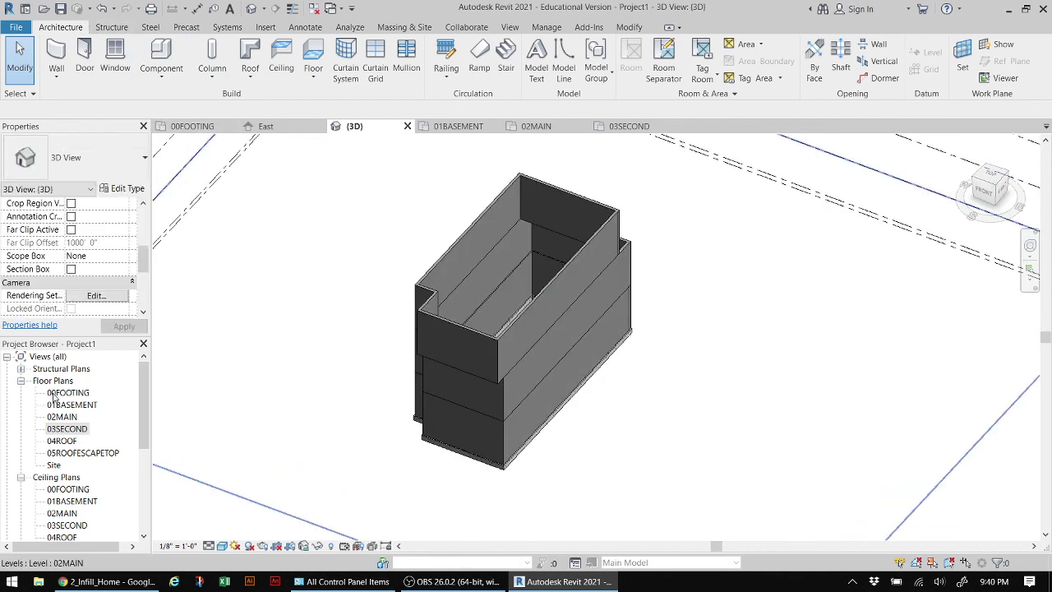
- Open the 02MAIN floor plan and measure the interior width between the inner faces of the long walls at the north end
{"action": "double_click", "coordinate": [62, 418]}
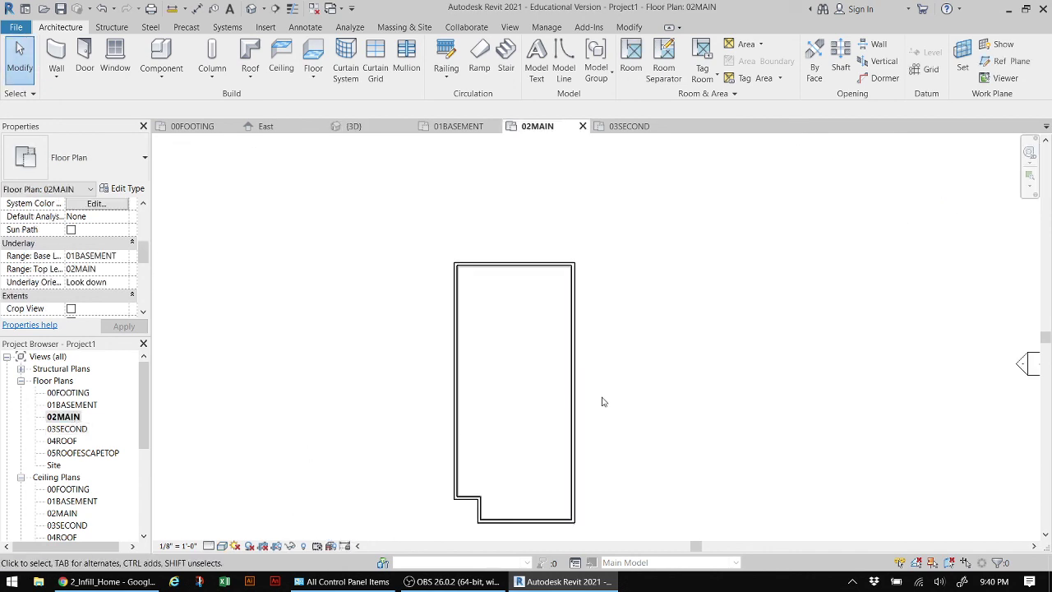
{"action": "middle_click_drag", "start_coordinate": [540, 404], "coordinate": [549, 333]}
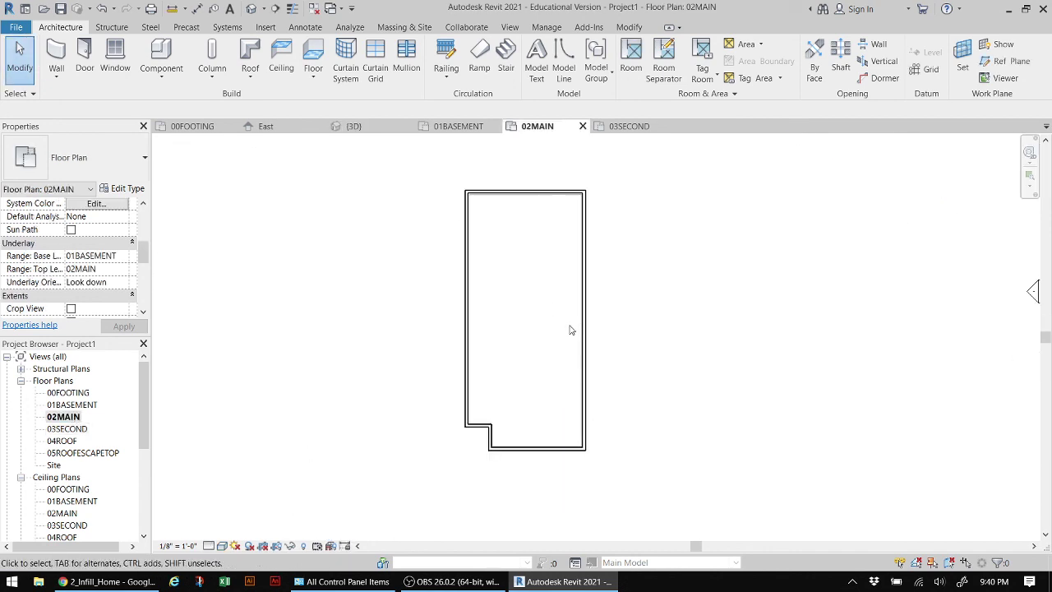
{"action": "left_click", "coordinate": [172, 10]}
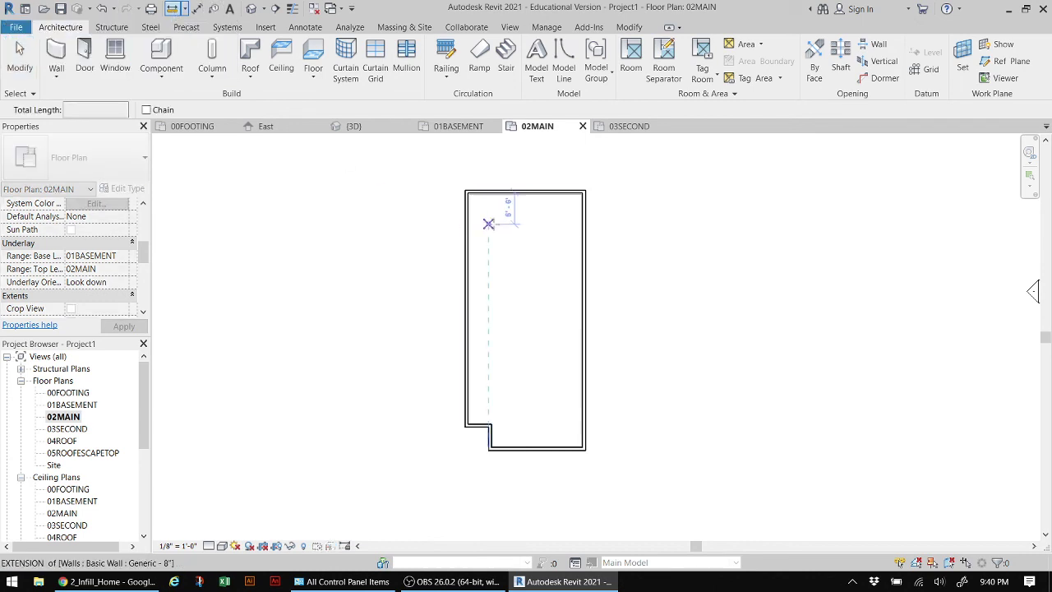
{"action": "scroll", "coordinate": [485, 219], "scroll_direction": "up", "scroll_amount": 3}
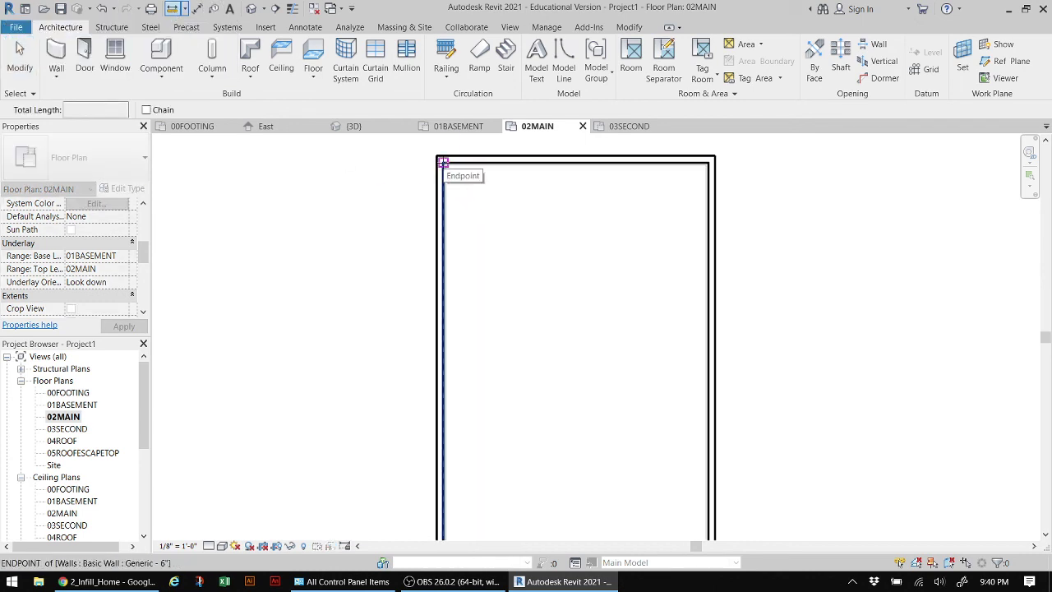
{"action": "left_click", "coordinate": [707, 161]}
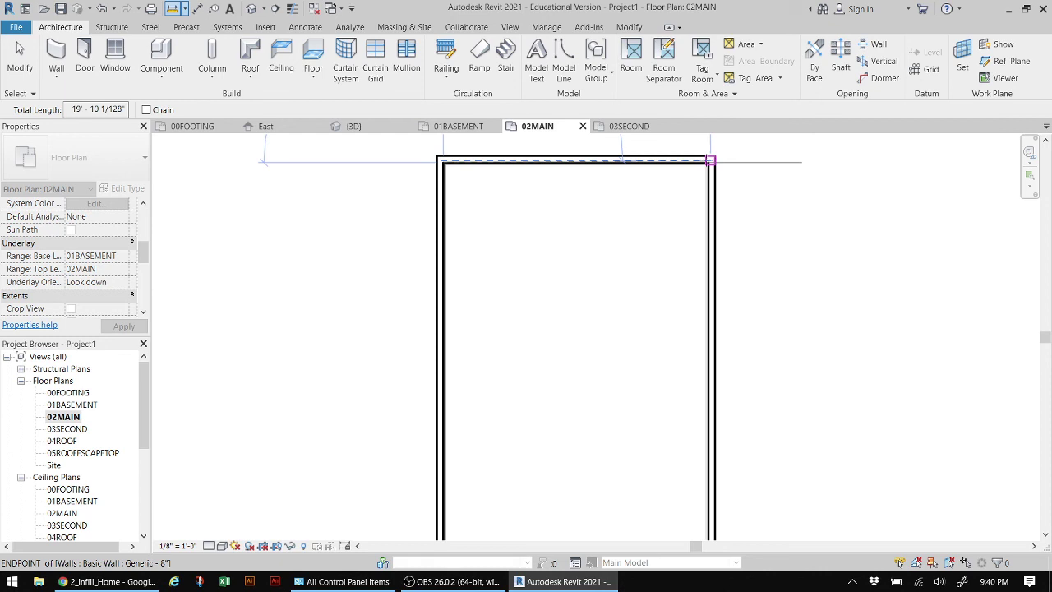
{"action": "left_click", "coordinate": [708, 161]}
{"action": "middle_click_drag", "start_coordinate": [650, 235], "coordinate": [635, 314]}
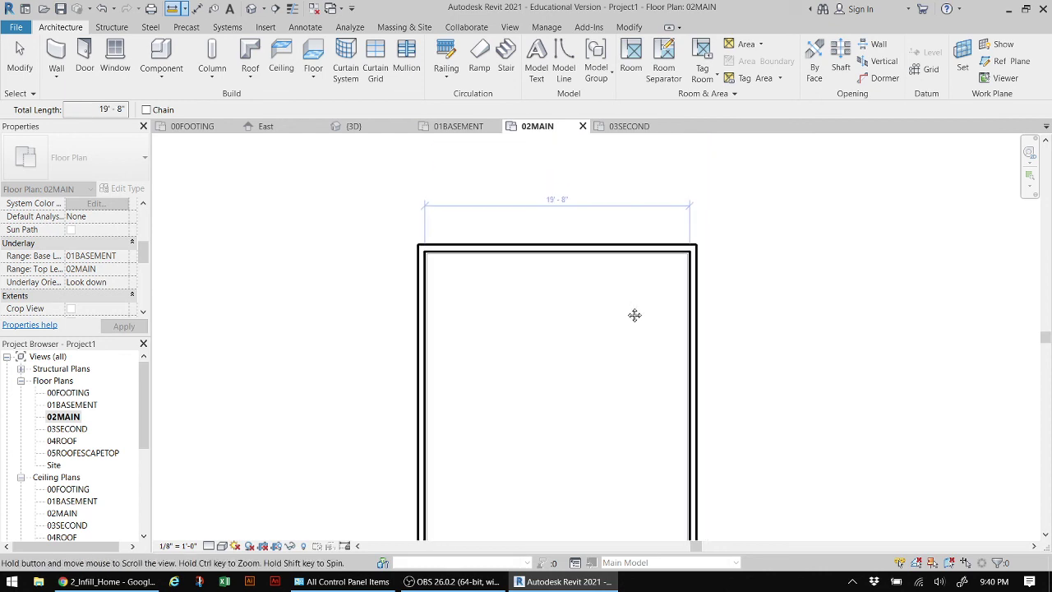
{"action": "scroll", "coordinate": [568, 250], "scroll_direction": "down", "scroll_amount": 2}
{"action": "scroll", "coordinate": [568, 241], "scroll_direction": "up", "scroll_amount": 1}
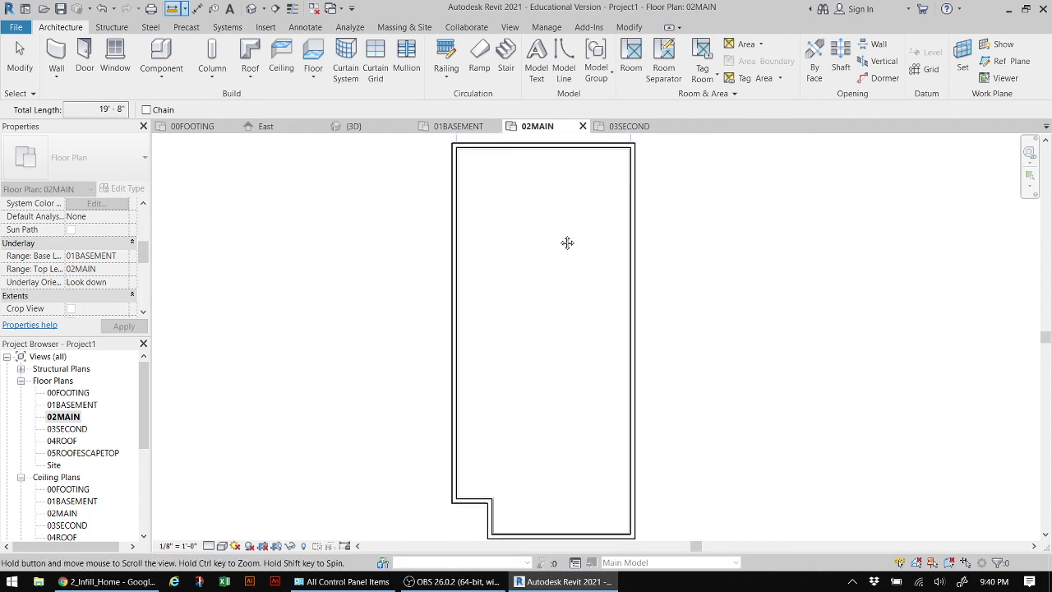
{"action": "scroll", "coordinate": [475, 467], "scroll_direction": "up", "scroll_amount": 1}
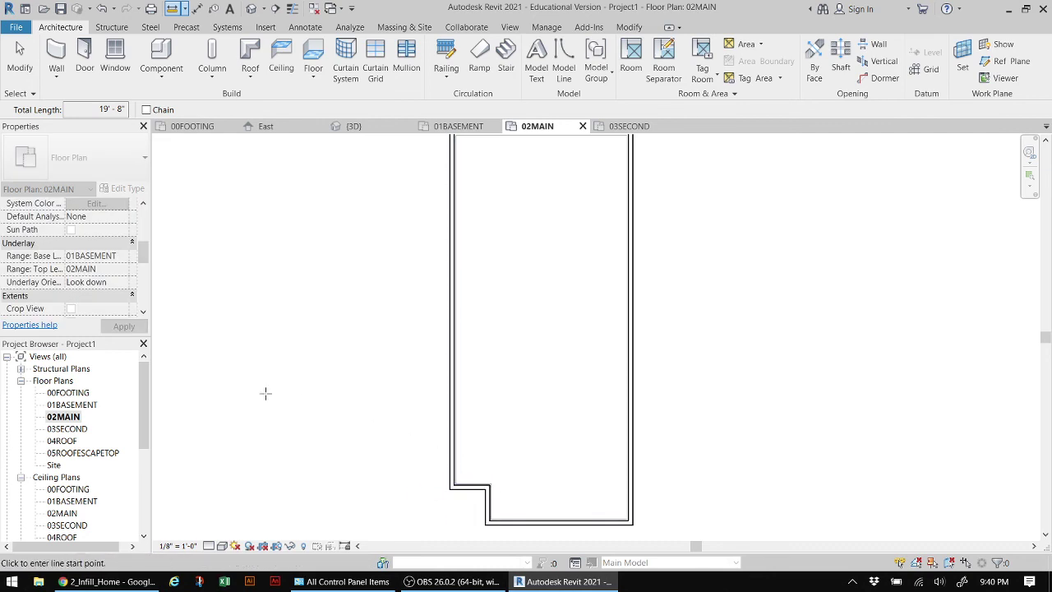
{"action": "scroll", "coordinate": [325, 382], "scroll_direction": "down", "scroll_amount": 2}
{"action": "scroll", "coordinate": [409, 348], "scroll_direction": "up", "scroll_amount": 1}
{"action": "middle_click_drag", "start_coordinate": [409, 348], "coordinate": [489, 308]}
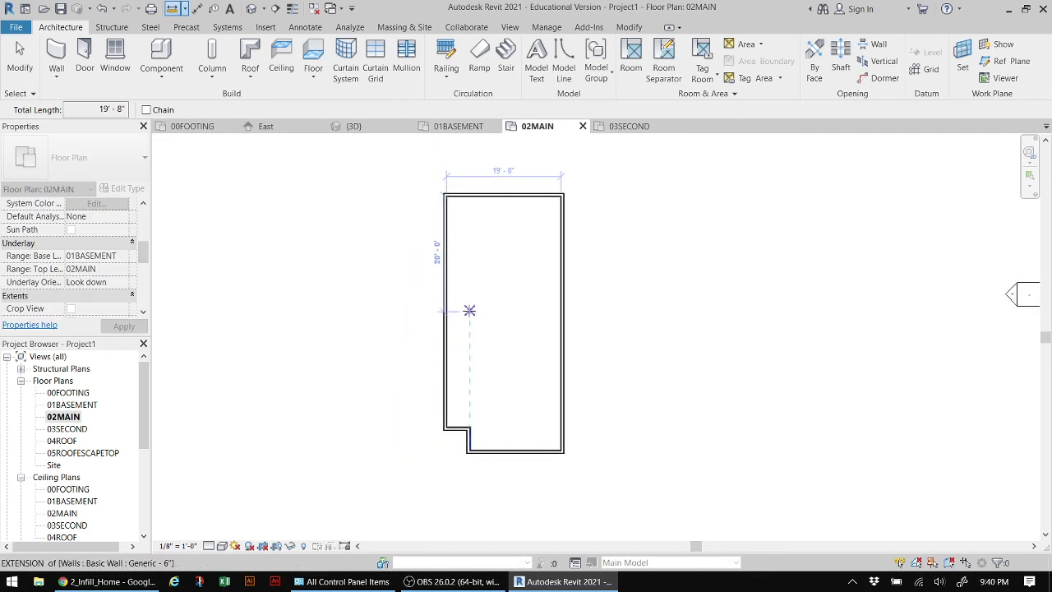